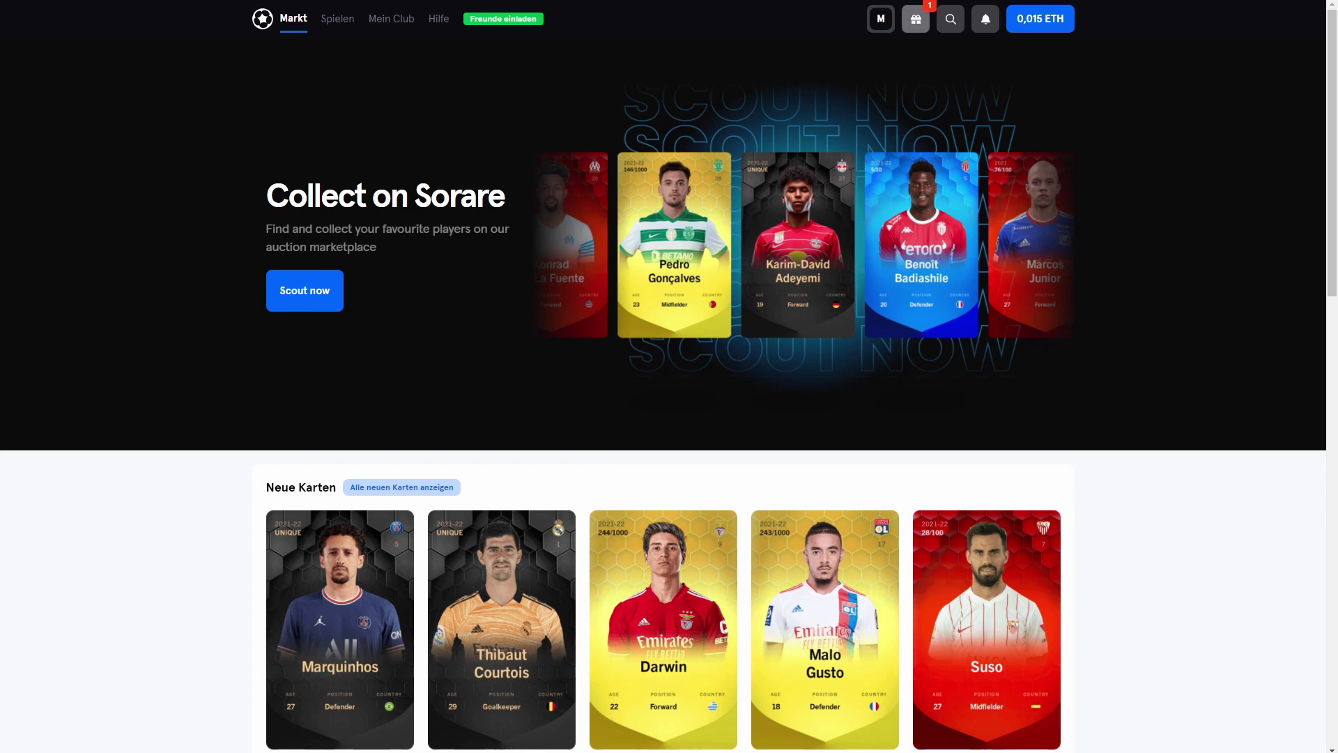
- Open the new reward waiting in the rewards notifications
left_click(916, 19)
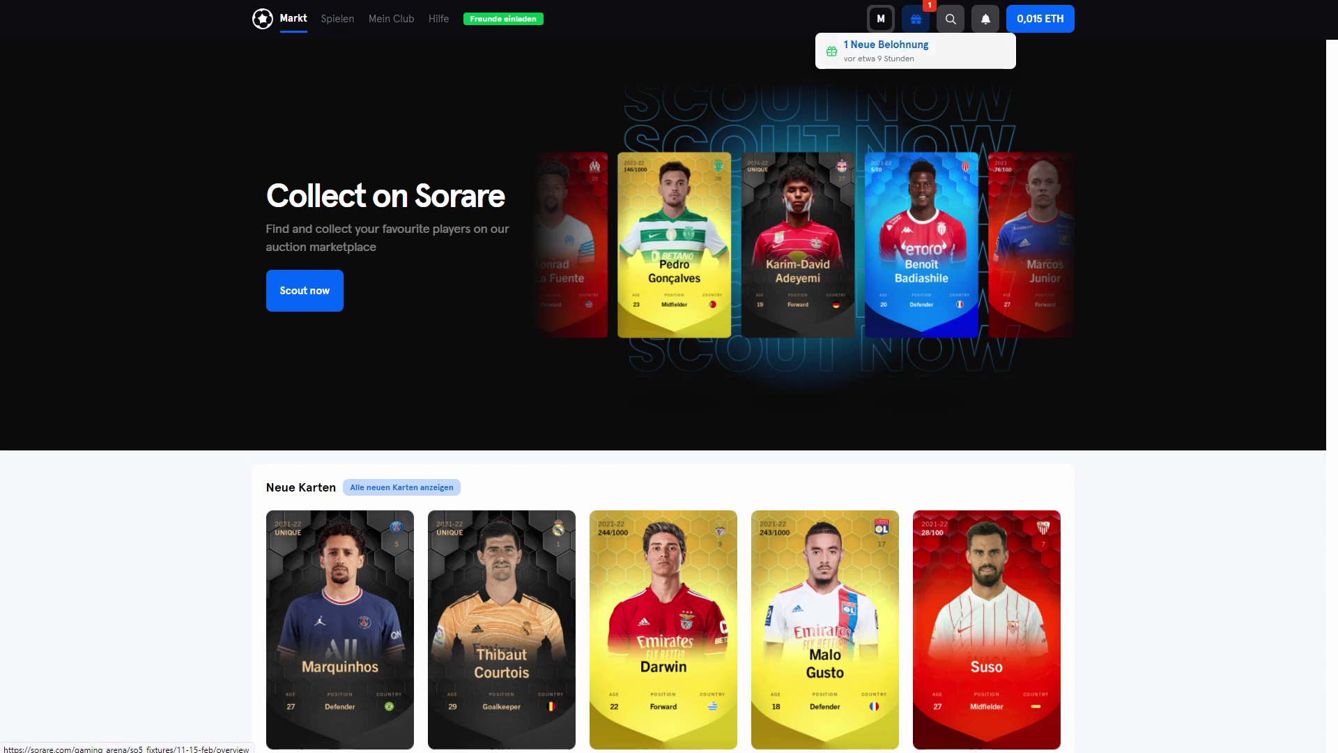
left_click(886, 50)
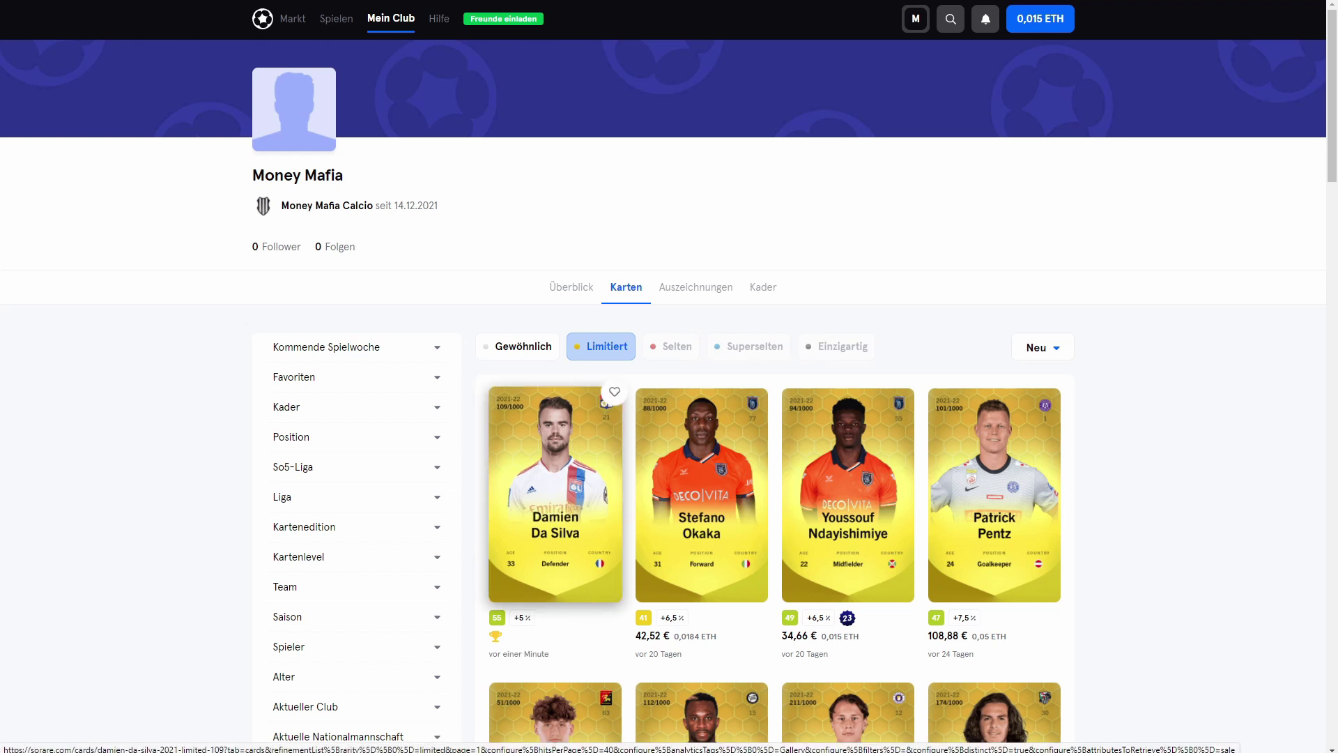
- Open the limited Damien Da Silva card in the club's collection, review its recent match scores and card attributes, and close it
left_click(556, 488)
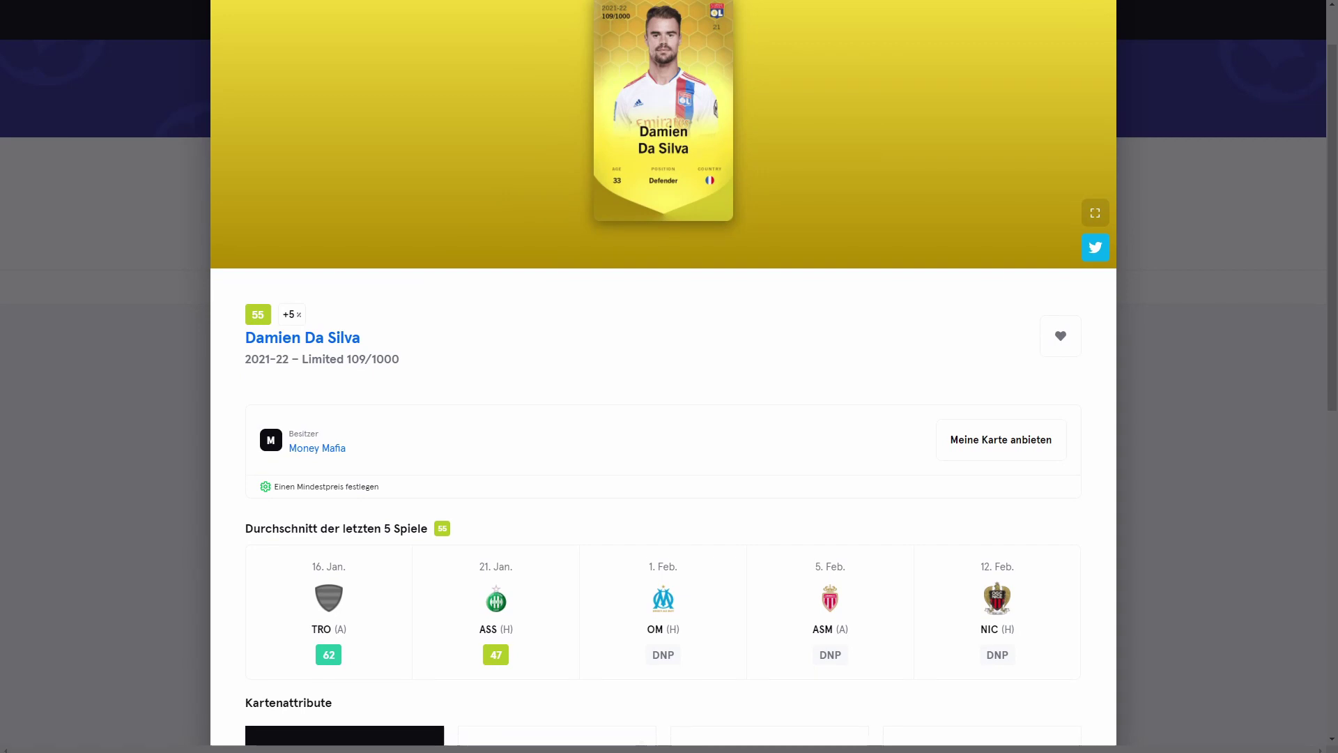
scroll(496, 610, "down", 2)
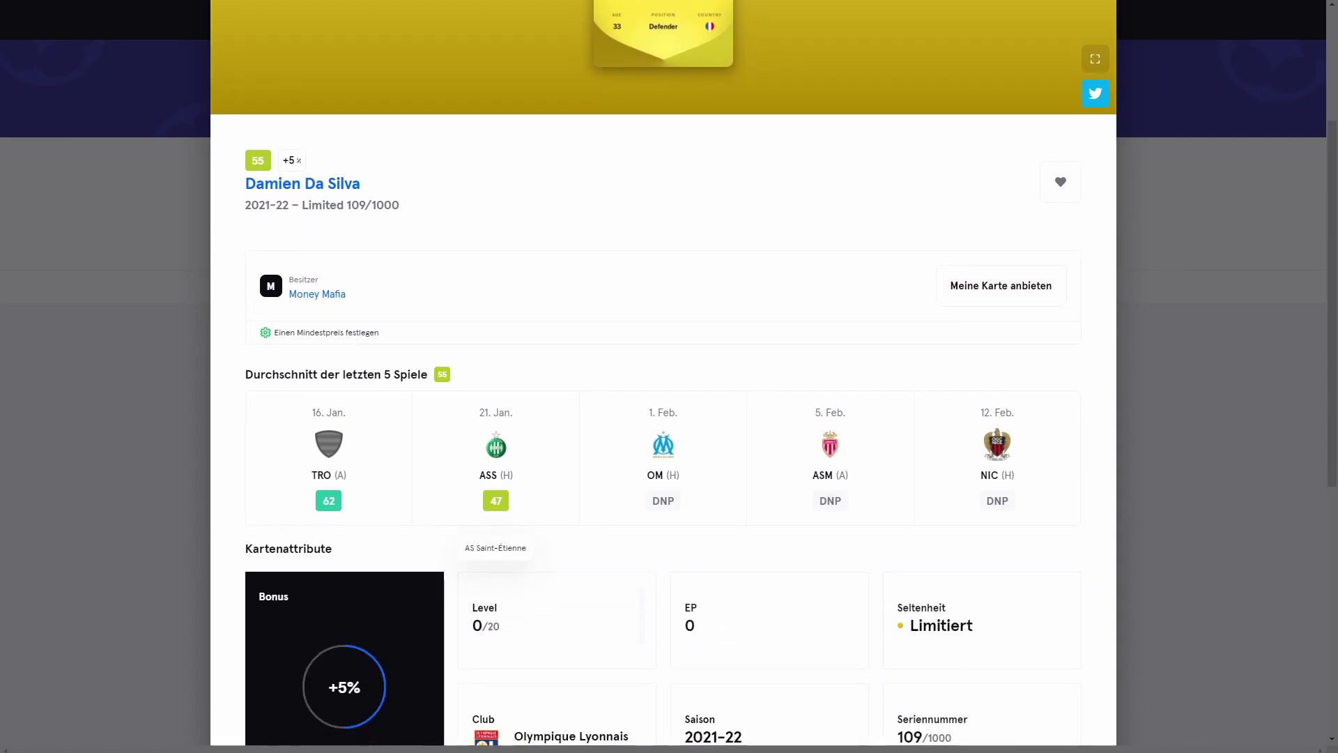
scroll(496, 610, "down", 1)
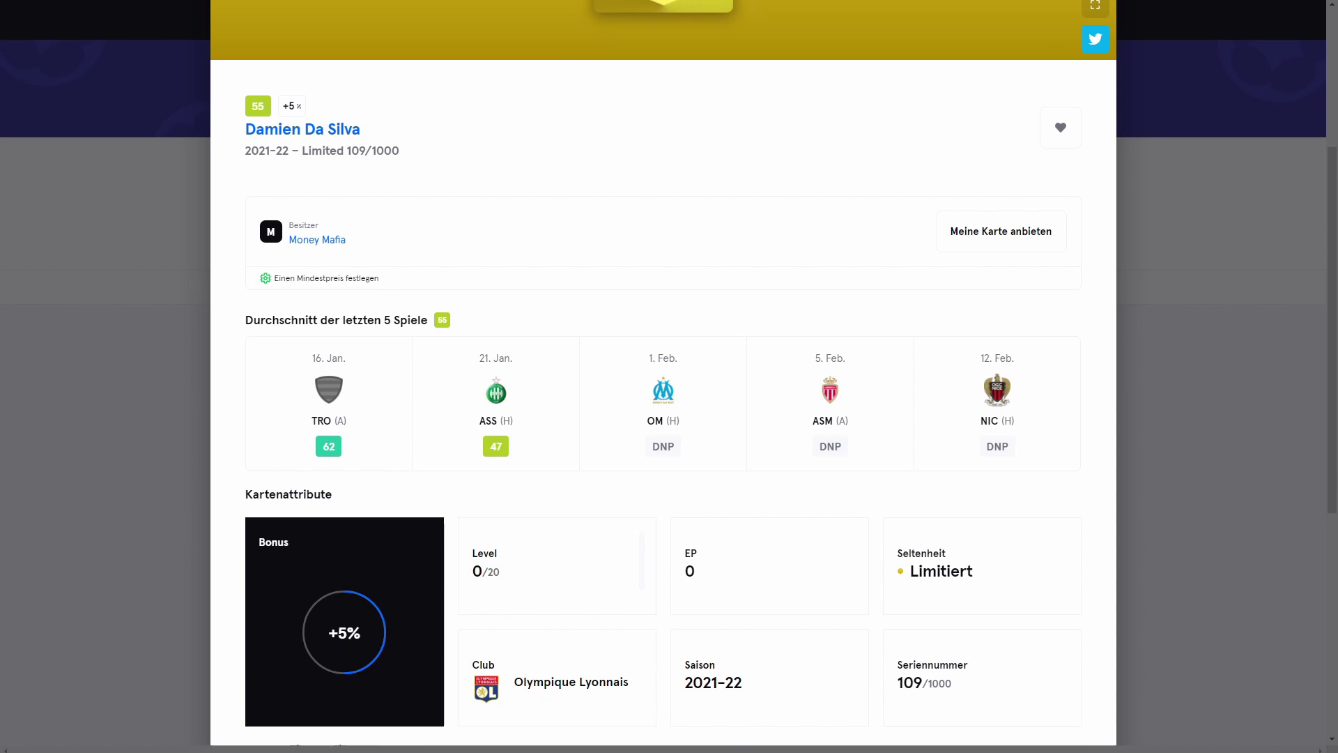
scroll(663, 419, "down", 2)
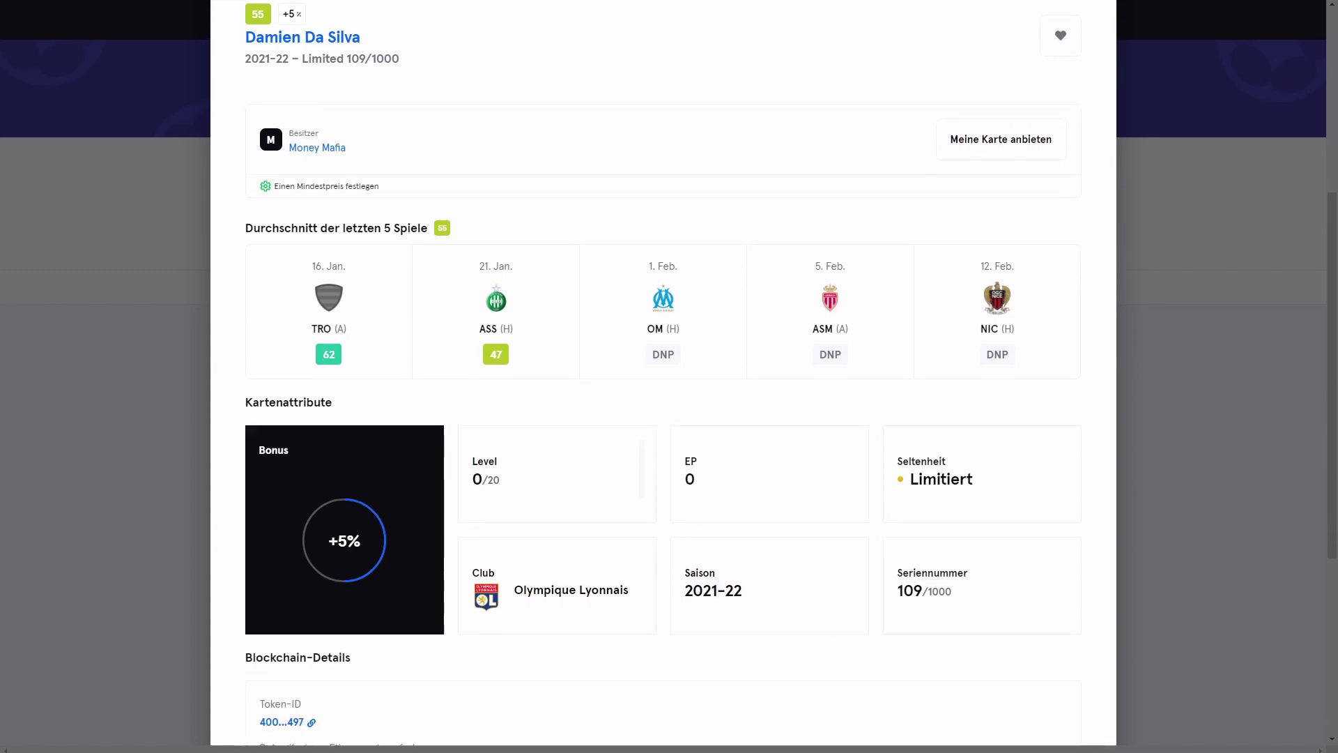
scroll(663, 376, "up", 6)
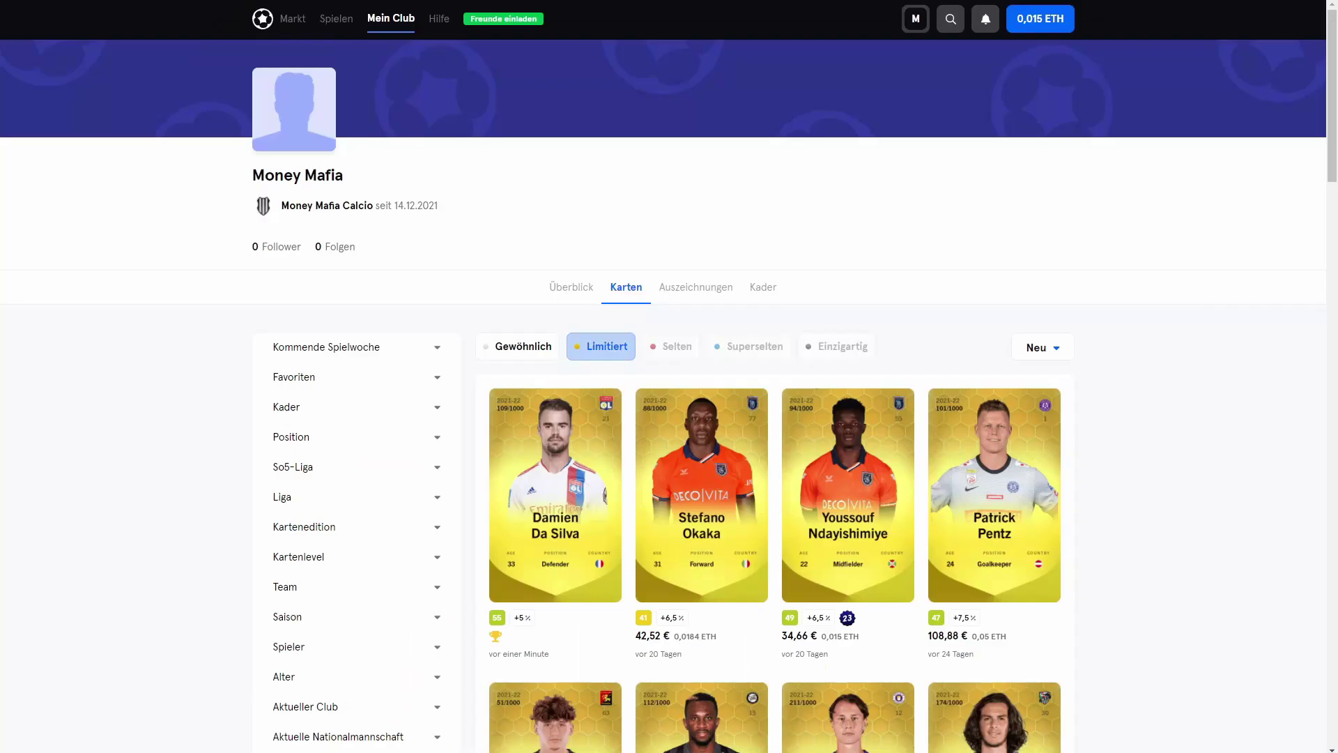
key("Escape")
- Switch to Transfermarkt and search for the player "damien da silva"
mouse_move(439, 19)
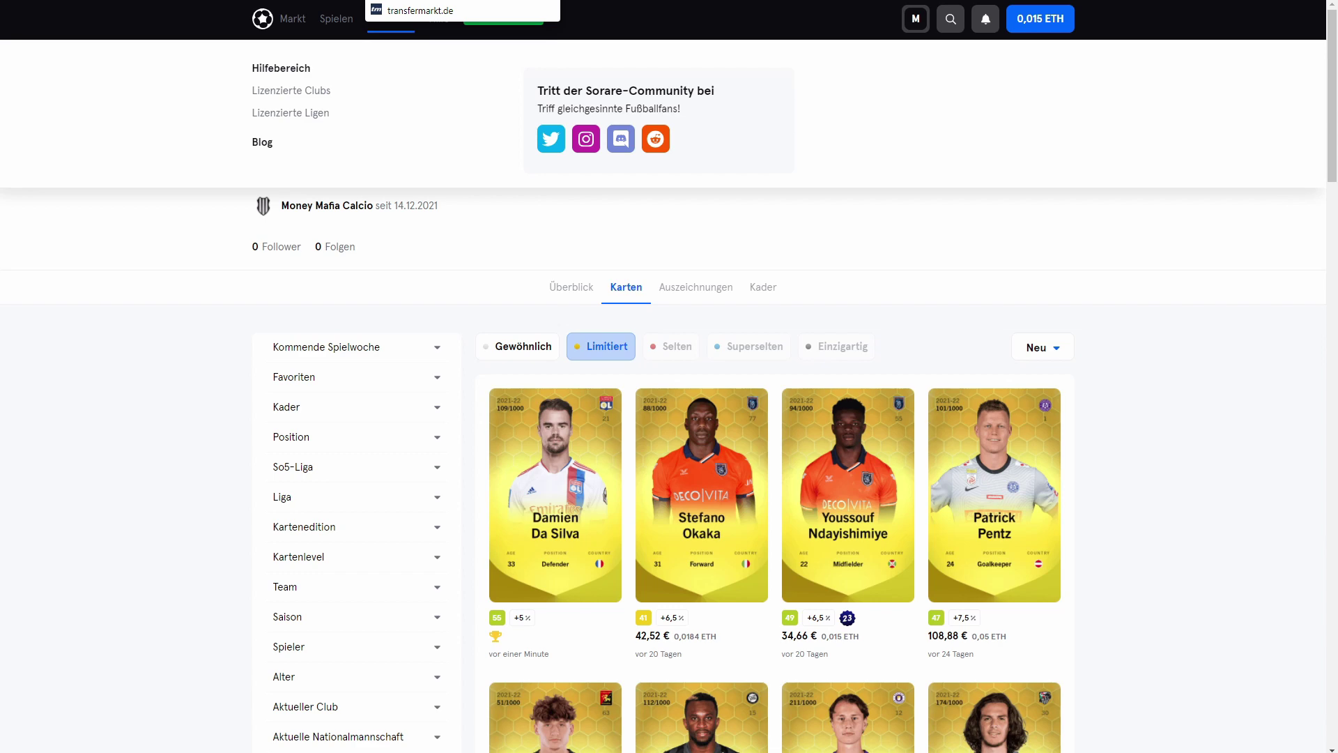
key("ctrl+Tab")
type("da")
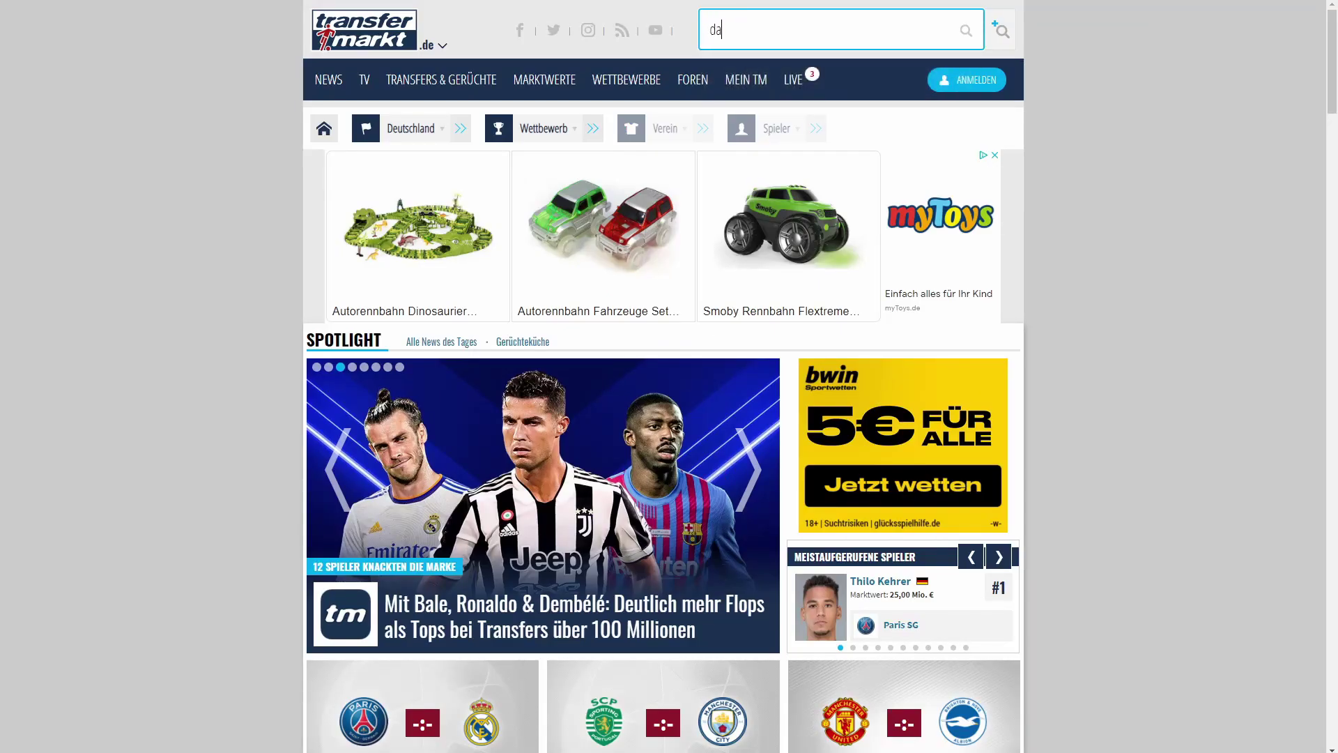
type("mie")
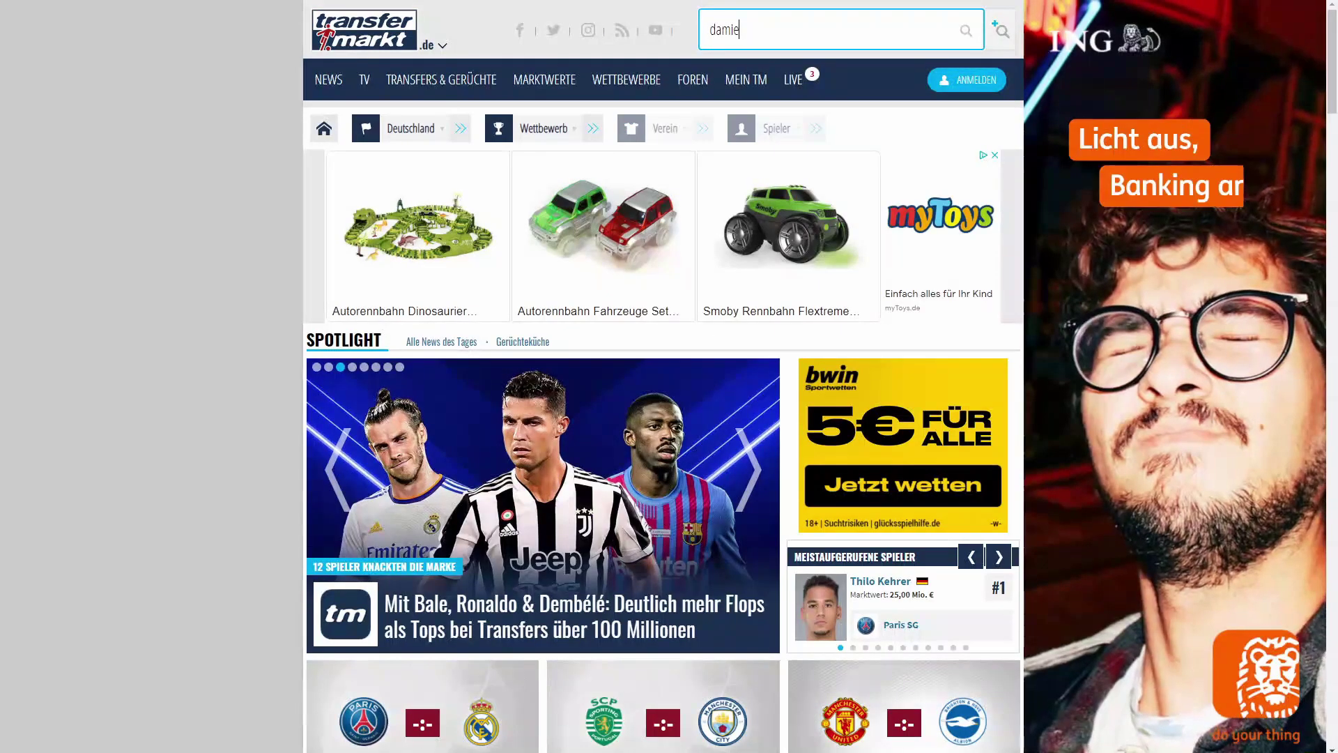
type("n da sil")
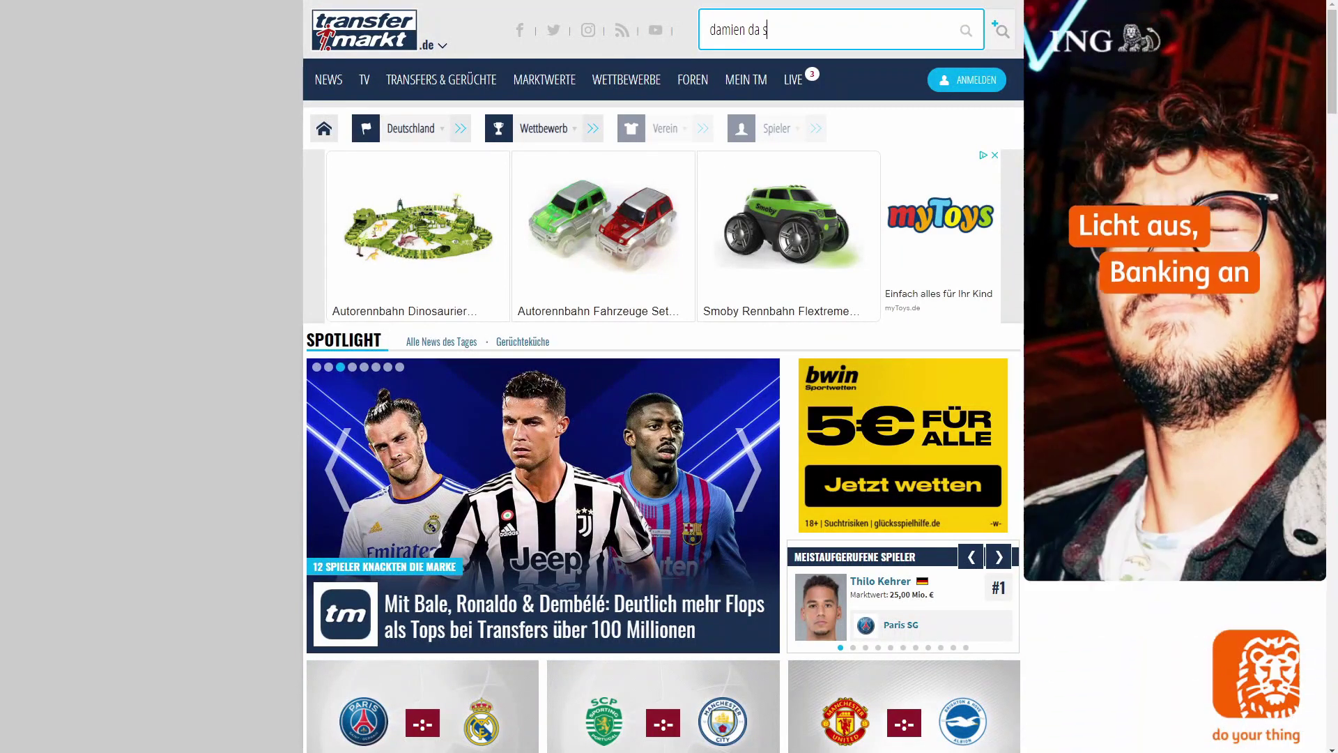
type("va")
key("Return")
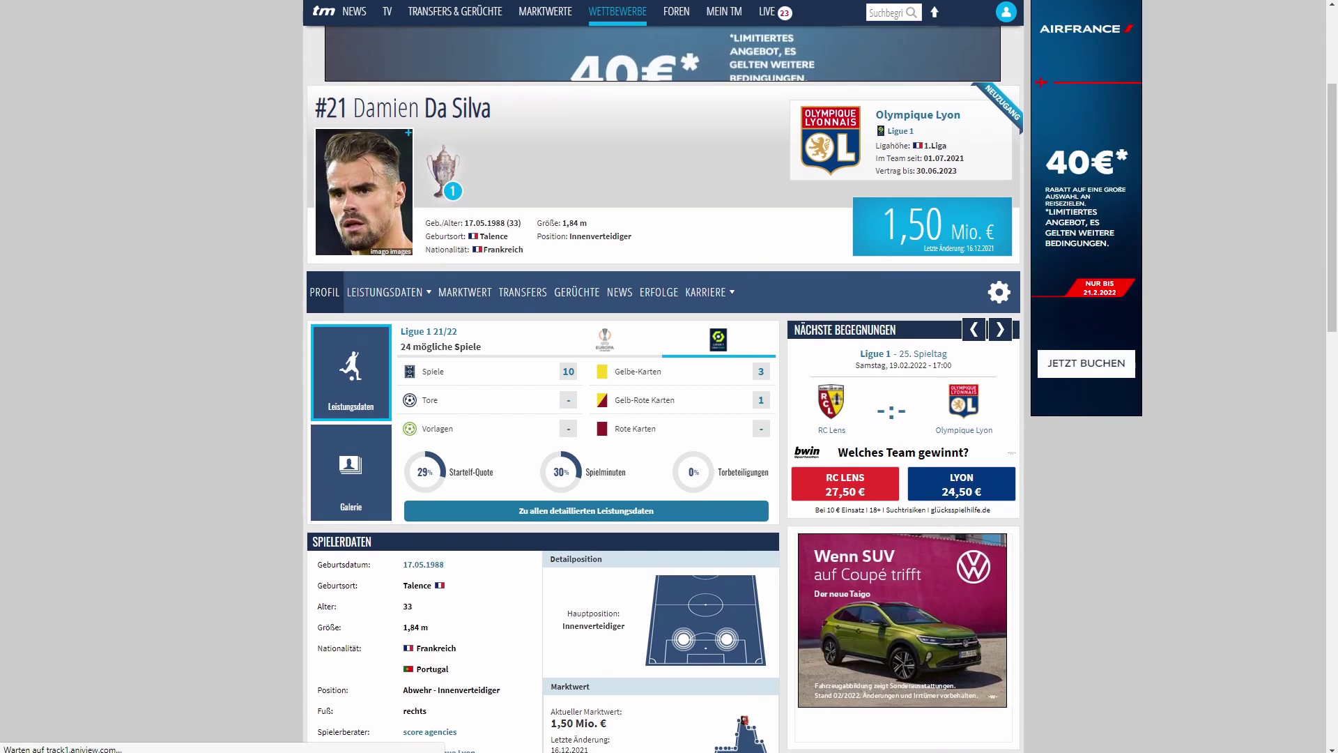
scroll(663, 390, "down", 8)
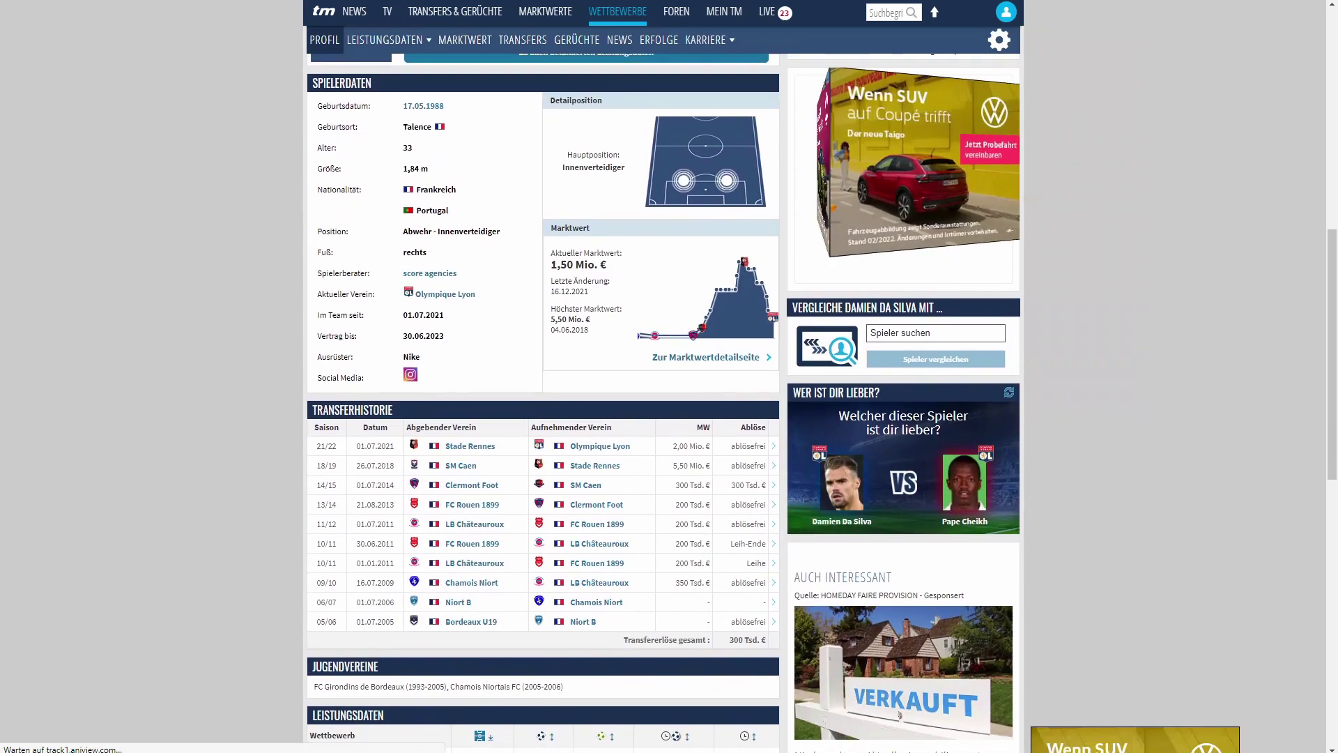
scroll(663, 391, "down", 2)
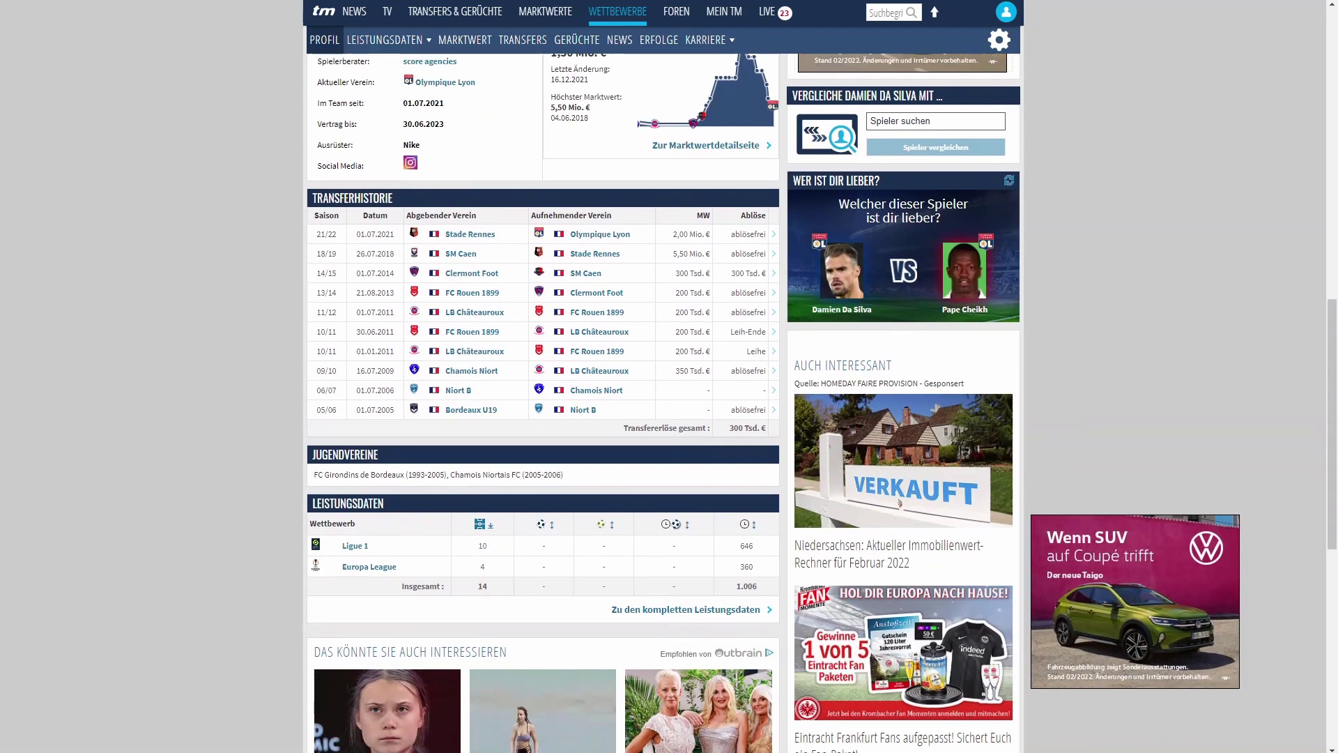
scroll(662, 390, "down", 8)
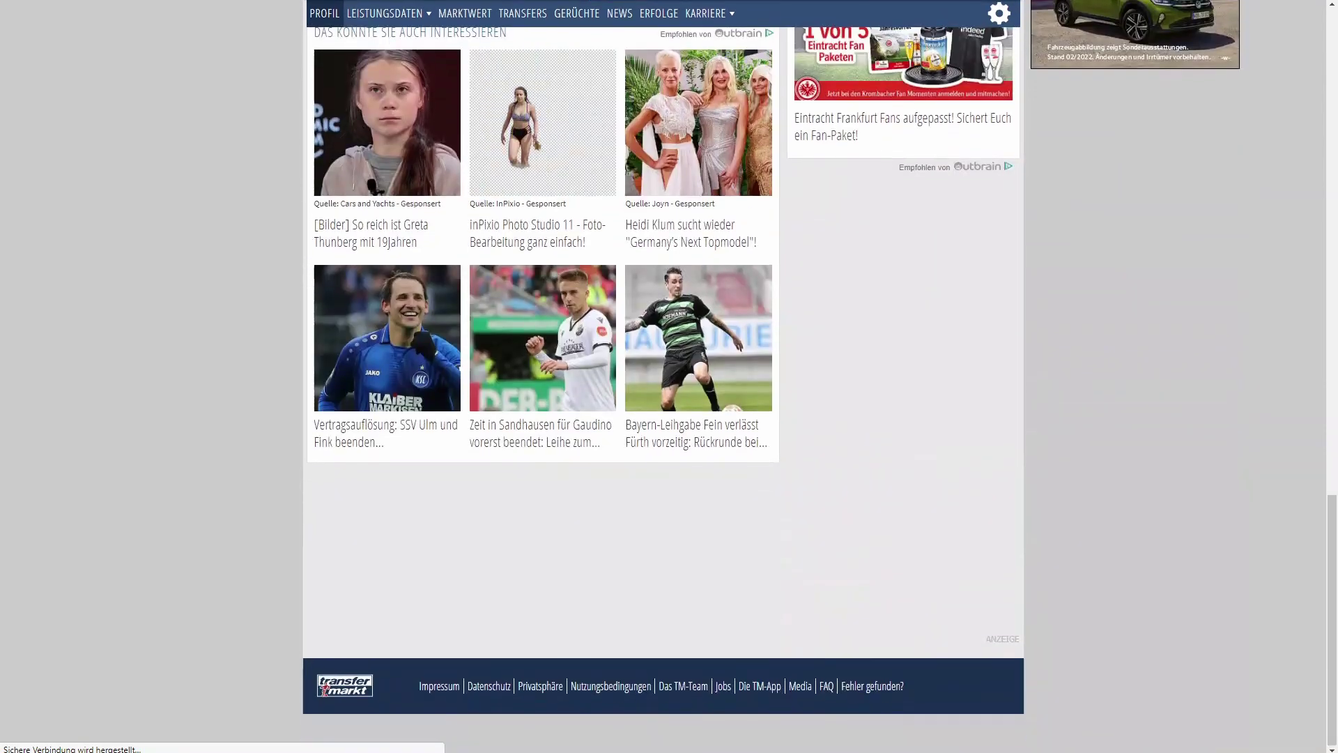
scroll(662, 391, "up", 9)
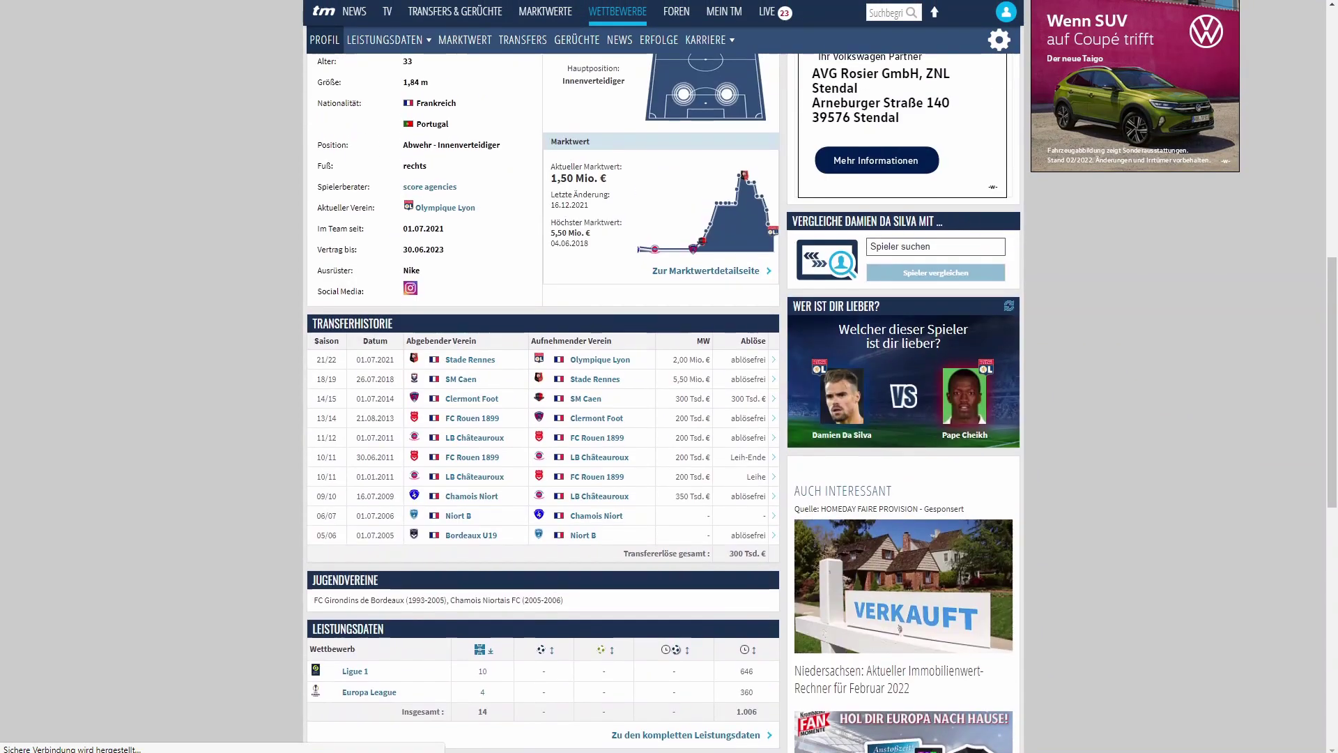
scroll(663, 391, "up", 4)
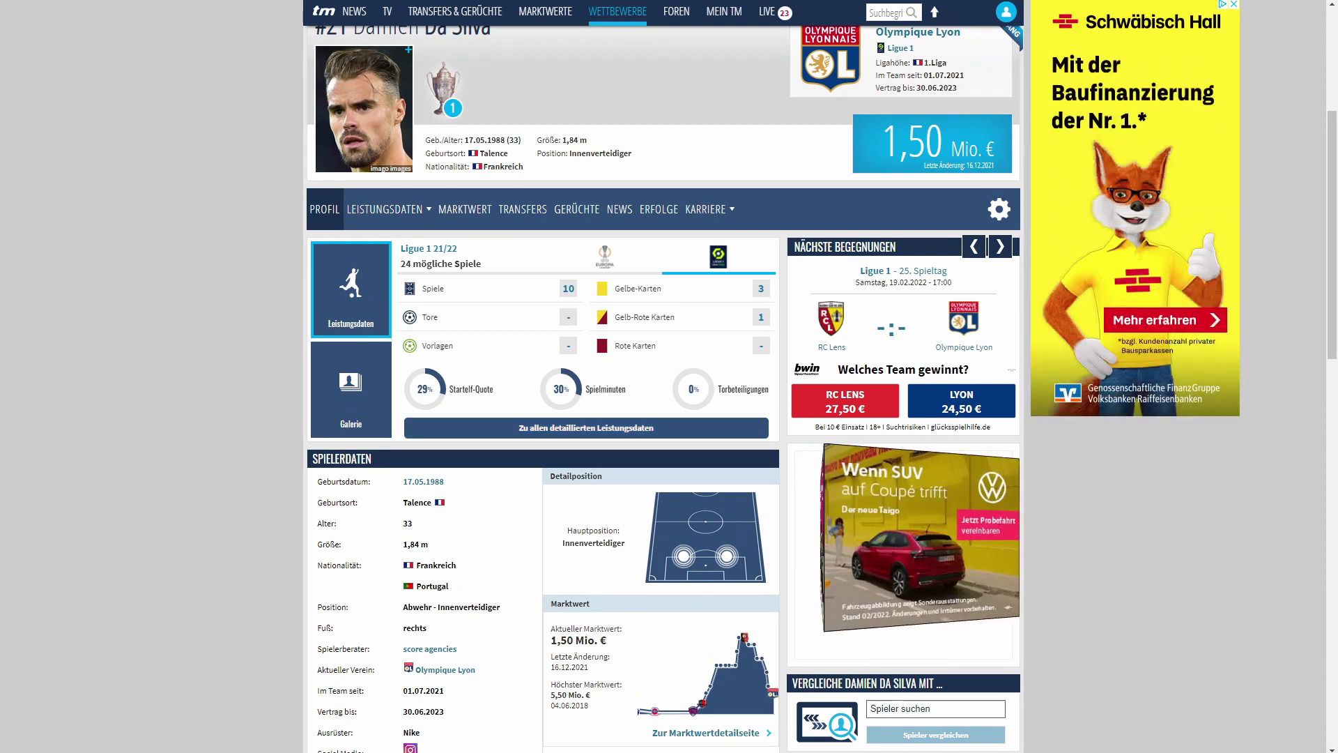
- Open Damien Da Silva's detailed 21/22 Ligue 1 performance data and review his appearances match by match
scroll(662, 390, "down", 5)
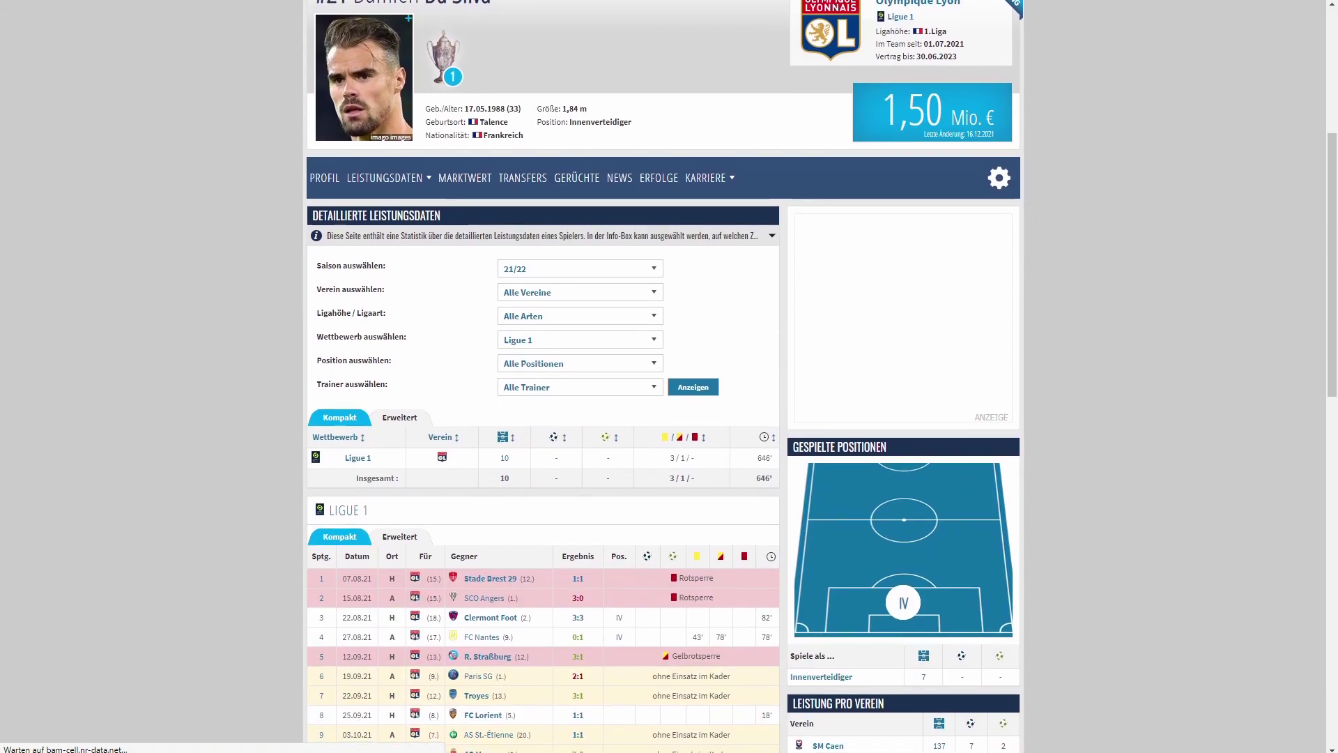
scroll(662, 391, "down", 5)
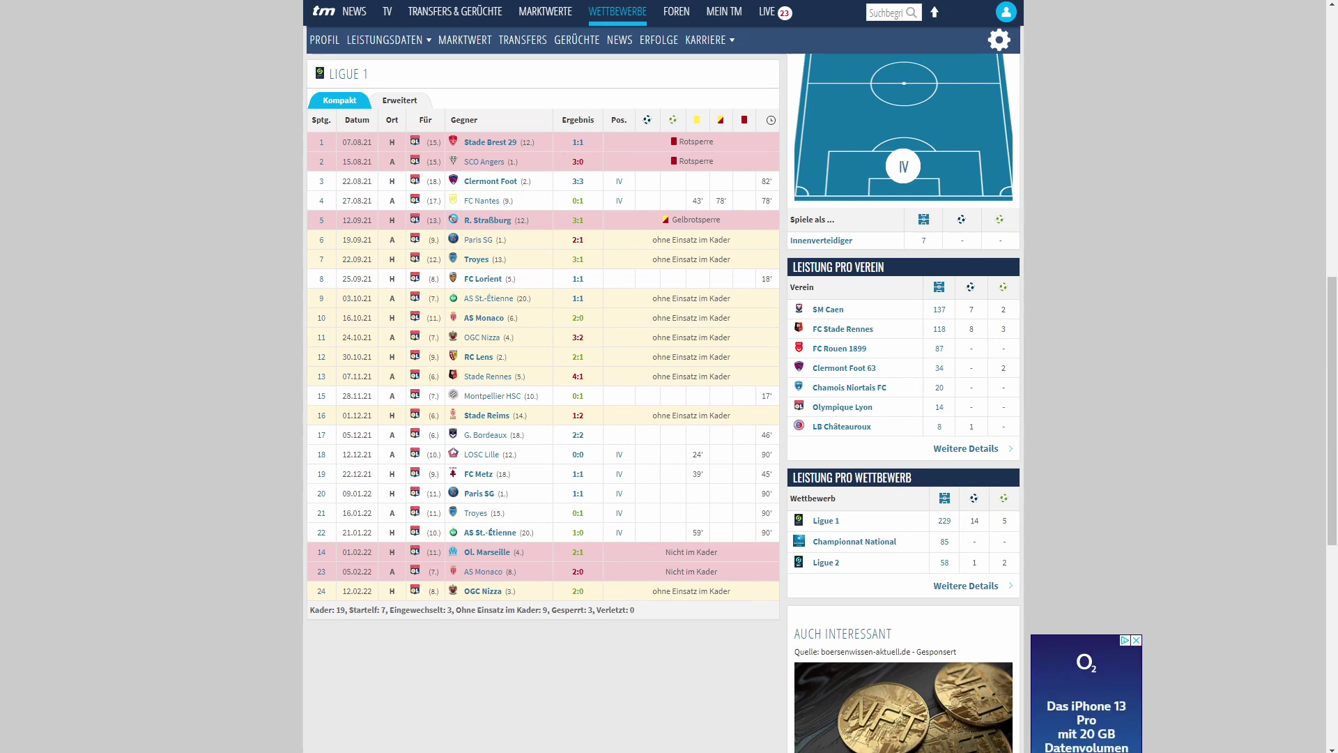
scroll(544, 405, "up", 2)
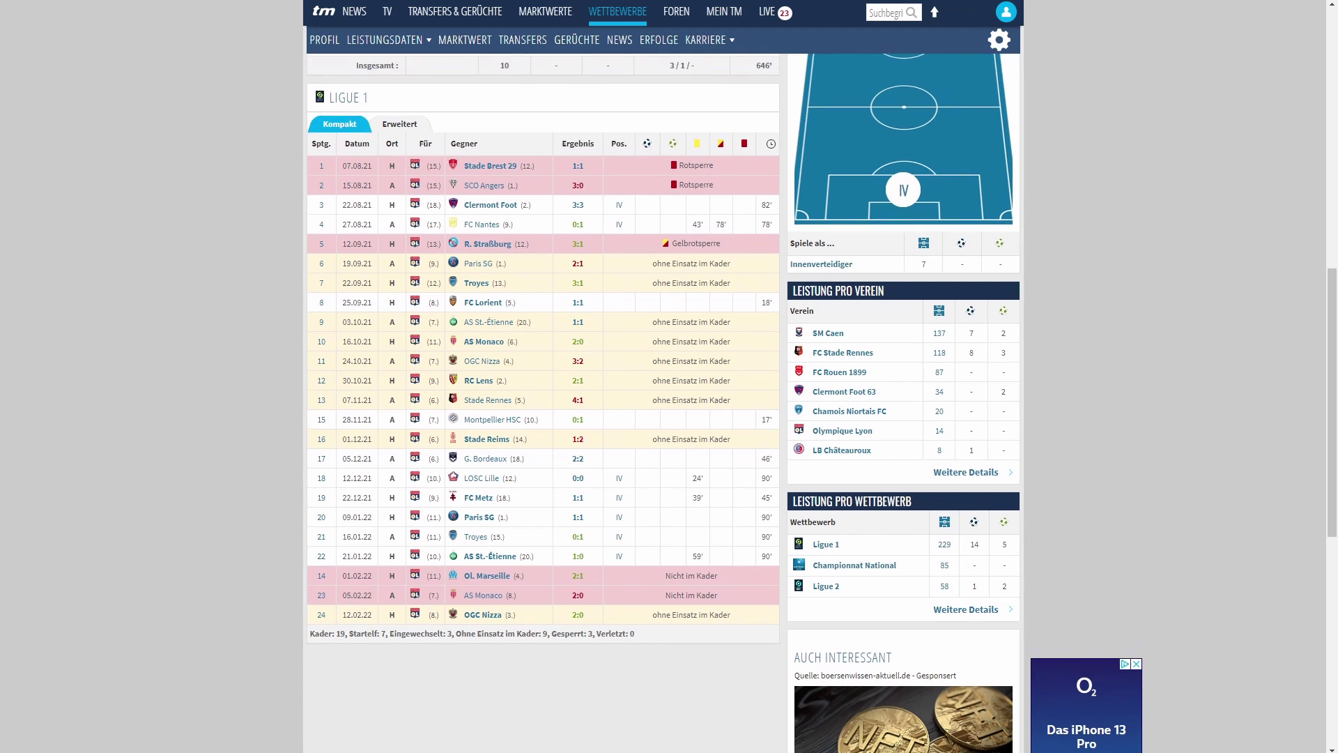
scroll(543, 405, "up", 10)
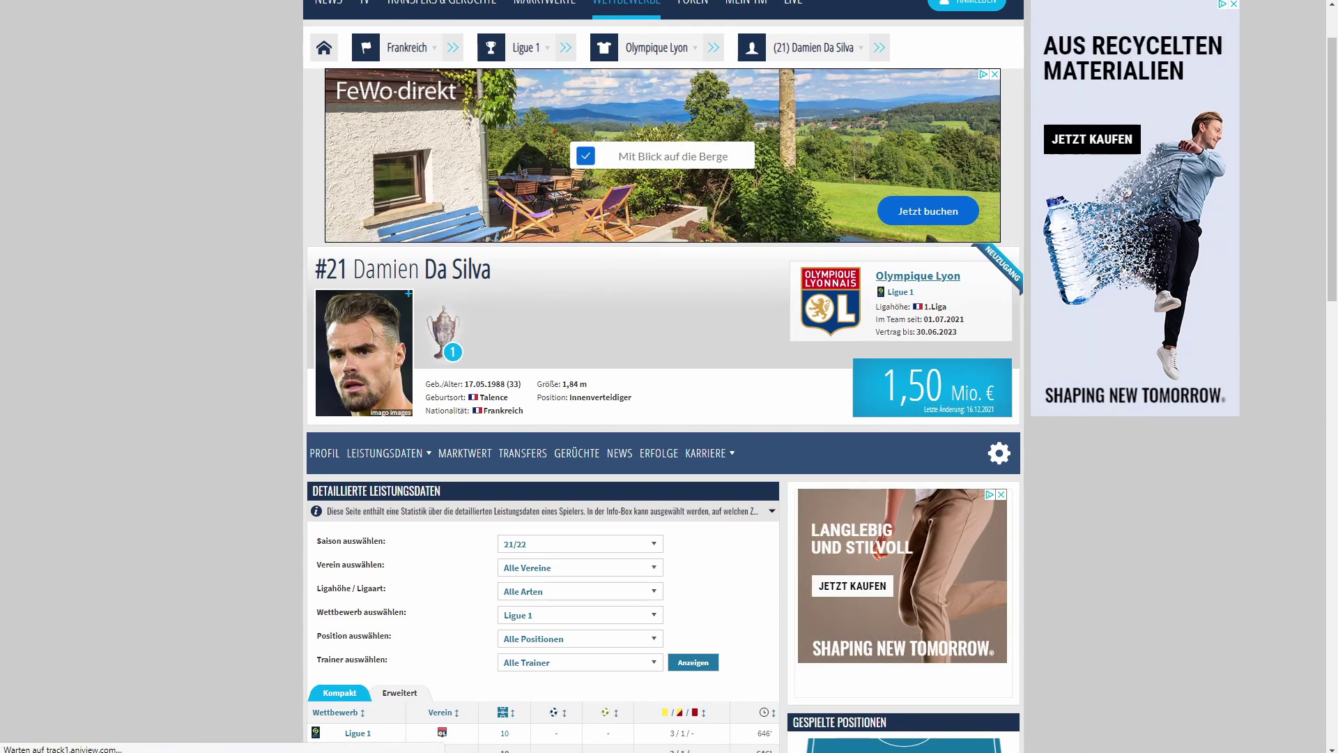
- Open Olympique Lyon's club page and examine the squad, top transfers, league position and last formation with its substitutes
key("alt+Left")
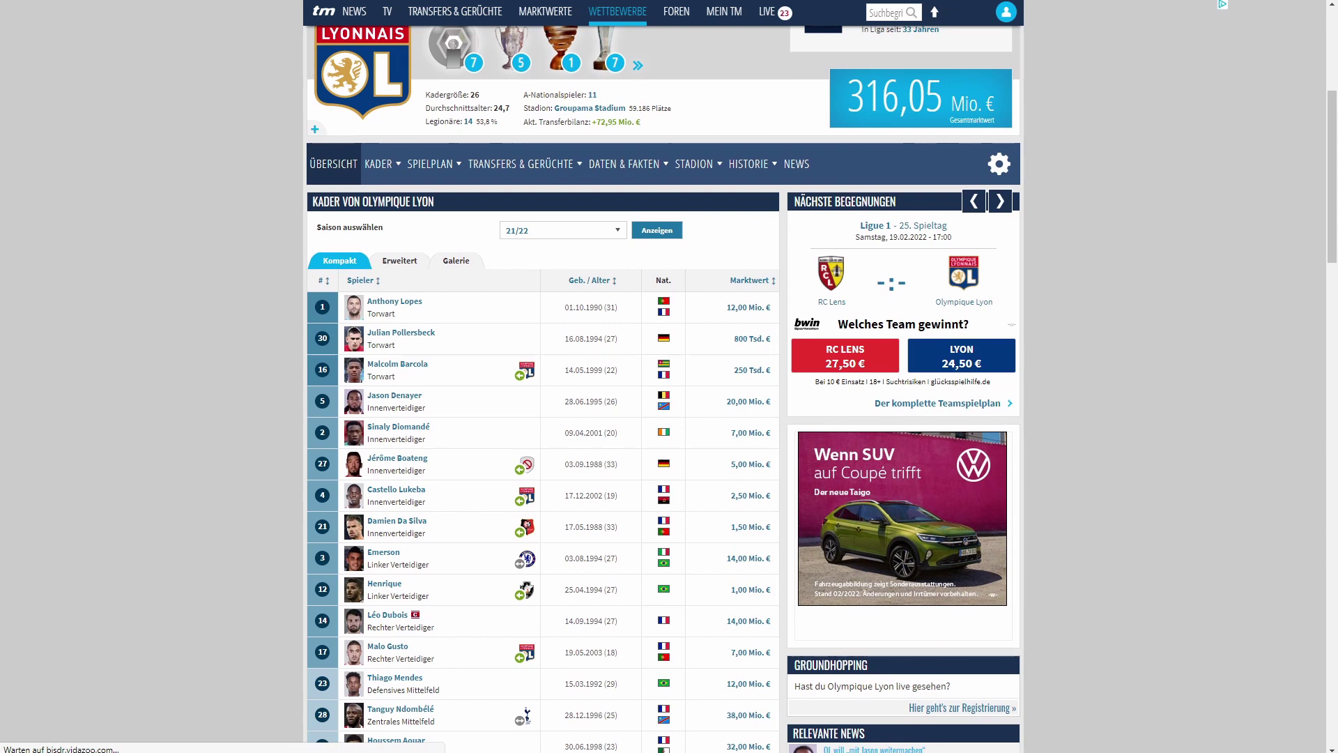
scroll(1002, 702, "down", 10)
scroll(1002, 646, "down", 1)
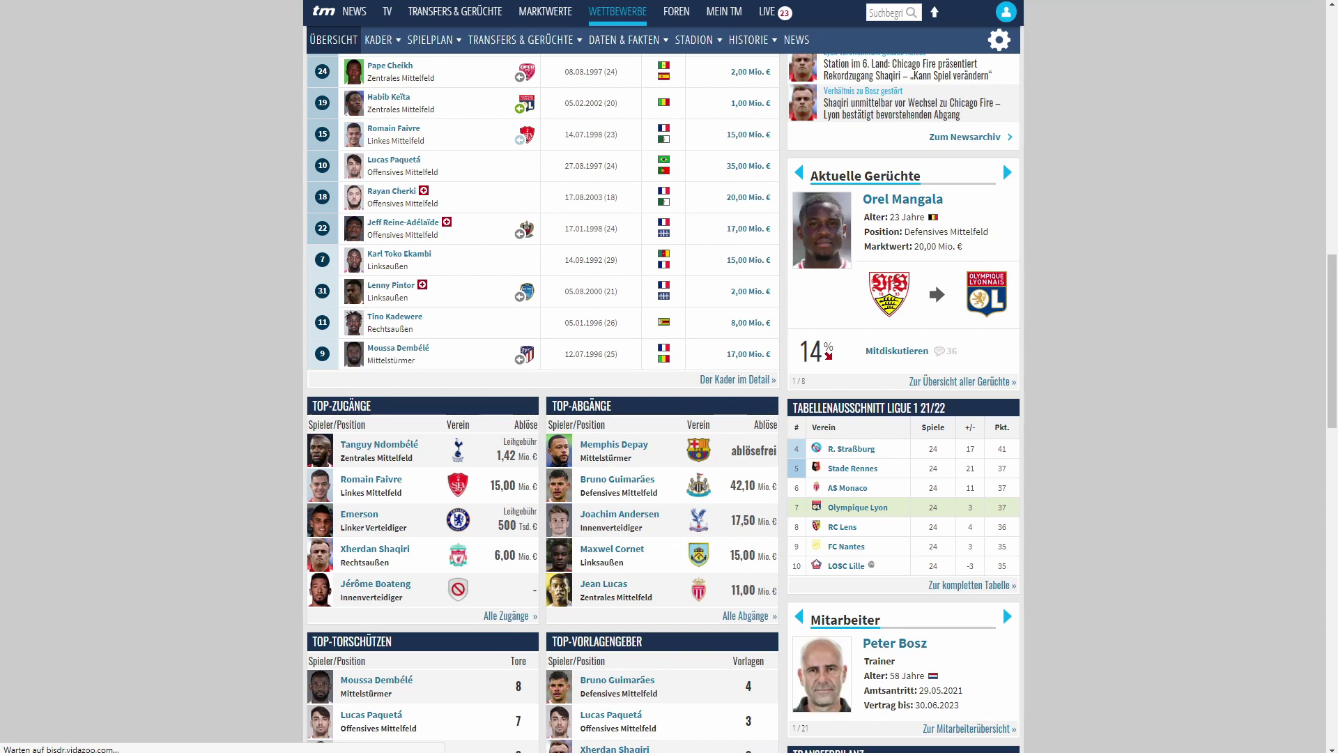
scroll(544, 405, "down", 2)
scroll(544, 404, "down", 3)
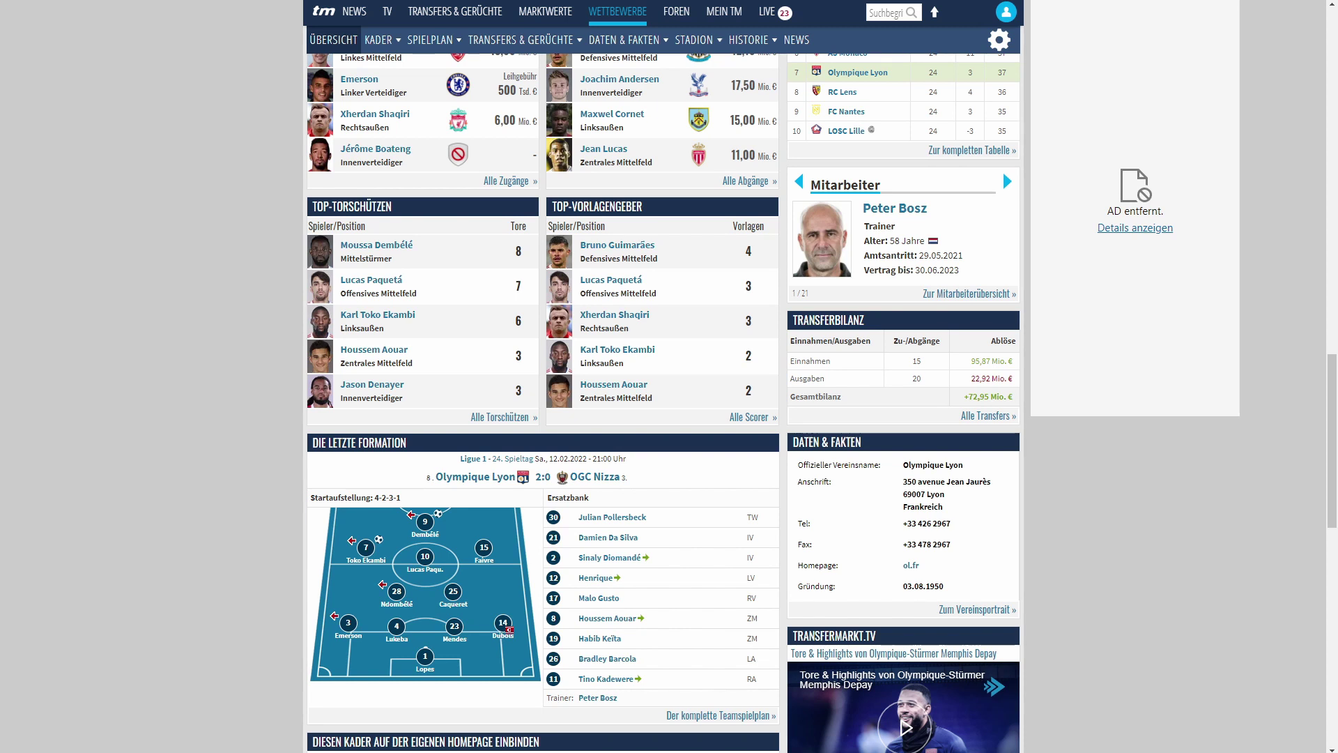
scroll(663, 404, "up", 8)
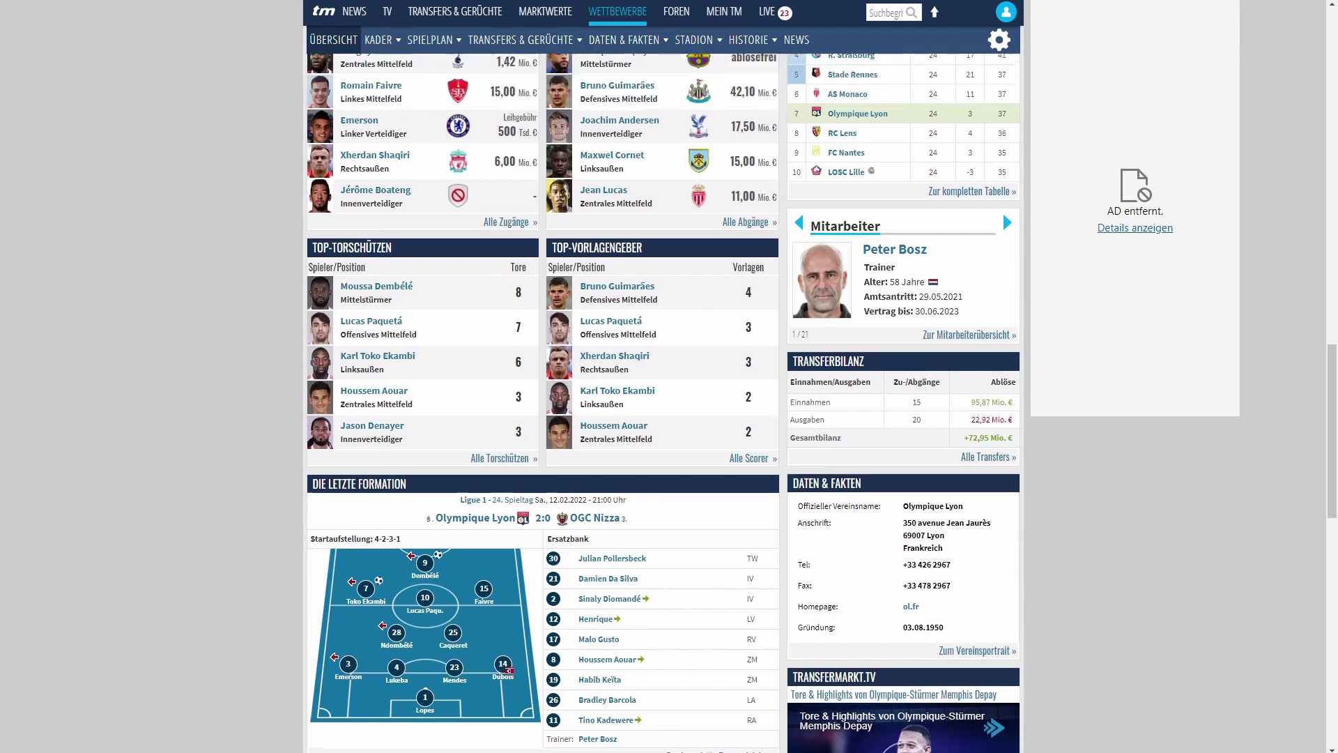
scroll(662, 404, "up", 6)
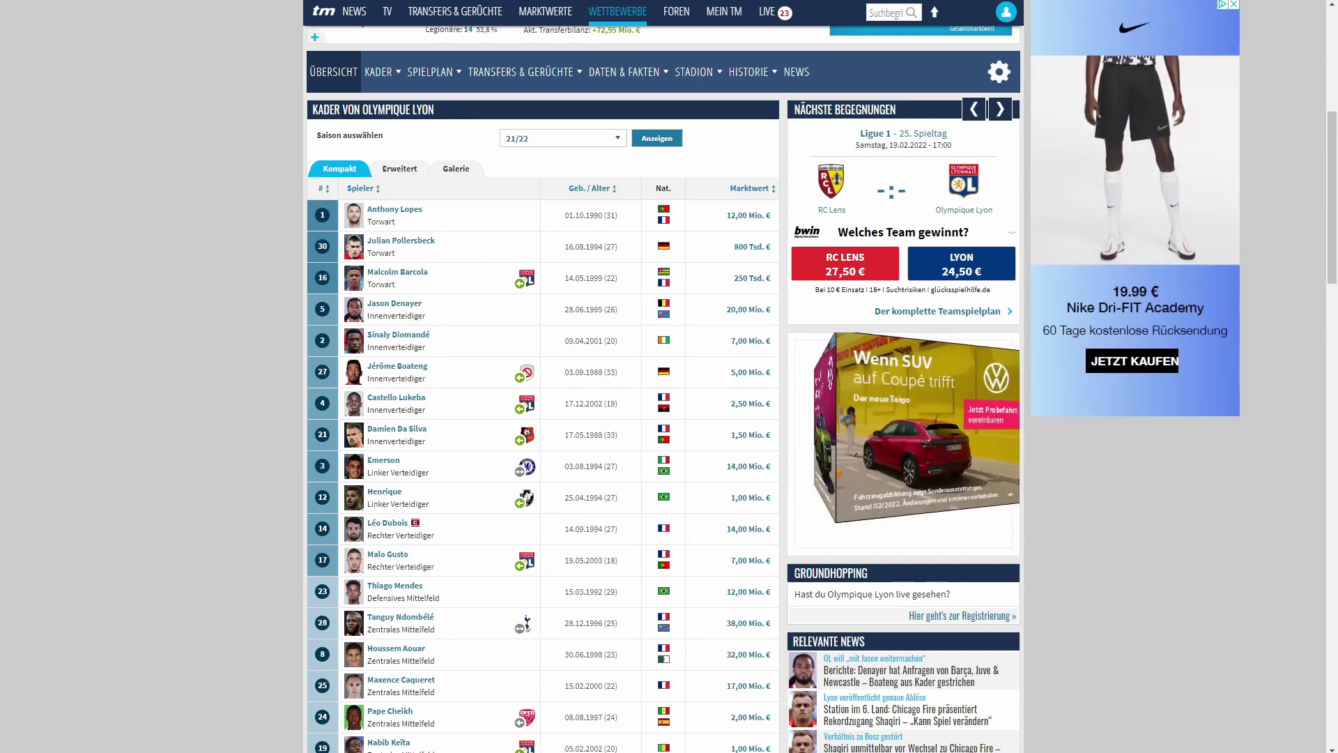
- Go through Olympique Lyon's 21/22 squad list again, comparing the players' positions, ages and market values
scroll(544, 397, "down", 1)
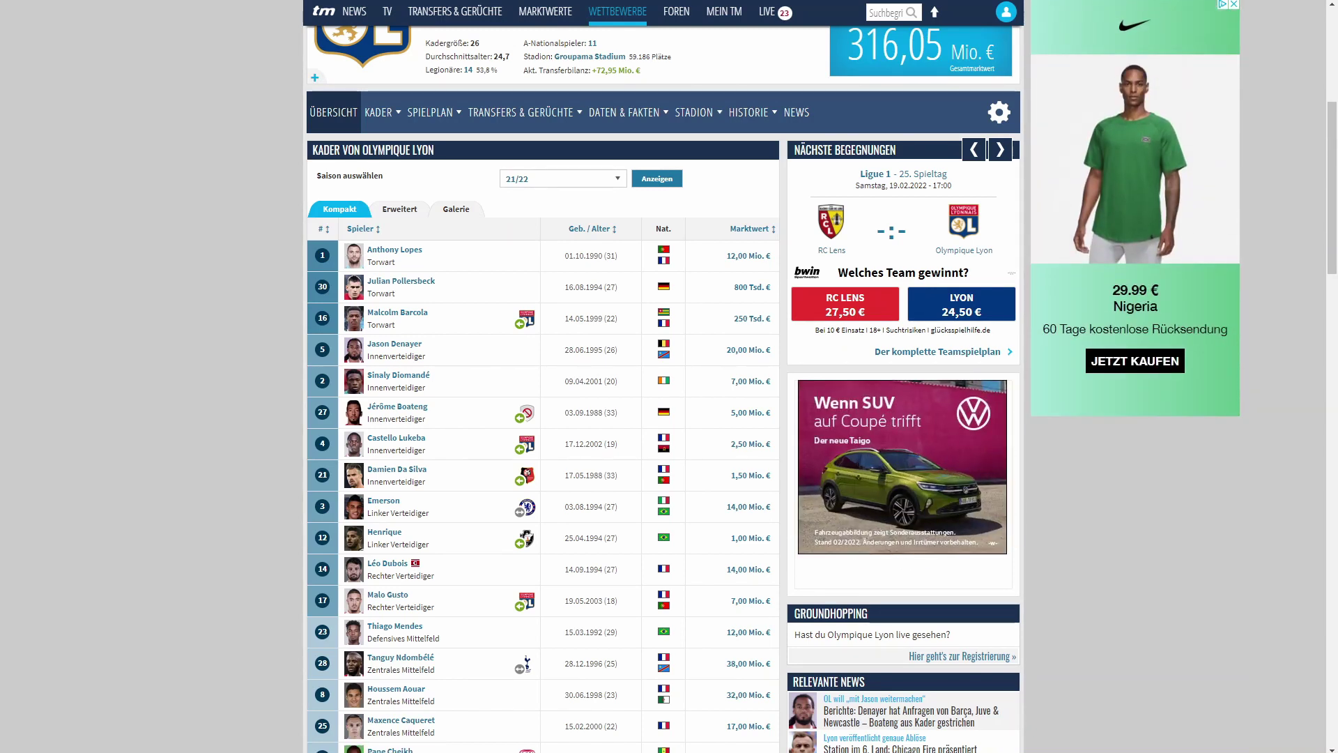
scroll(1002, 487, "down", 10)
scroll(669, 404, "up", 4)
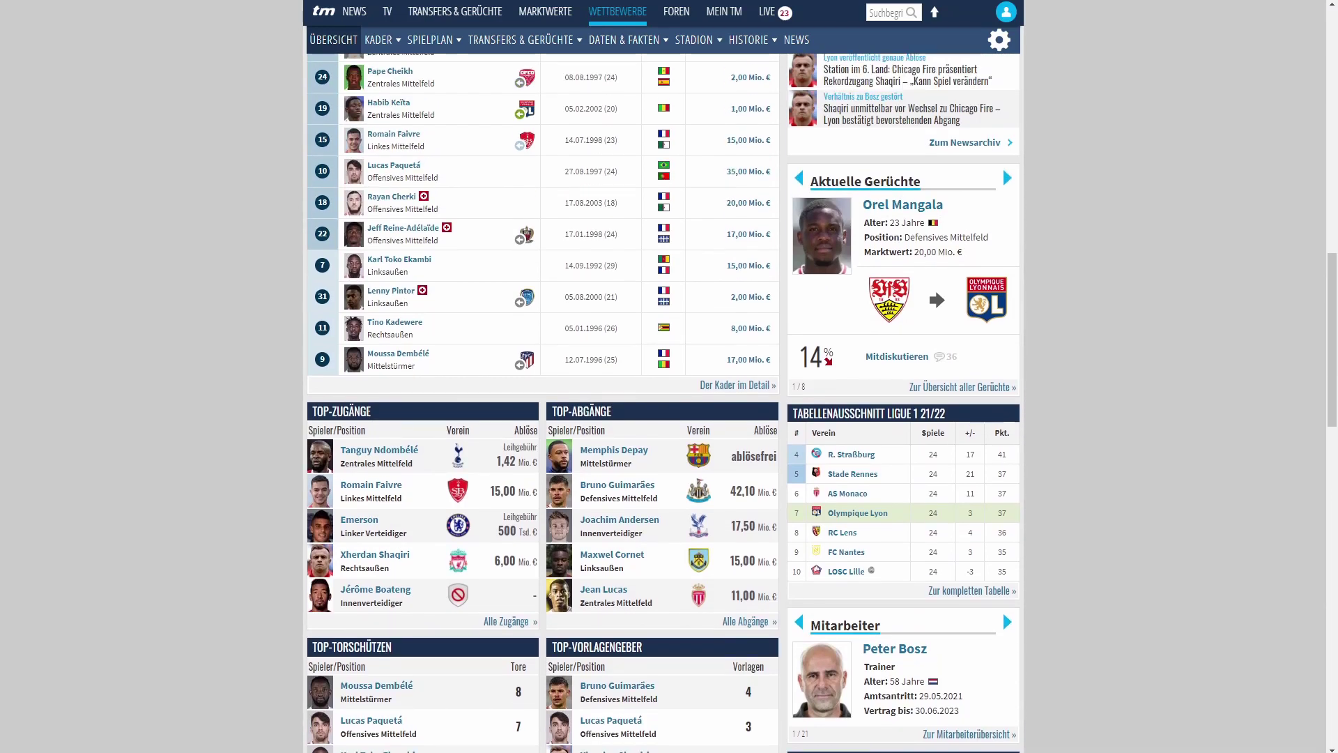
scroll(544, 404, "up", 2)
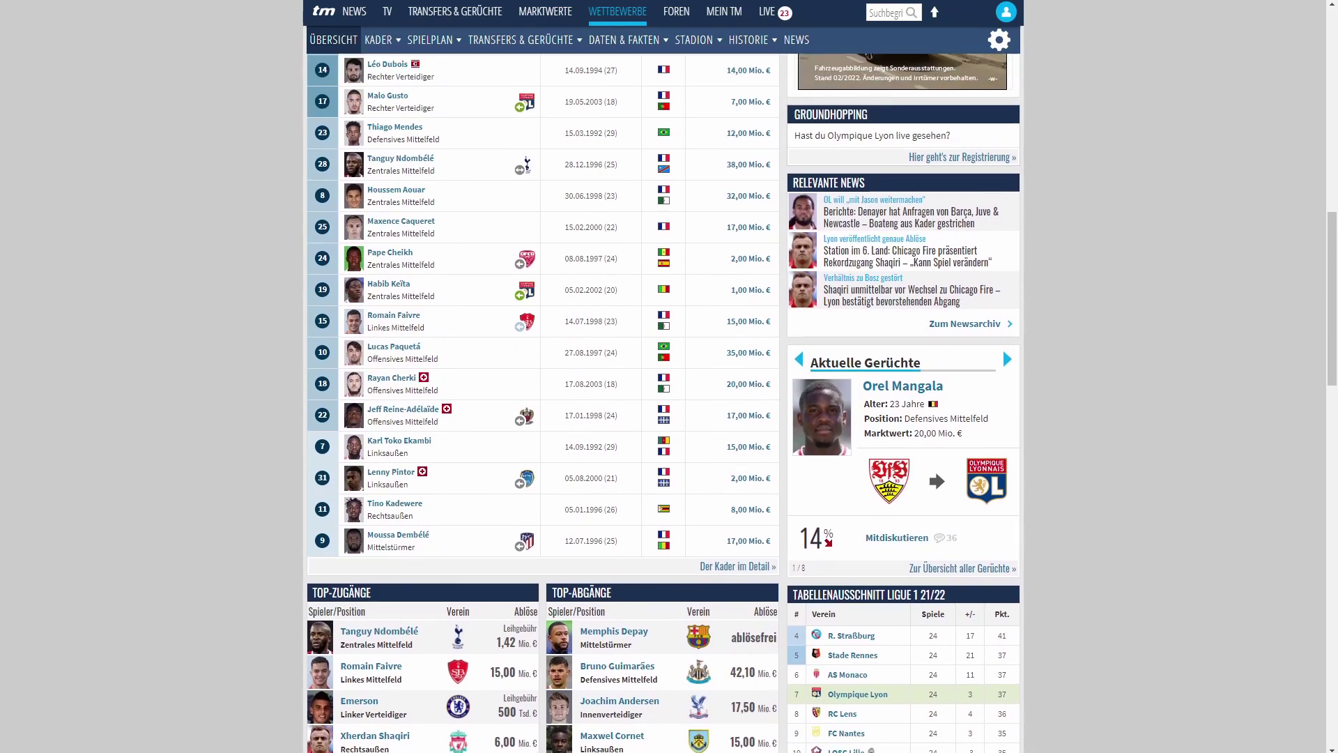
scroll(543, 404, "up", 3)
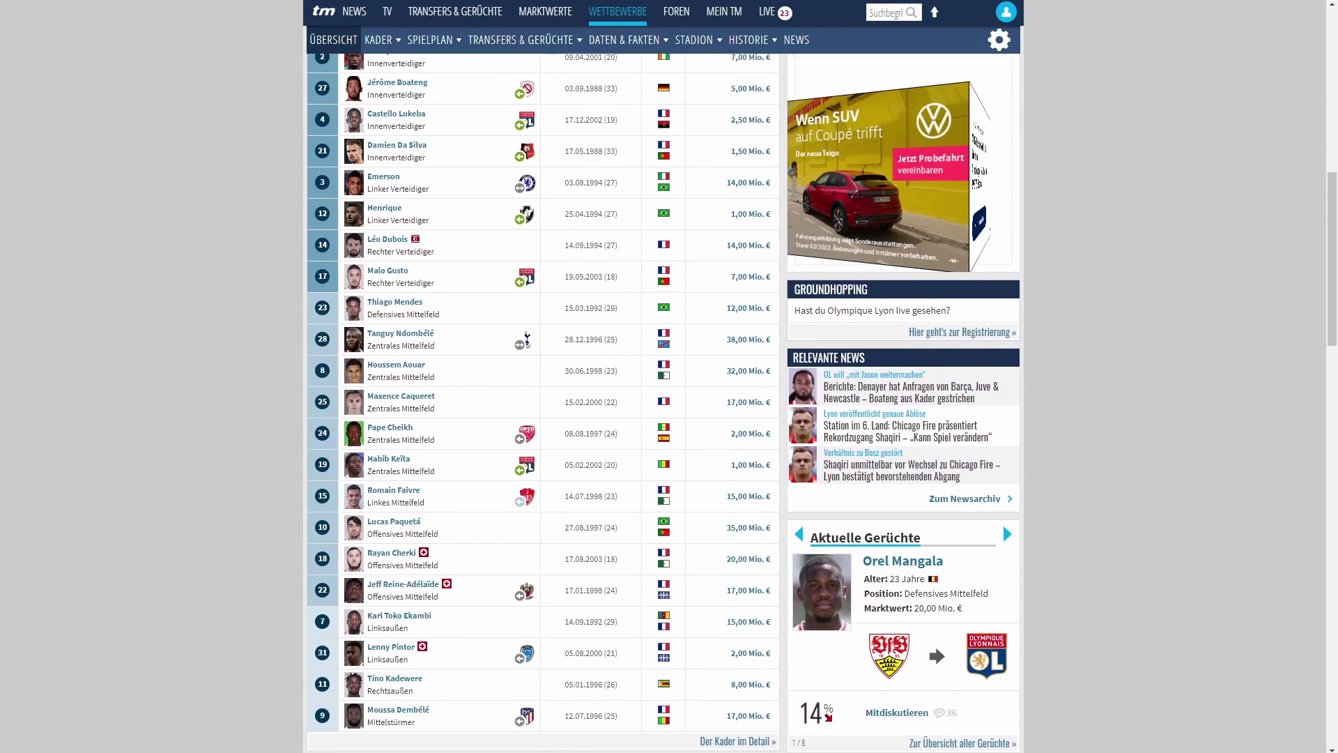
scroll(1002, 621, "up", 2)
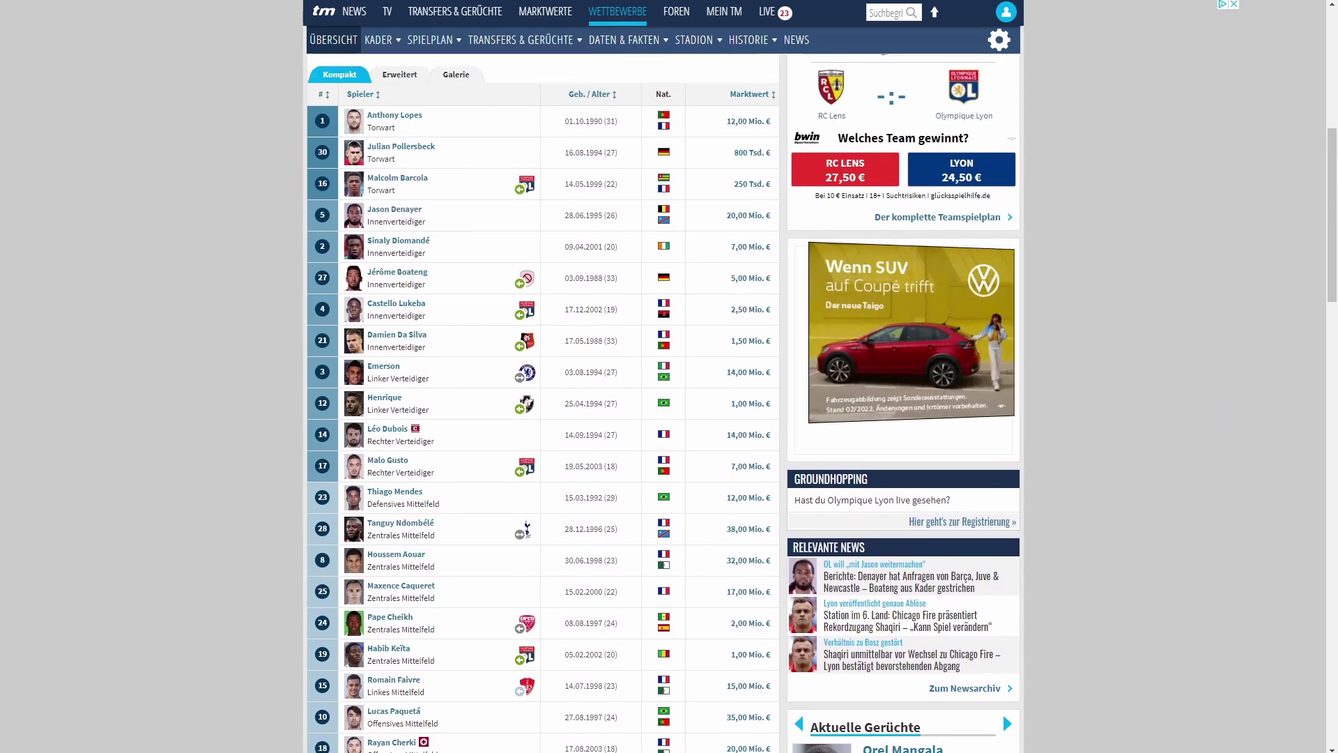
scroll(663, 389, "up", 2)
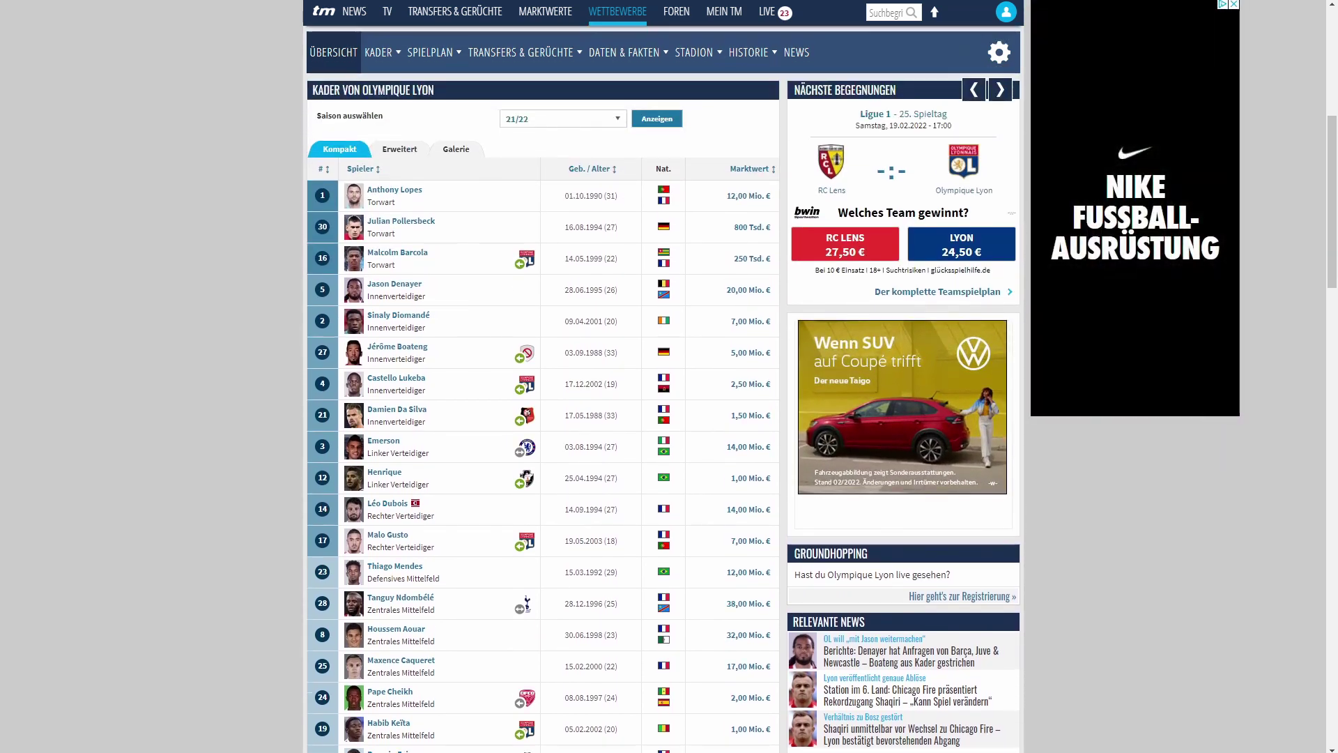
scroll(663, 389, "up", 1)
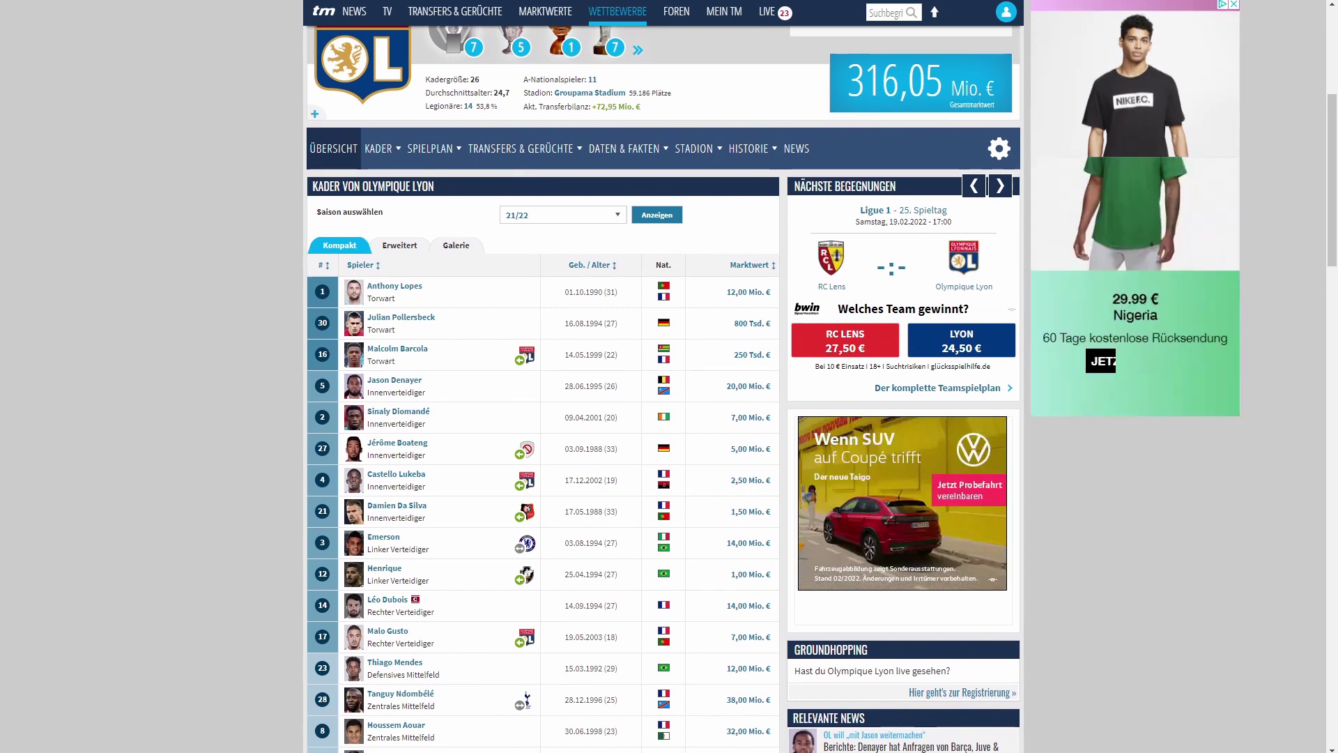
scroll(663, 389, "up", 2)
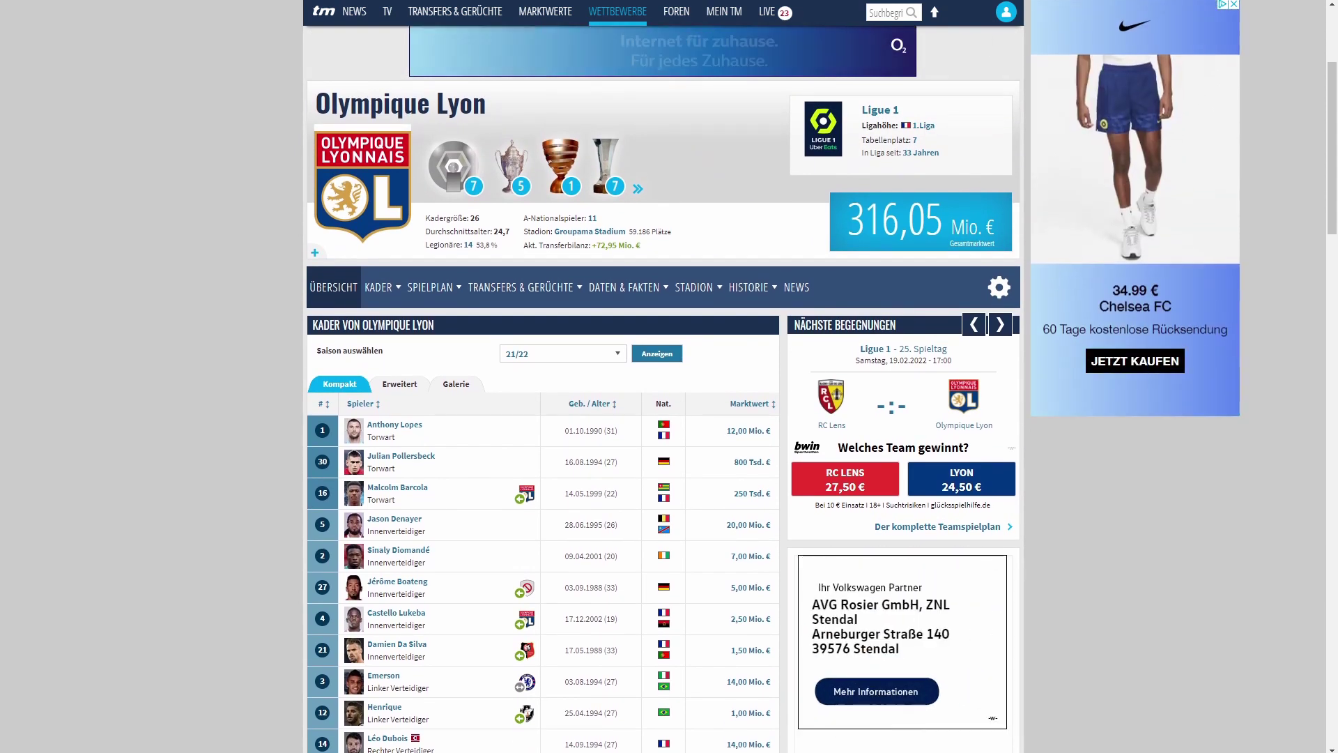
scroll(663, 389, "up", 2)
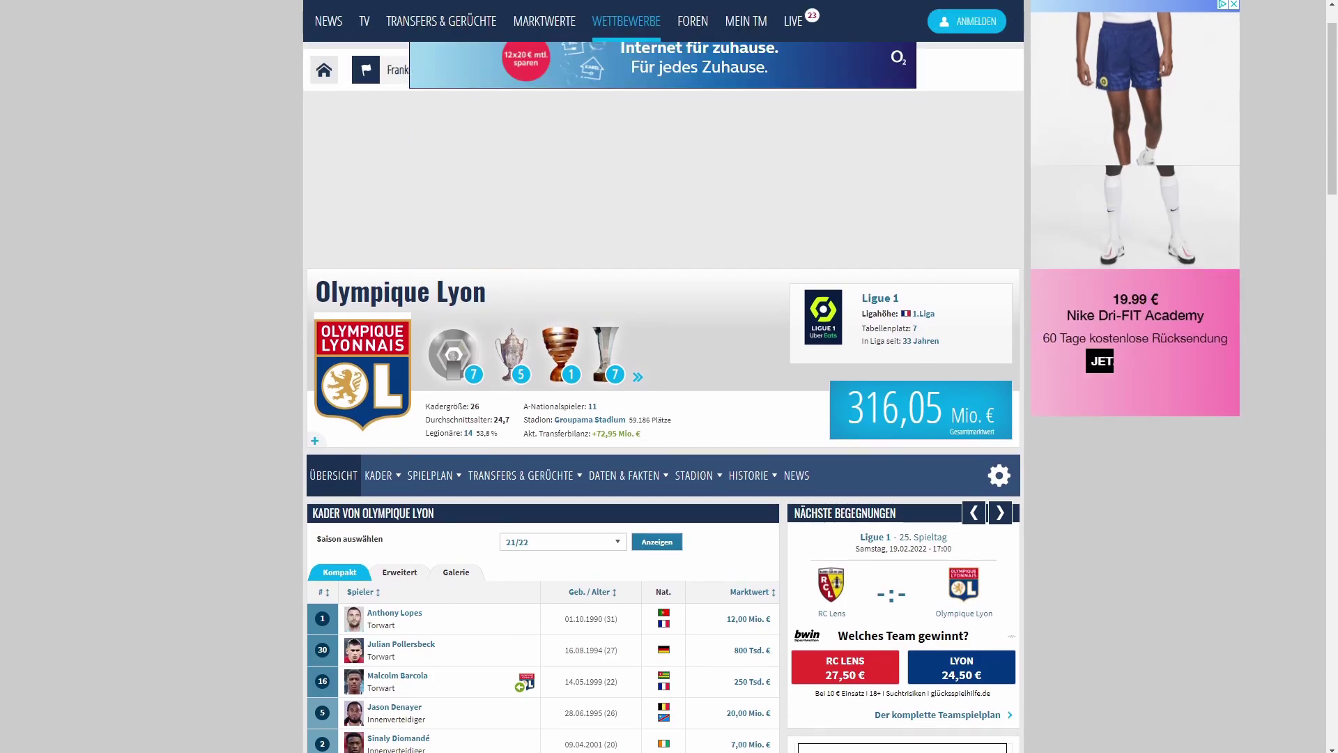
- Switch to SorareData, search for Damien Da Silva and view his price graph
scroll(663, 389, "down", 5)
scroll(1003, 612, "down", 3)
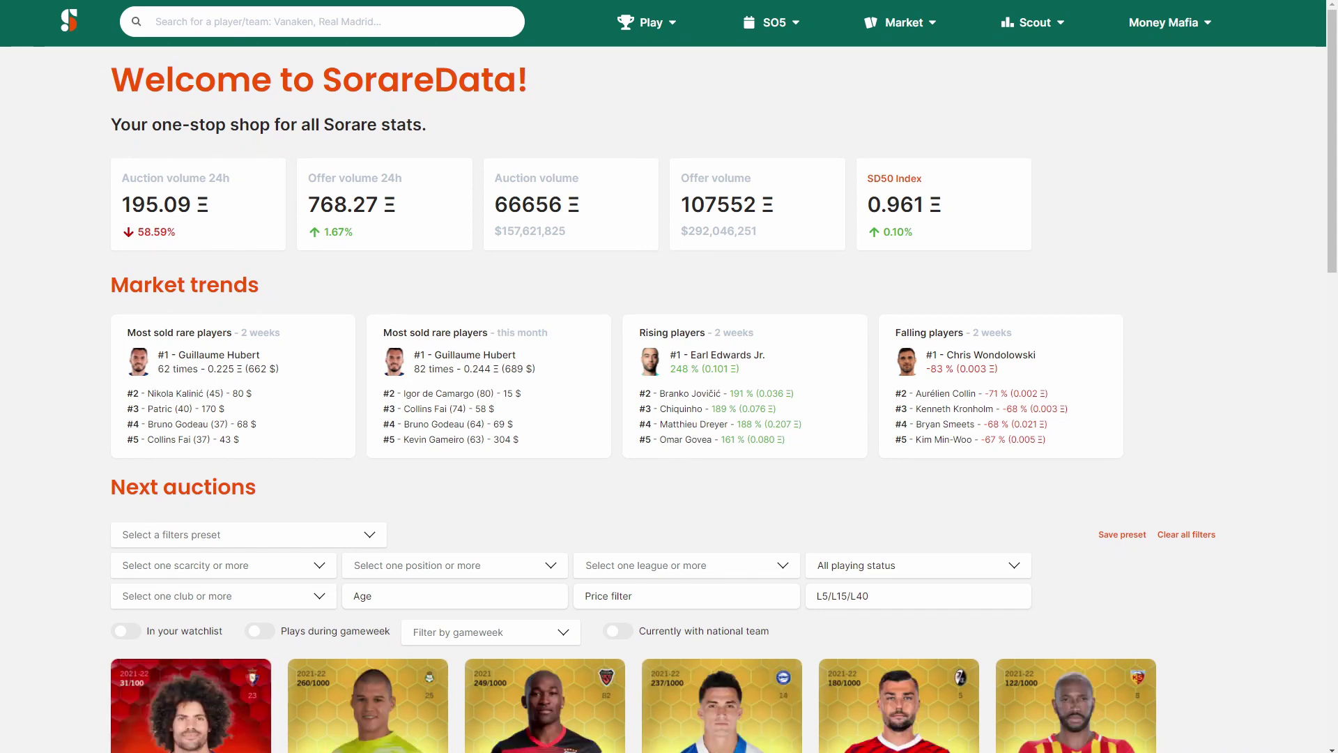
type("damien da silva")
key("Return")
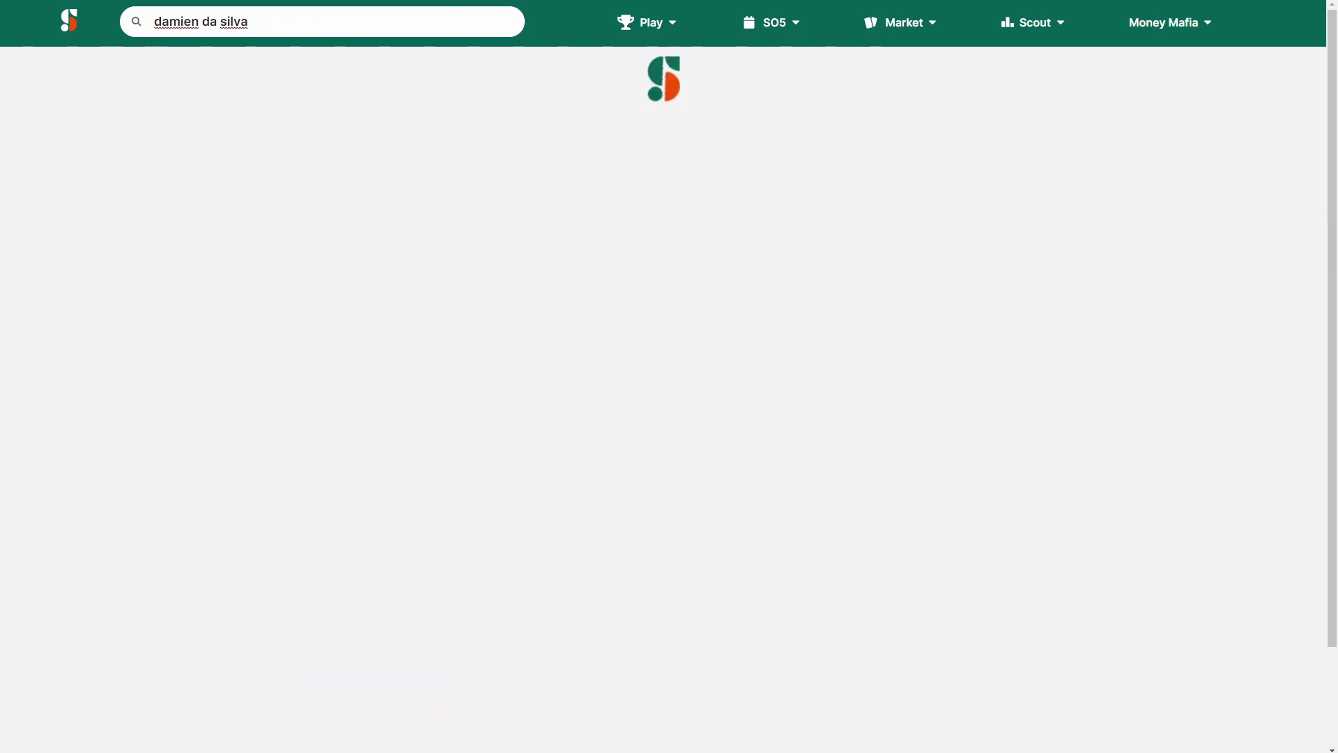
scroll(670, 377, "down", 1)
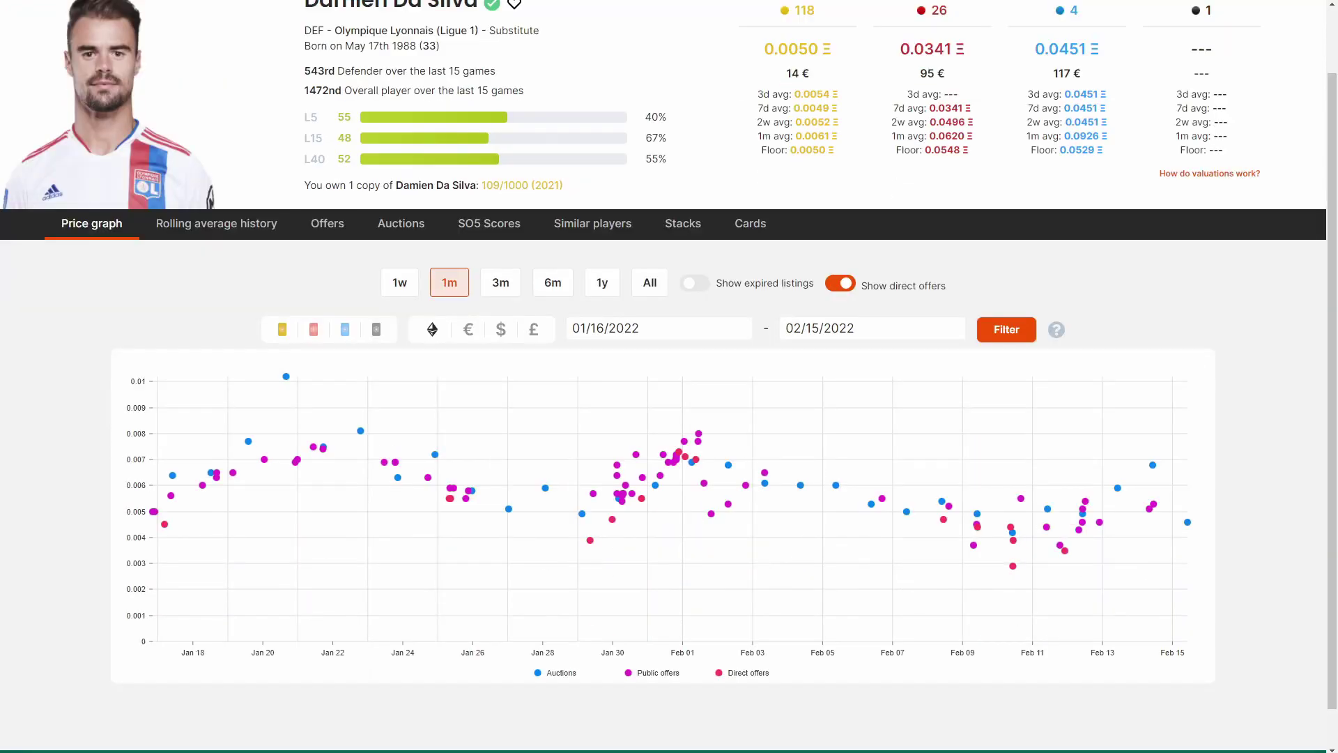
mouse_move(1153, 465)
- Open Damien Da Silva's SO5 scores and review them together with his averages and card valuations
left_click(489, 223)
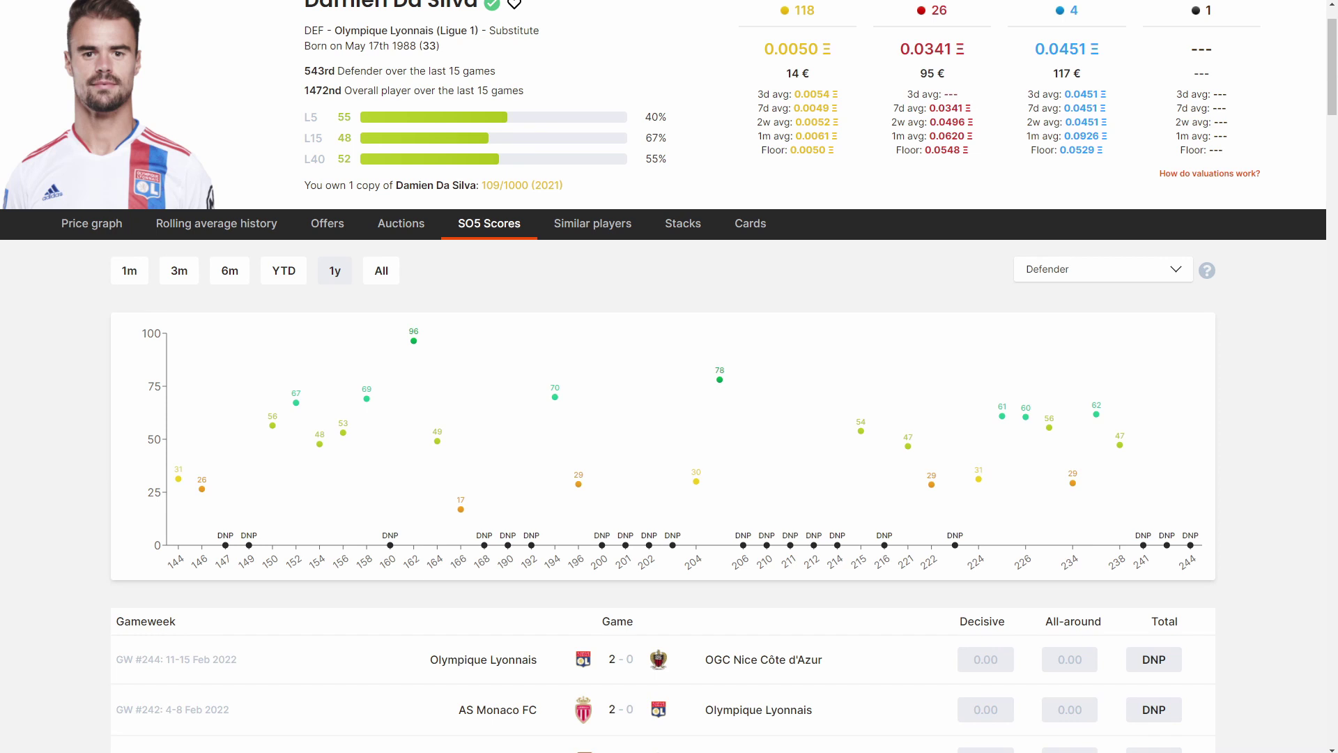
scroll(670, 376, "up", 1)
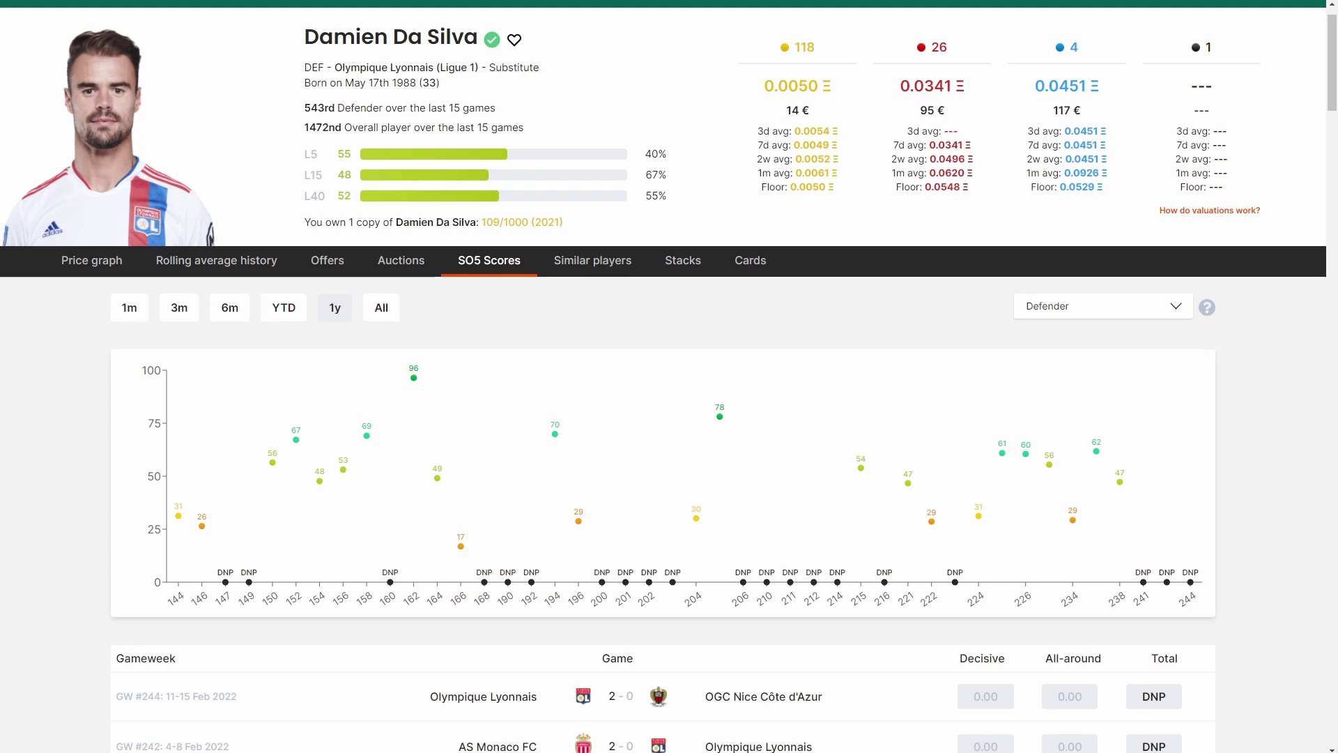
scroll(669, 377, "up", 1)
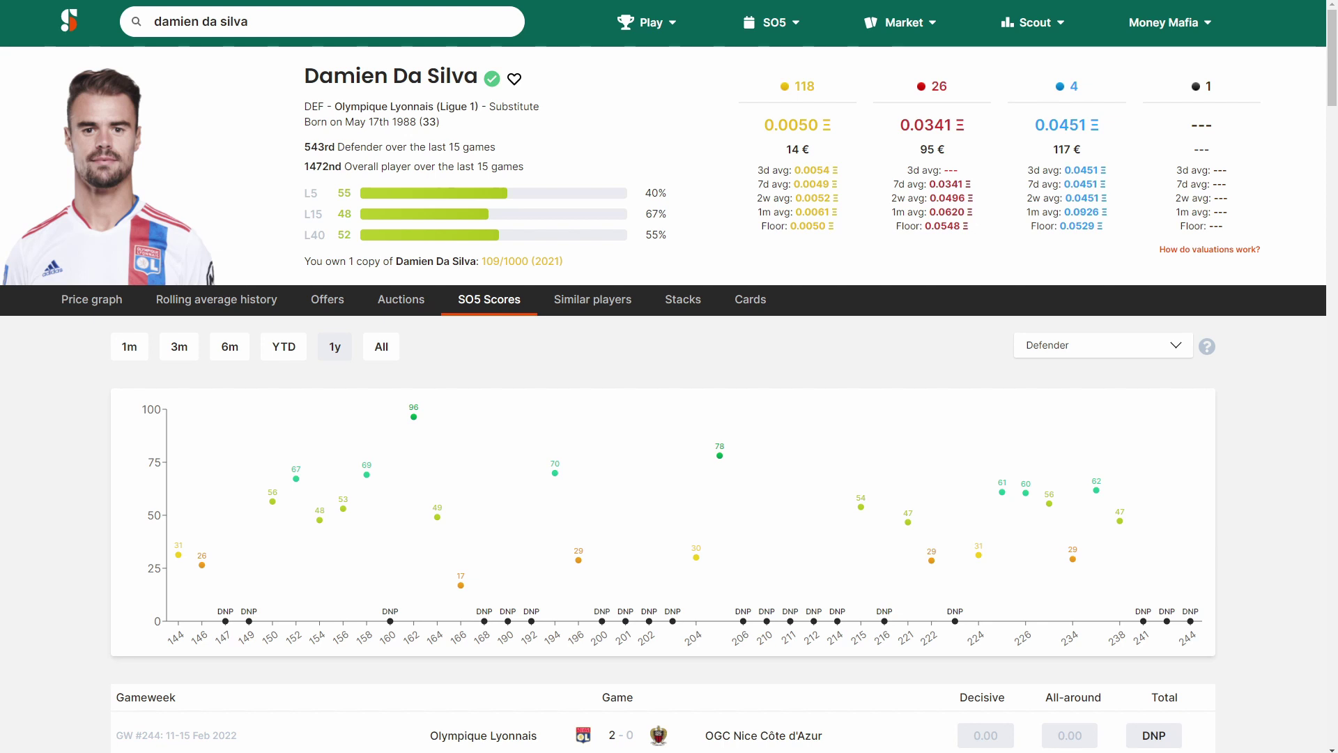
- Open the Card finder and set it to look for Limited Defender cards
mouse_move(1032, 22)
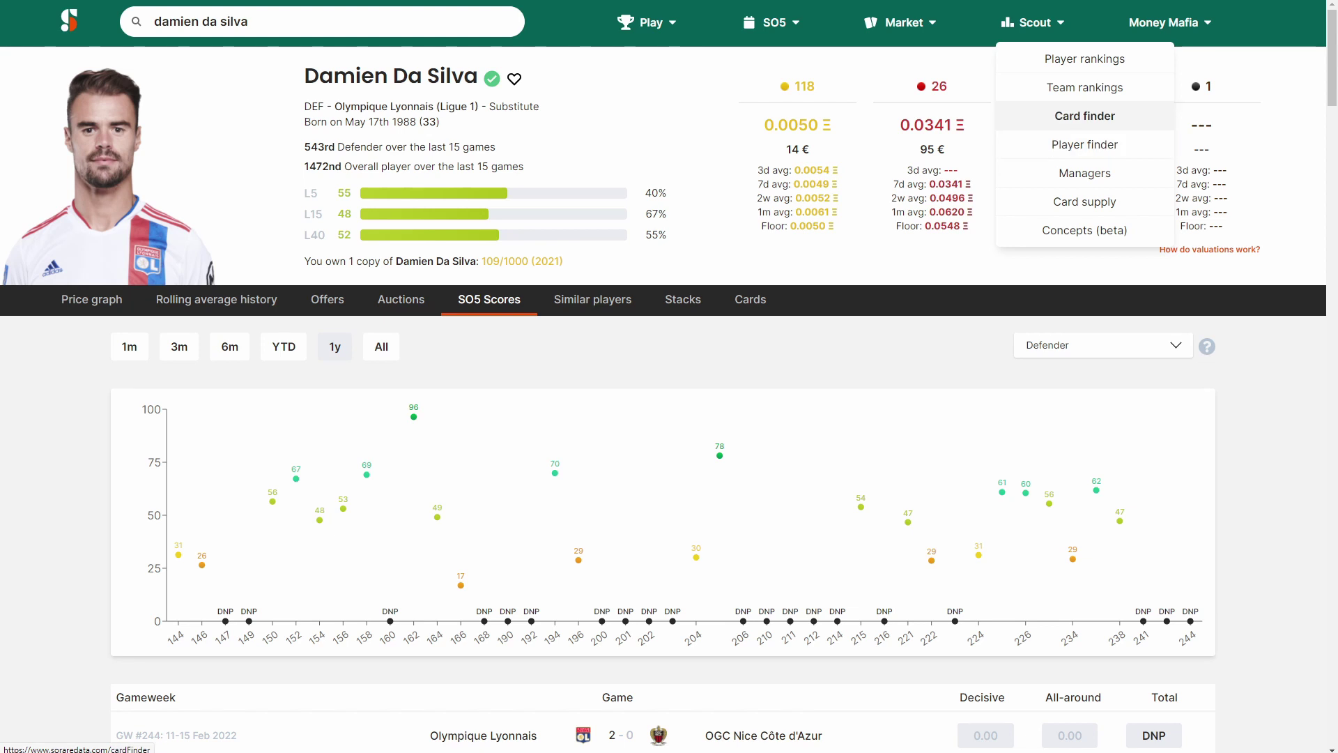
left_click(1085, 115)
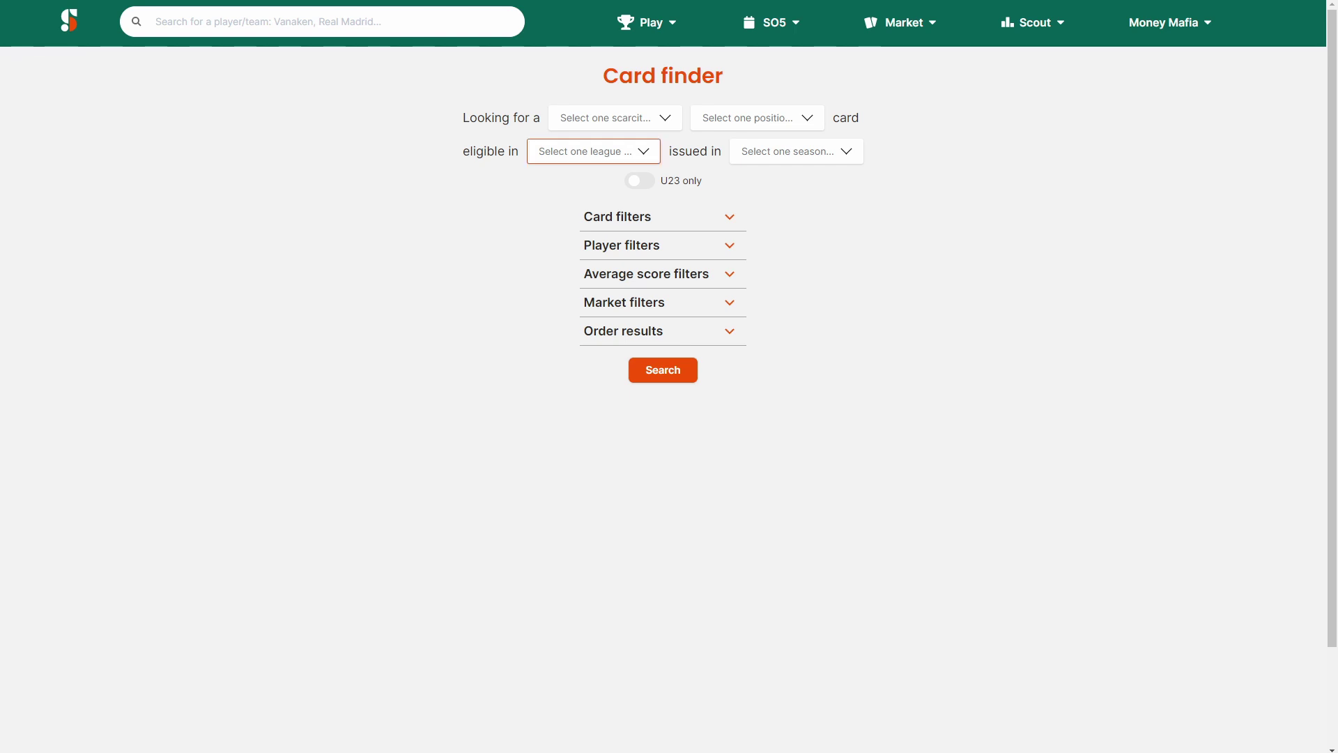
left_click(614, 118)
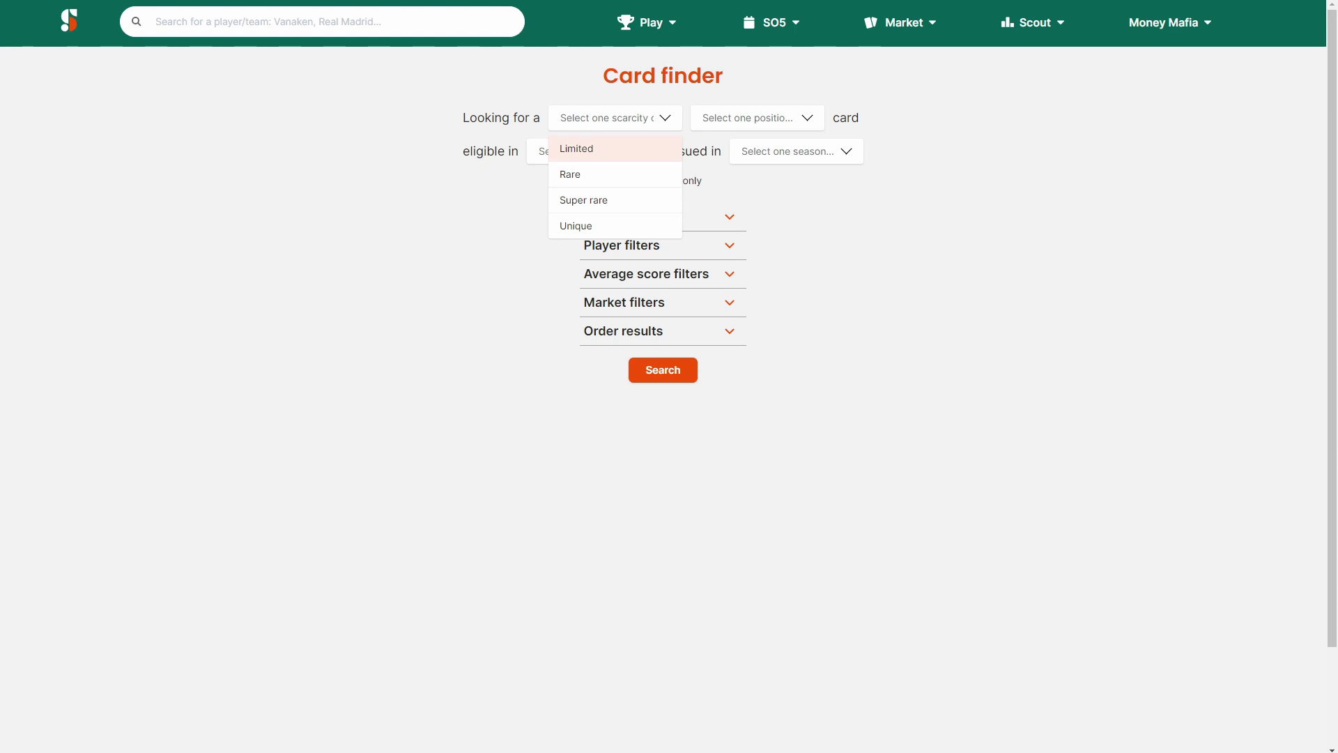
left_click(576, 148)
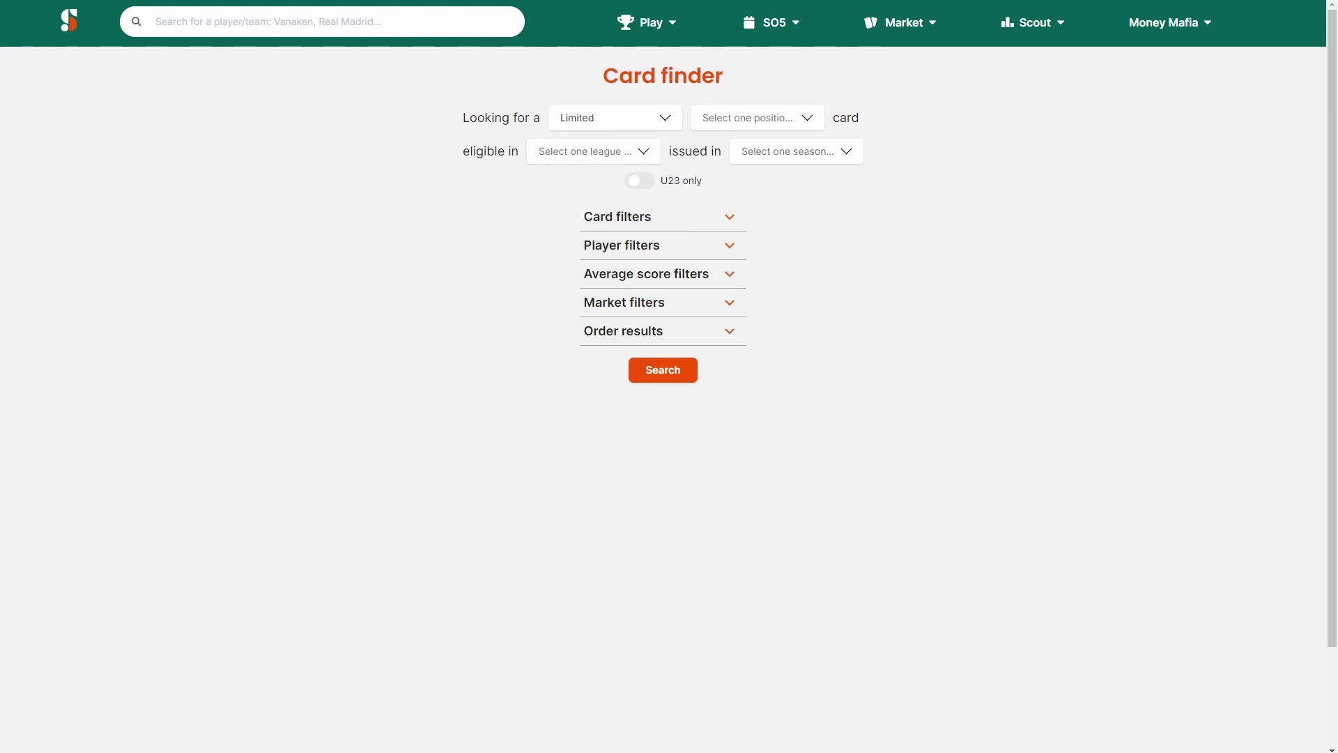
left_click(757, 118)
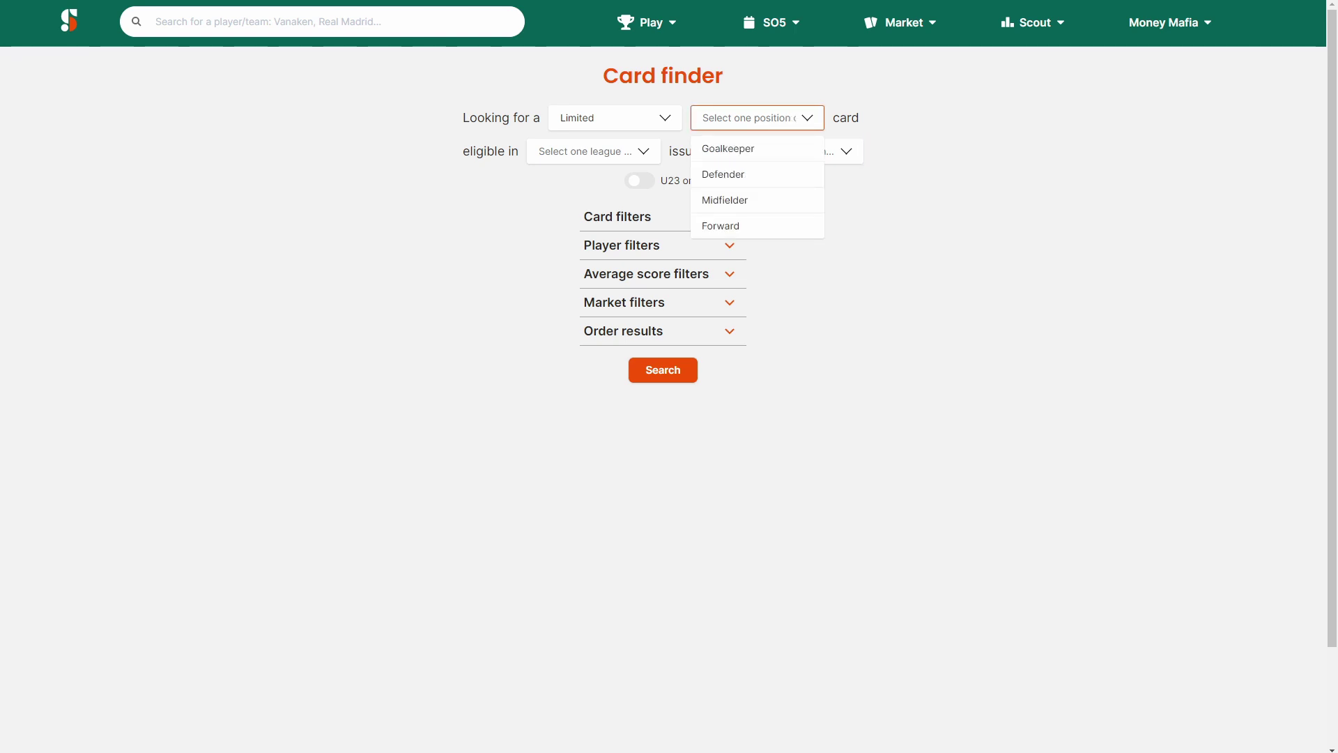
left_click(723, 175)
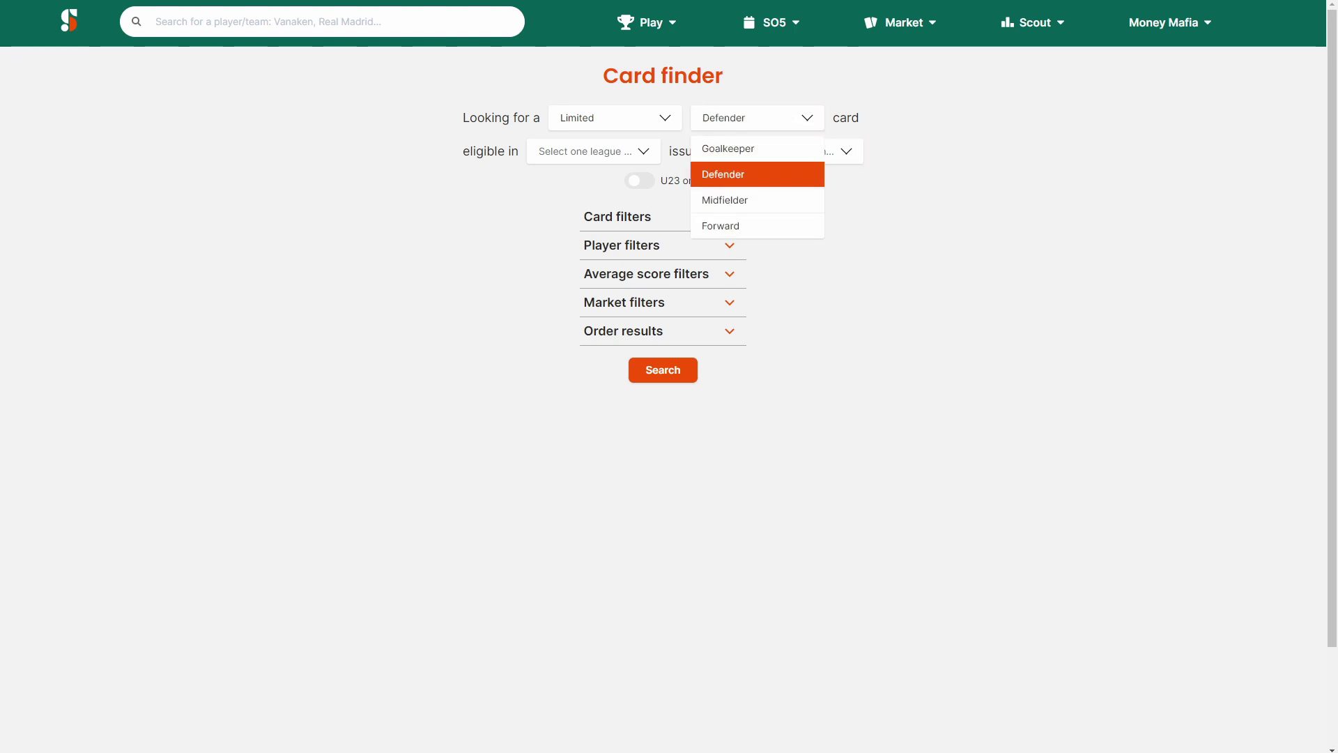
- Examine which leagues and seasons the Card finder offers, without choosing any
key("Down")
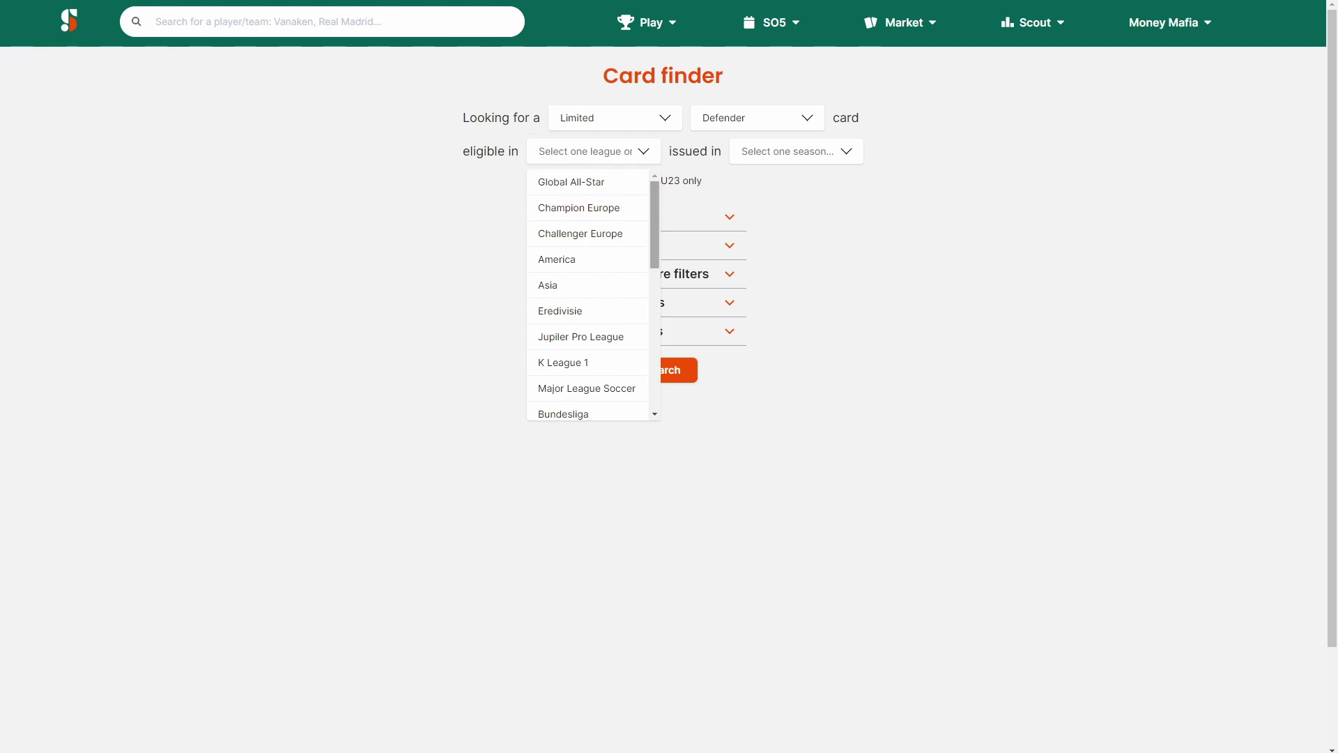
scroll(588, 293, "down", 3)
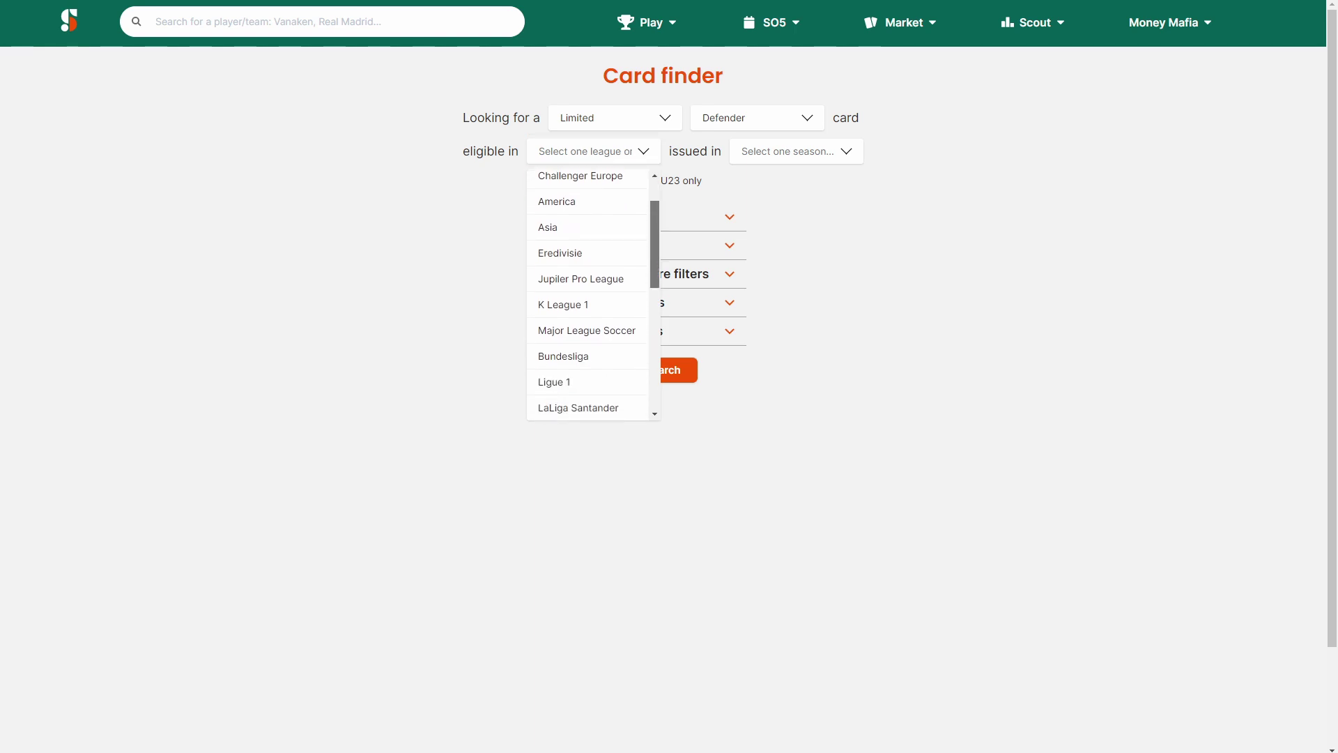
scroll(587, 293, "down", 2)
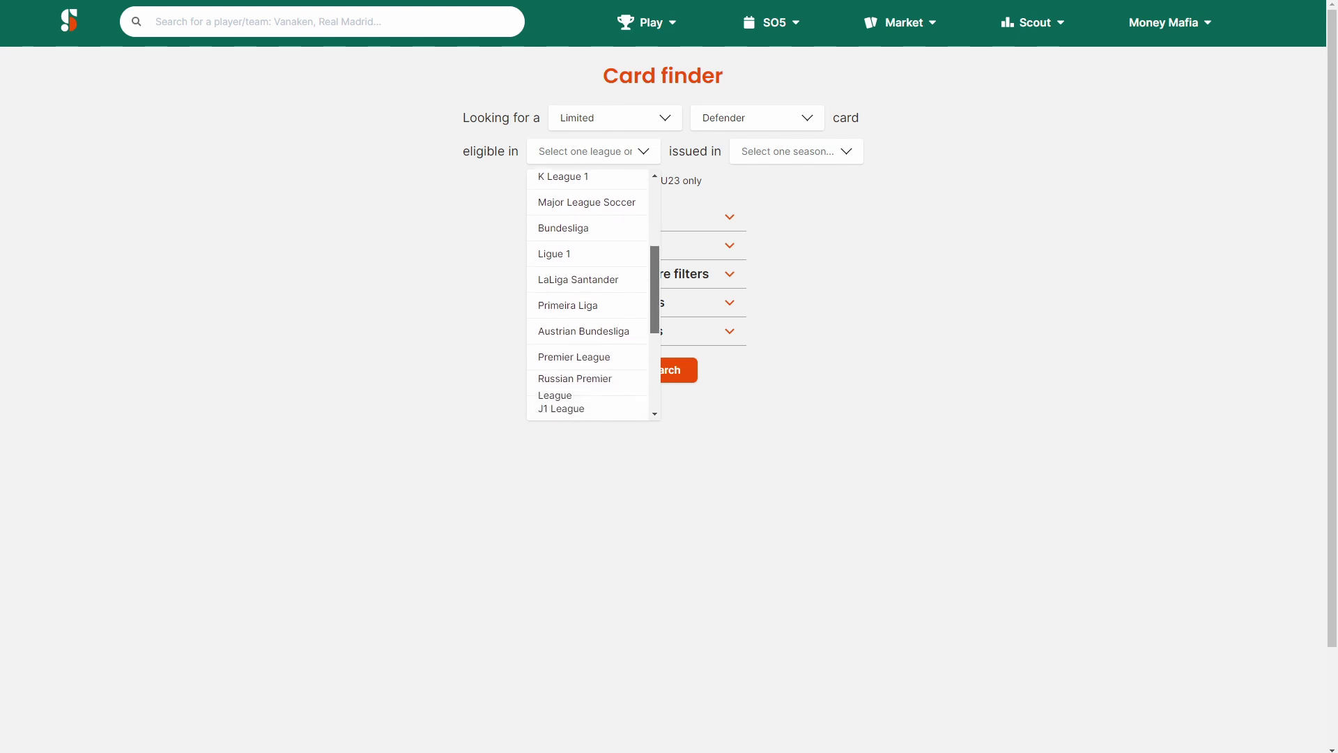
scroll(588, 293, "up", 3)
scroll(588, 293, "up", 1)
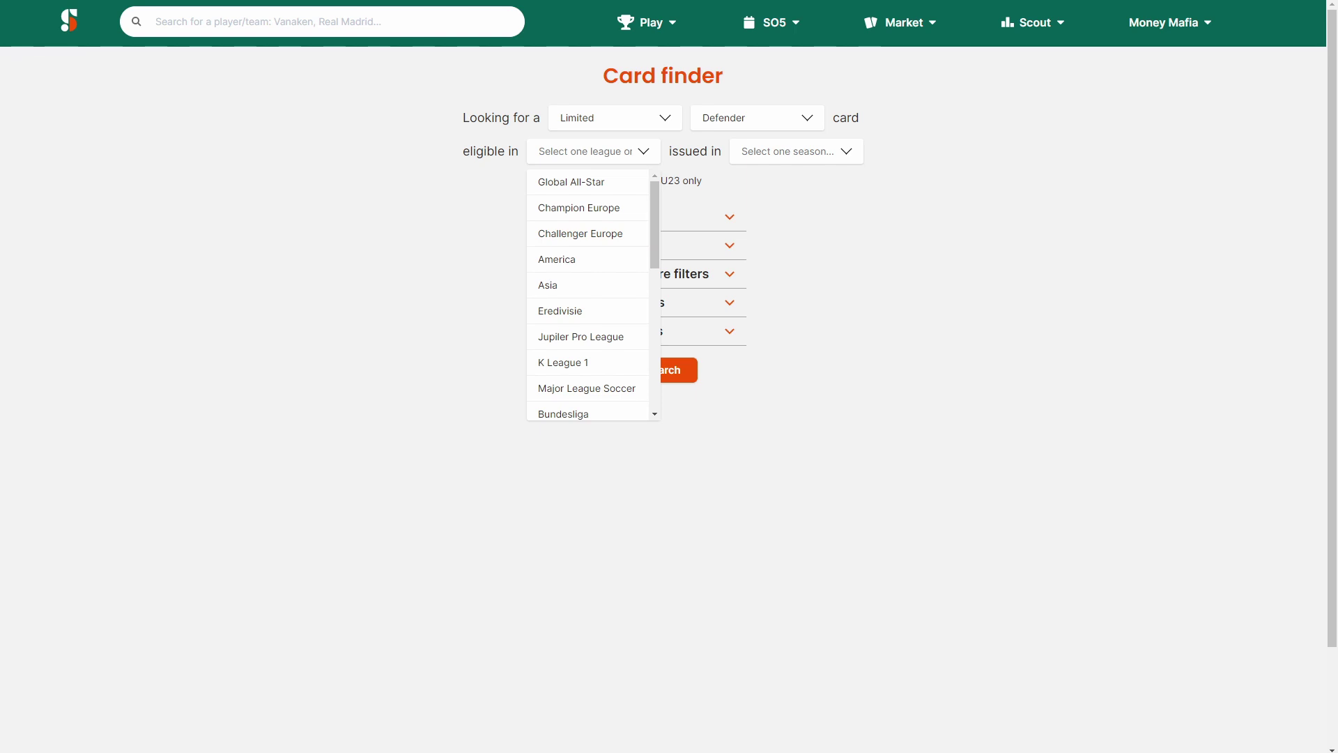
key("Escape")
key("Tab")
key("Down")
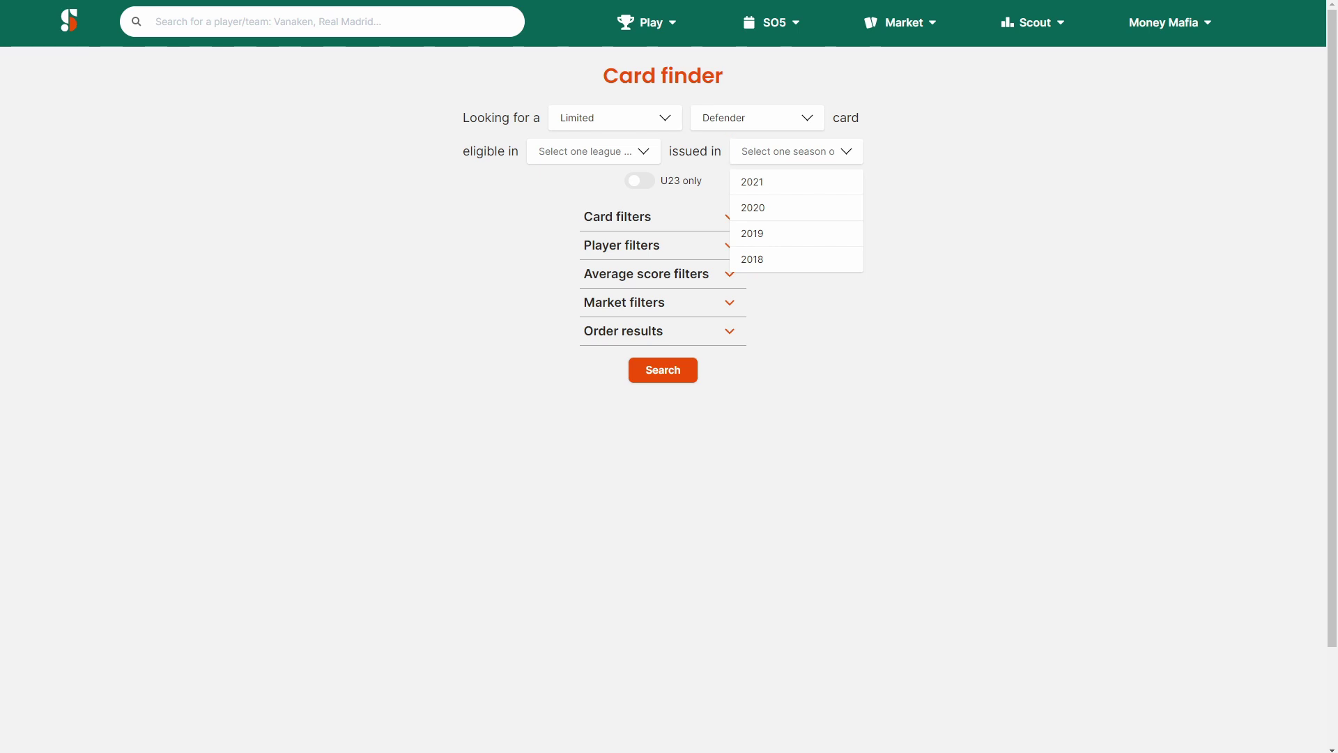
key("Escape")
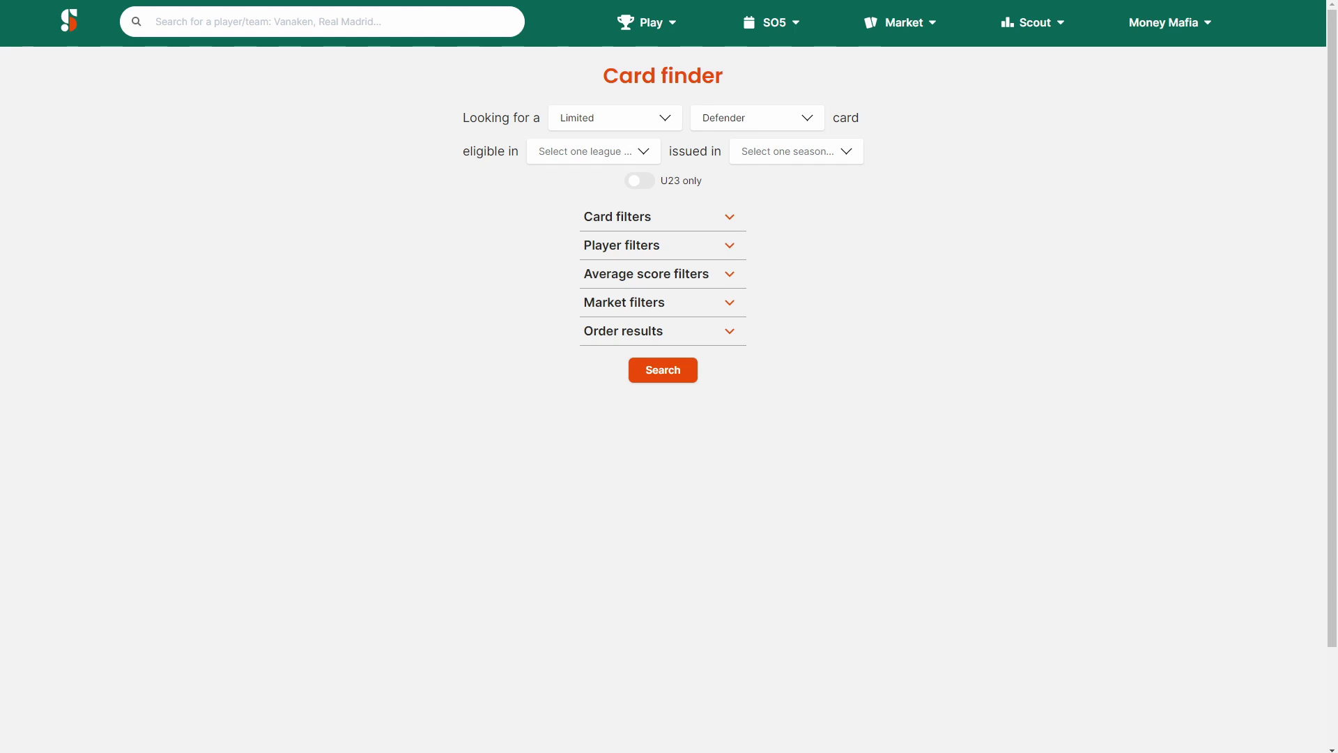
- Try the U23 only option, turn it back off, and view the available card filters
left_click(639, 181)
left_click(639, 180)
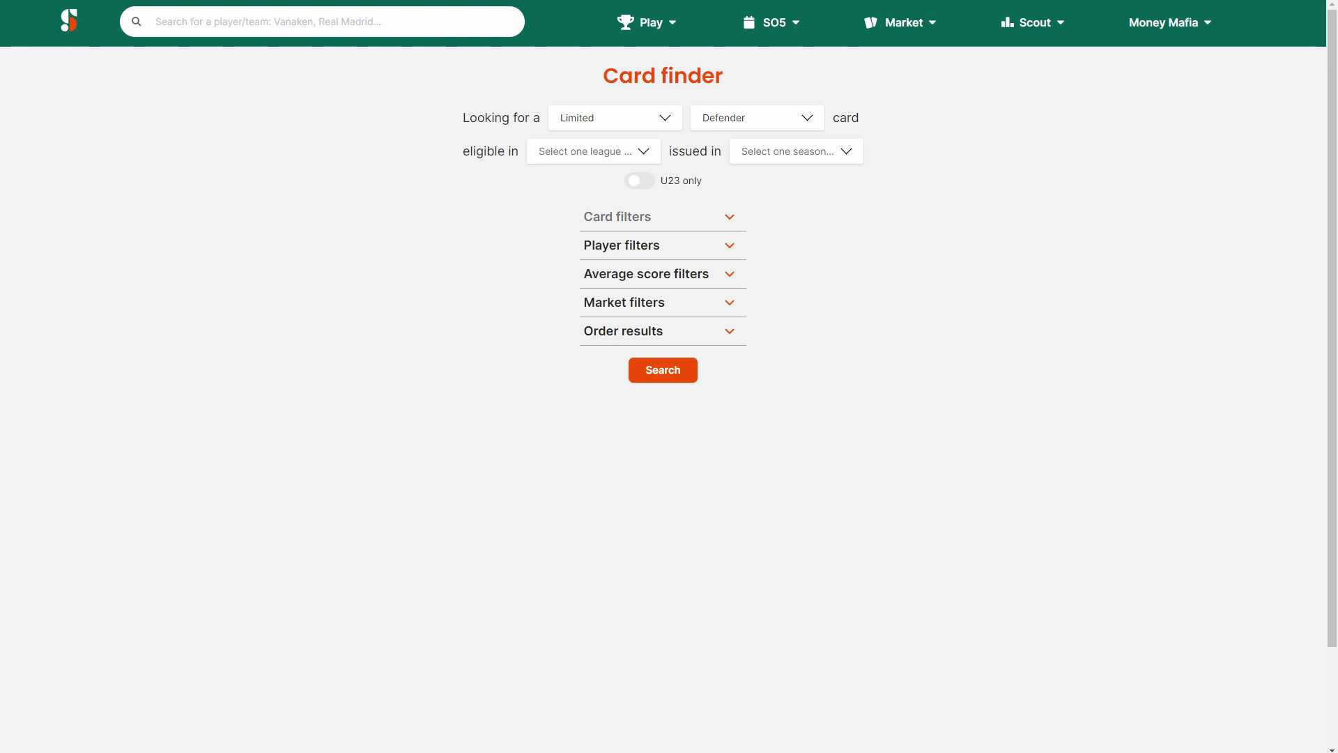
left_click(618, 217)
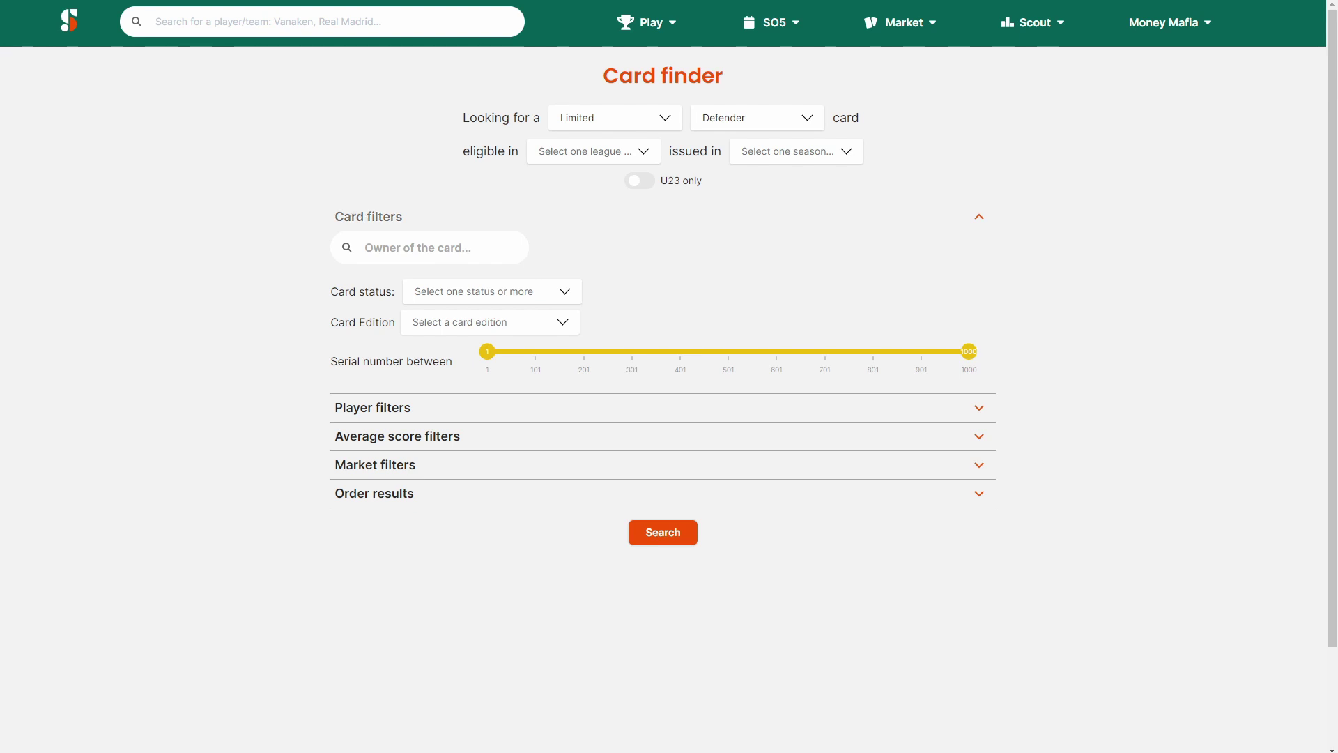
left_click(369, 217)
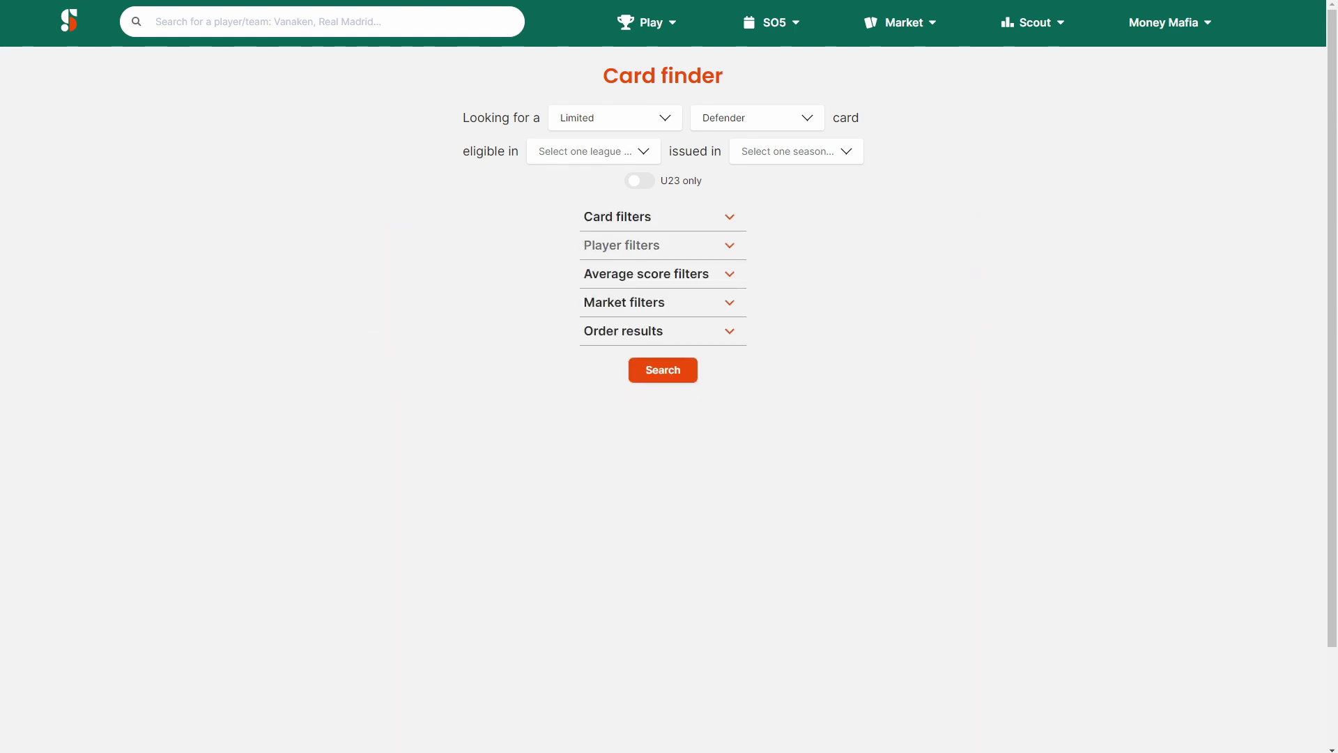
- Filter for players aged 15 to 28 in teams playing in GW #246: 18-22 Feb 2022
left_click(622, 244)
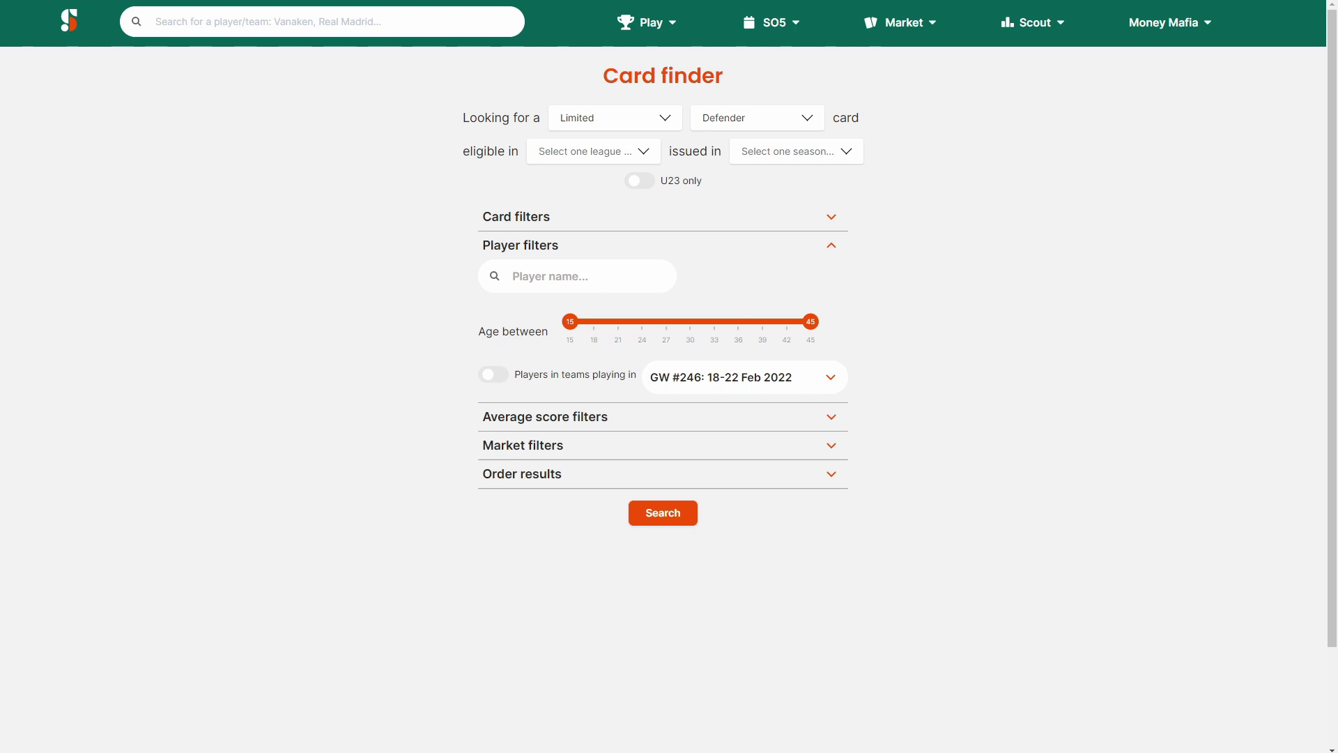
left_click(494, 375)
left_click_drag(811, 322, 674, 321)
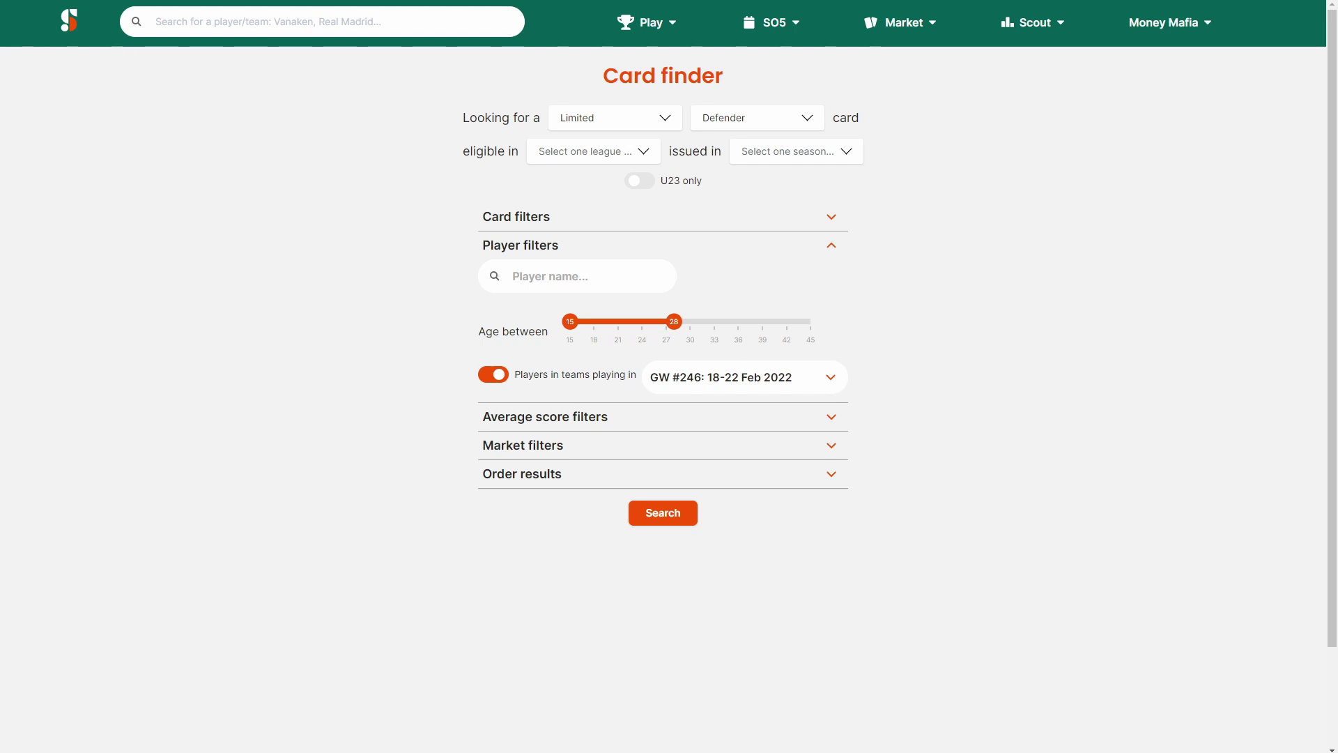
- Filter for an AVG L15 score between 50 and 100 and players in 90 to 100 % of their team games
scroll(669, 376, "down", 1)
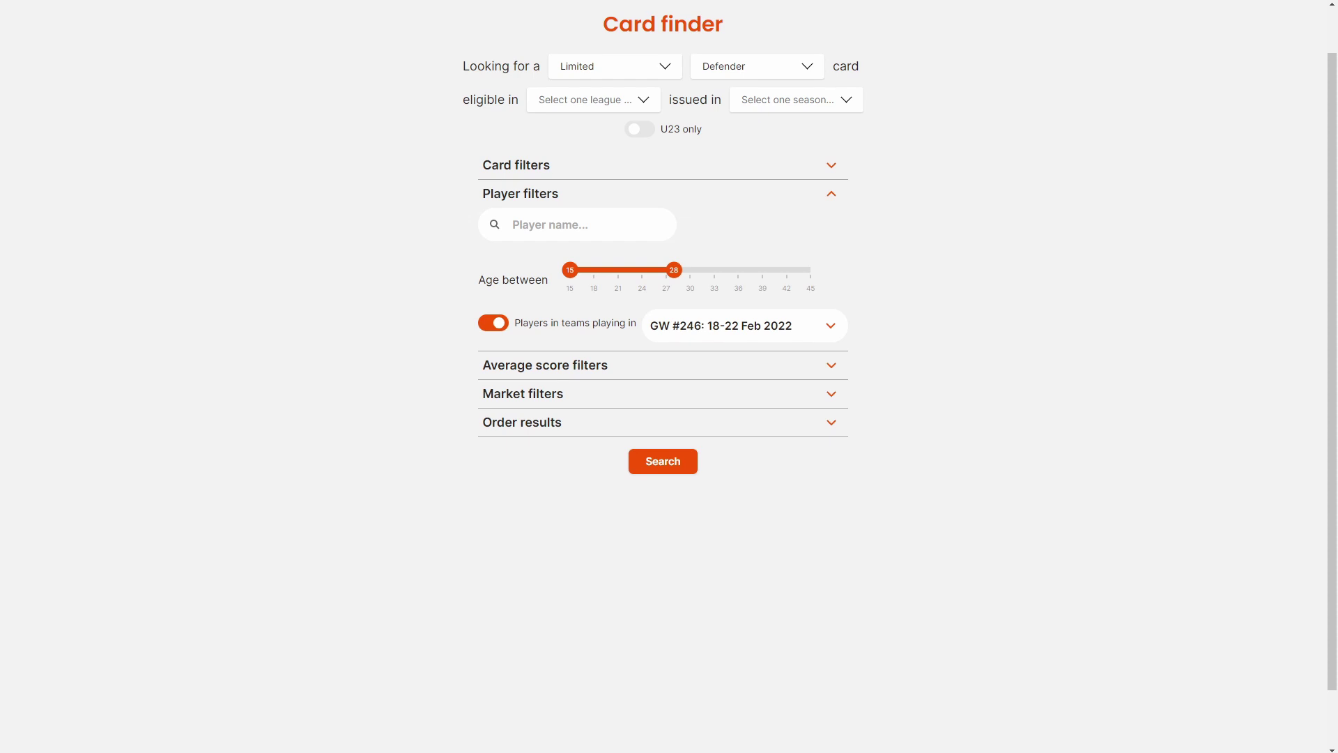
scroll(669, 376, "down", 1)
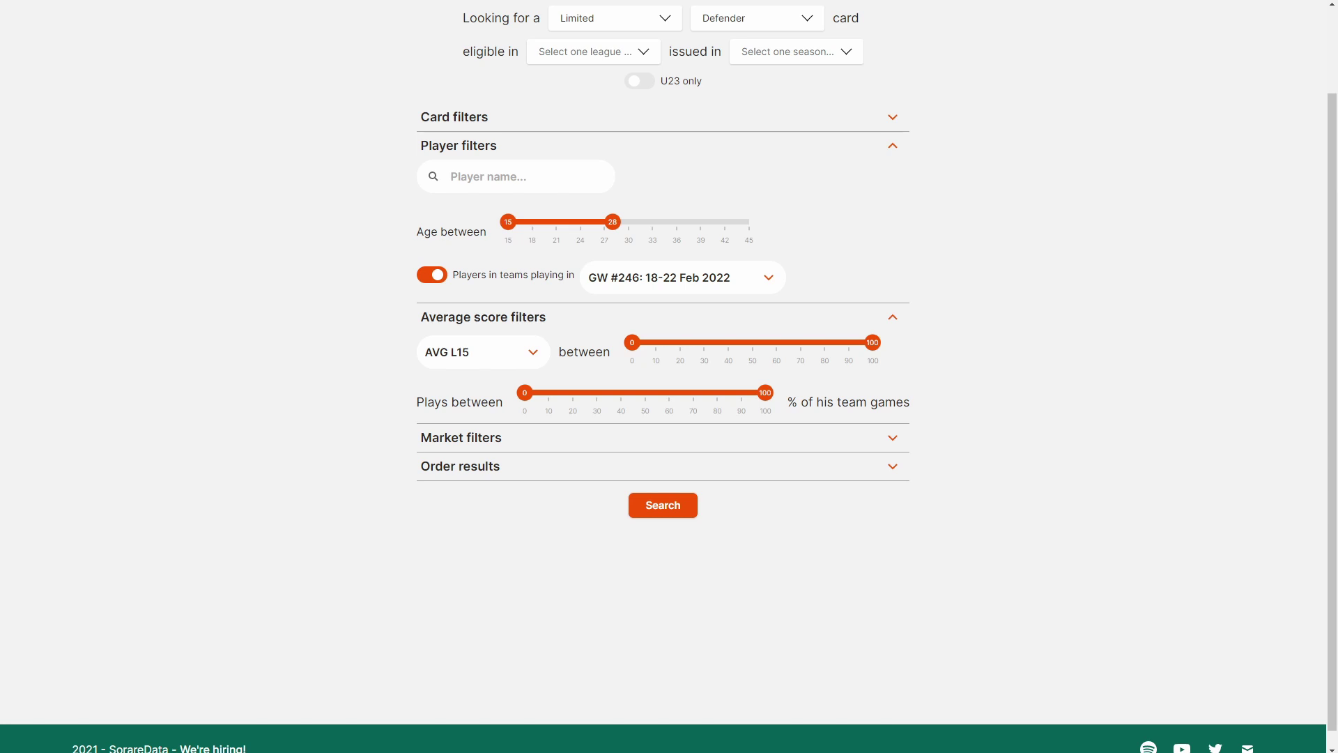
left_click(483, 352)
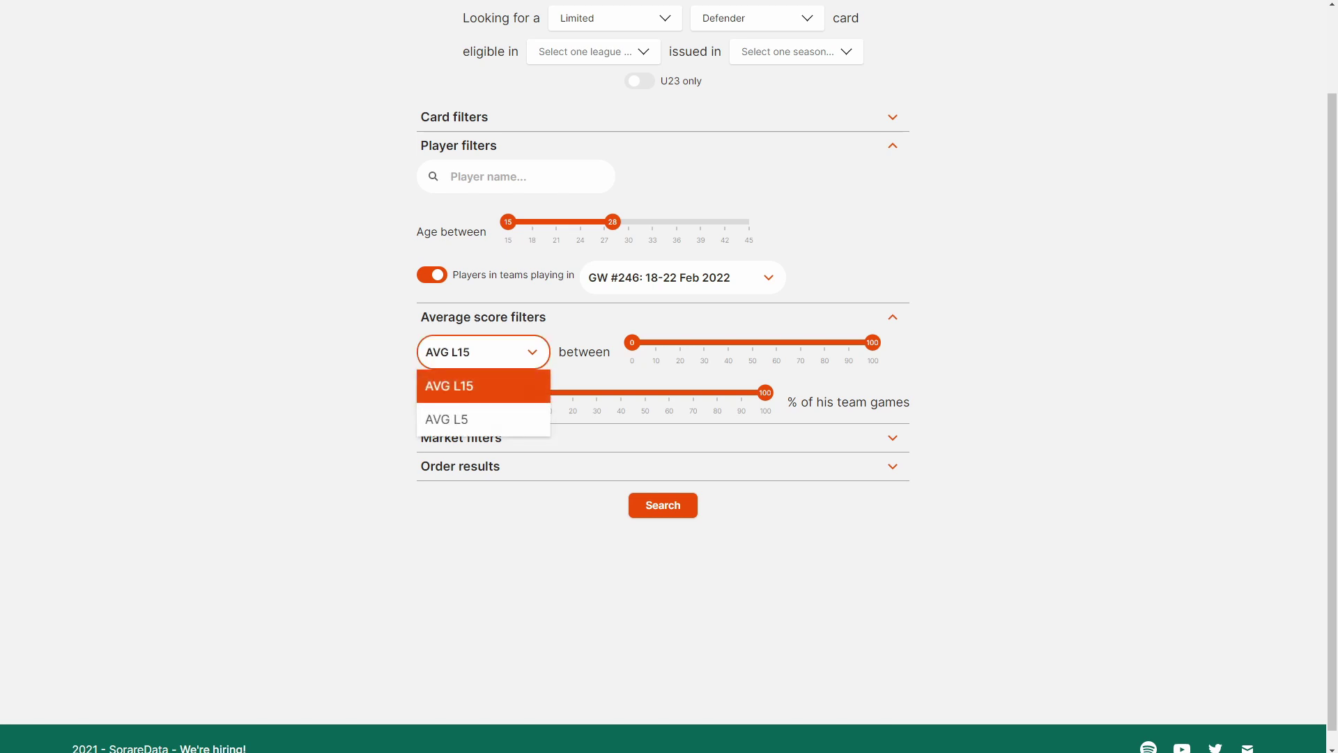
key("Escape")
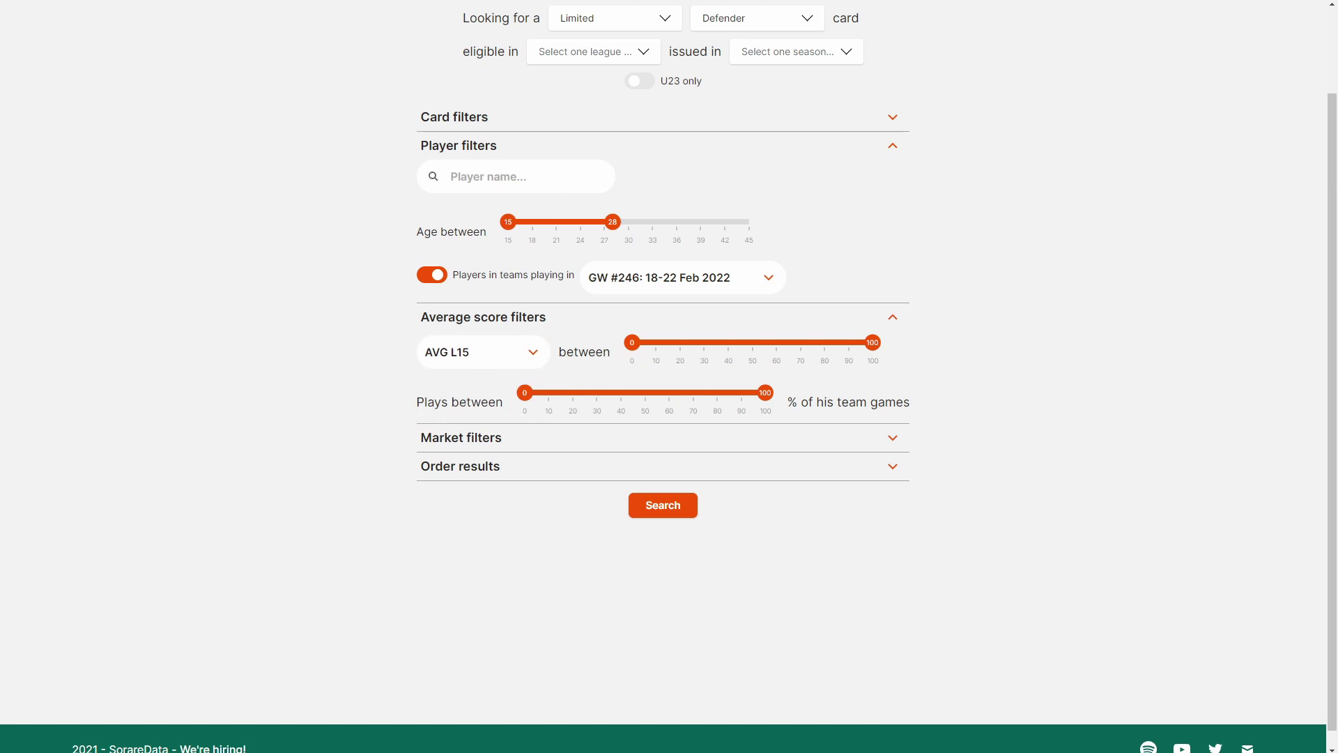
left_click_drag(632, 342, 753, 342)
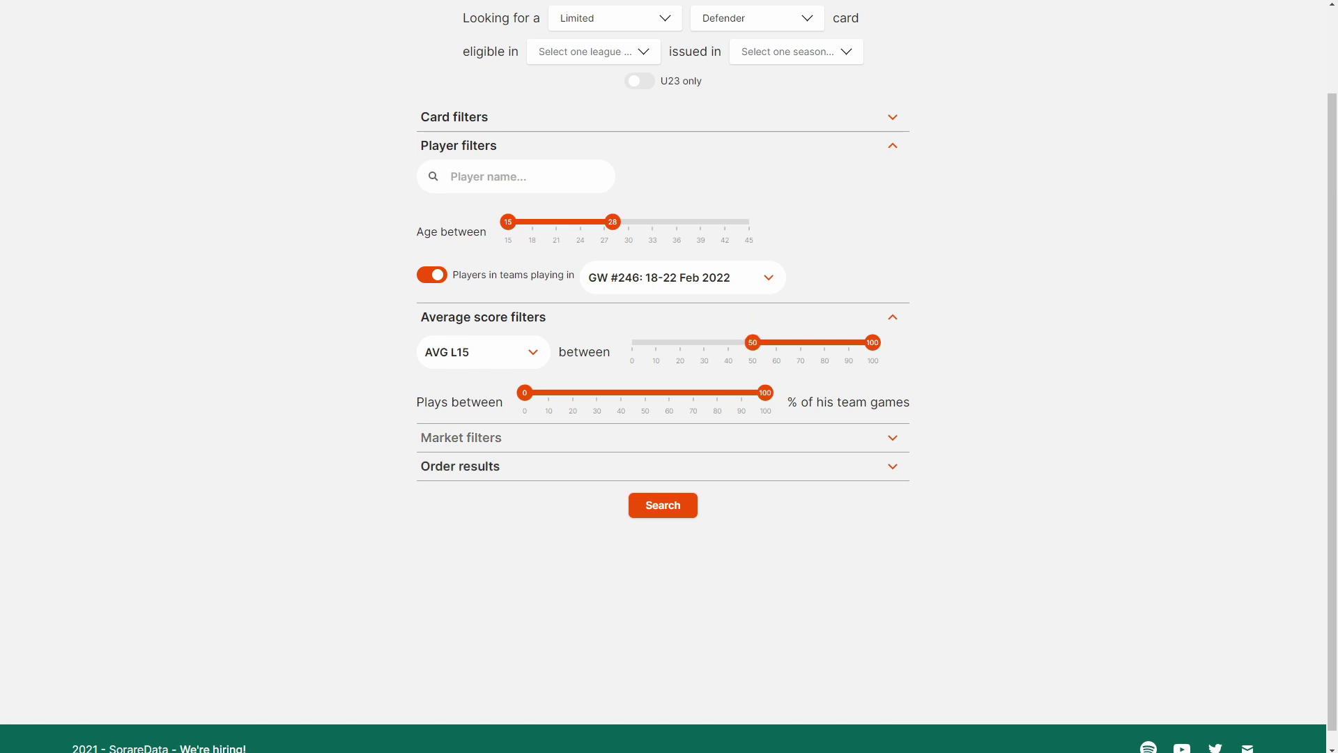
left_click_drag(525, 393, 739, 393)
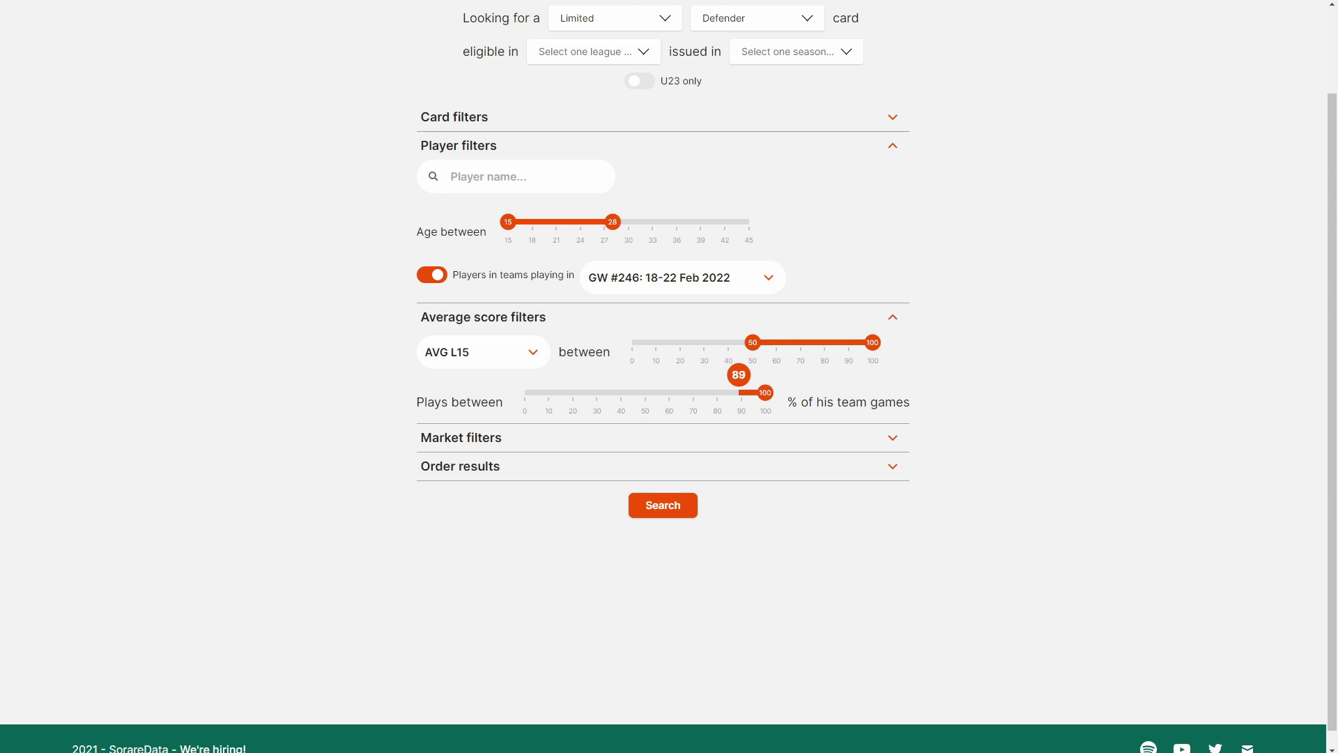
left_click_drag(739, 392, 741, 393)
- Restrict the search to cards on sale with a market price between 0.00 and 0.30, and run it
scroll(669, 377, "down", 1)
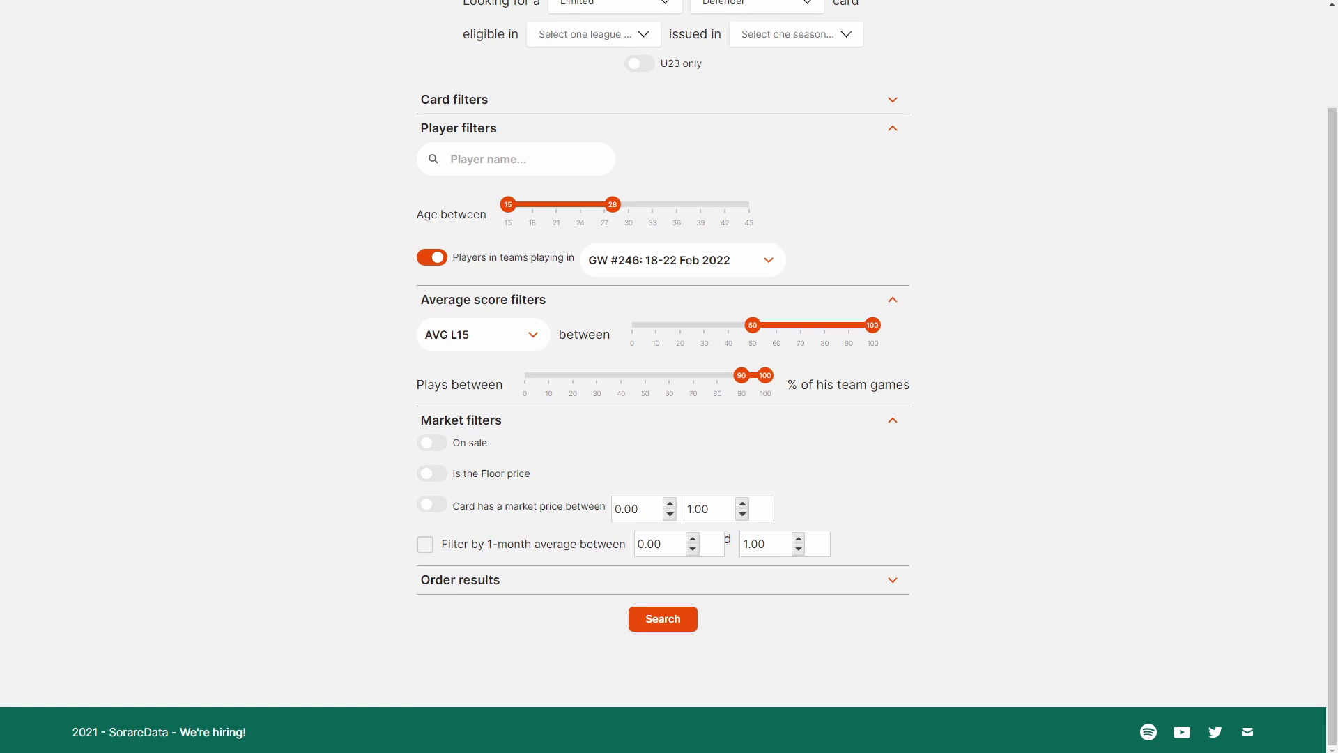
left_click(431, 443)
left_click(431, 504)
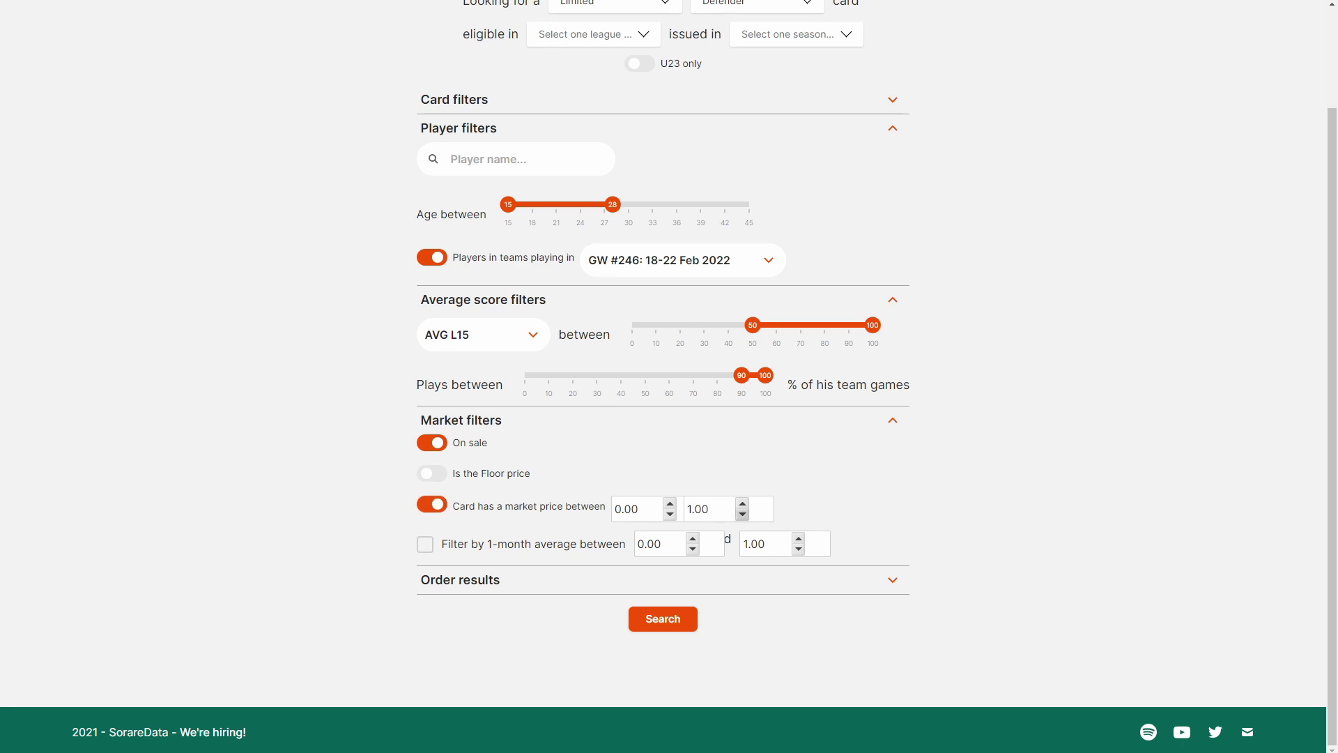
left_click(743, 514)
left_click_drag(743, 515, 742, 514)
left_click(460, 579)
scroll(663, 377, "down", 1)
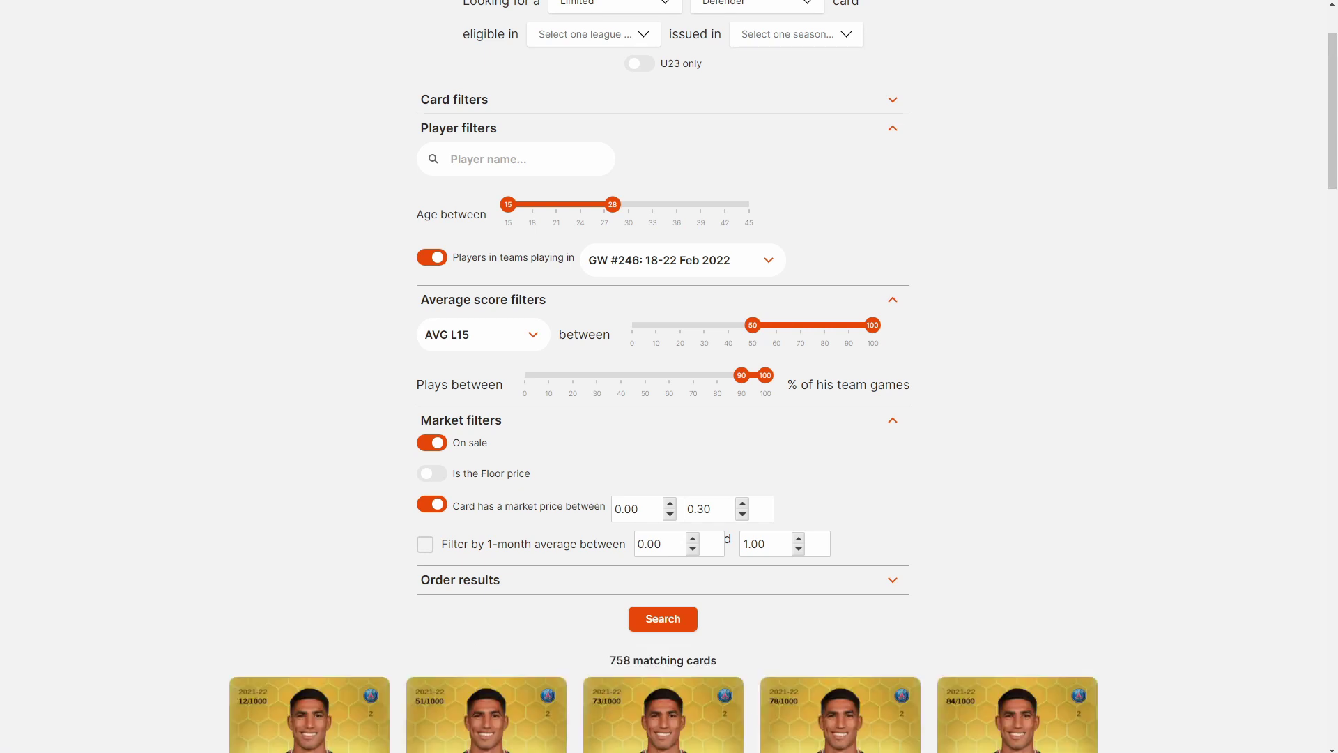
- Examine the matching cards with their prices, remaining times and average scores
scroll(670, 376, "down", 1)
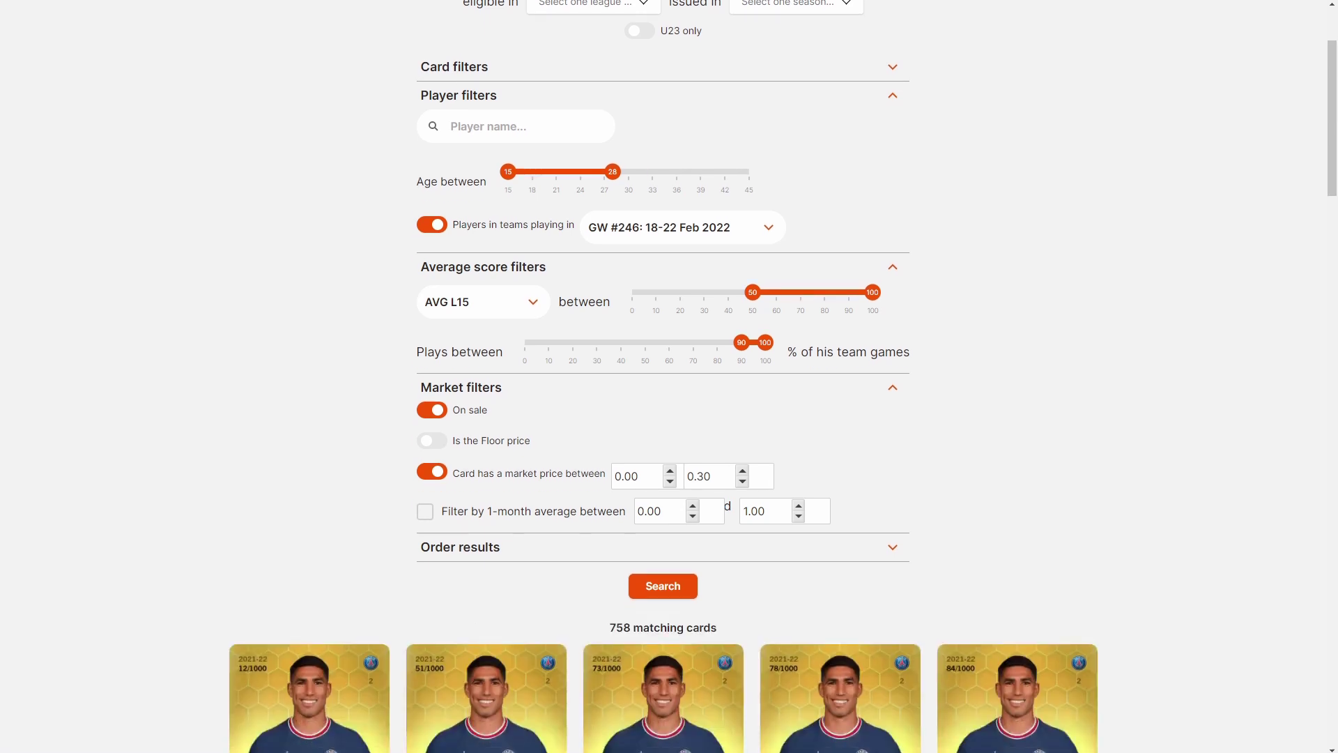
scroll(670, 376, "down", 2)
scroll(669, 376, "down", 1)
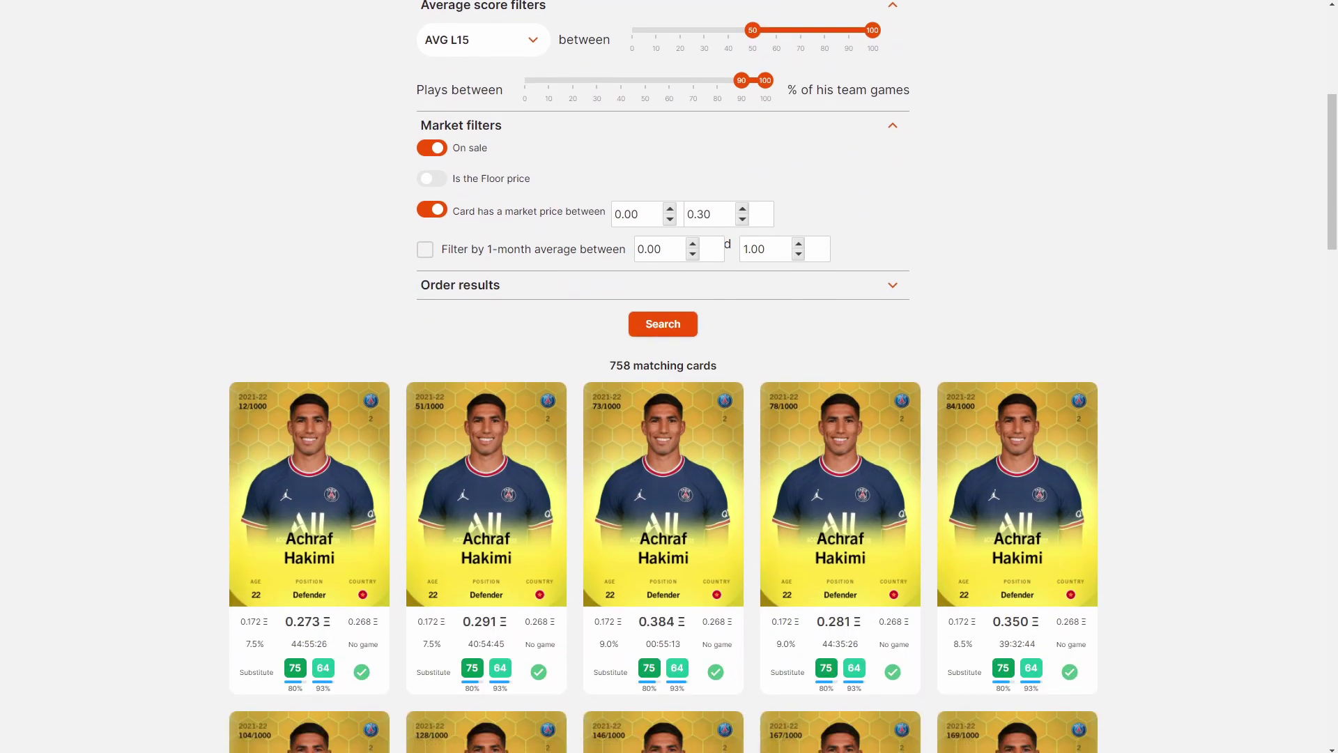
scroll(670, 376, "down", 1)
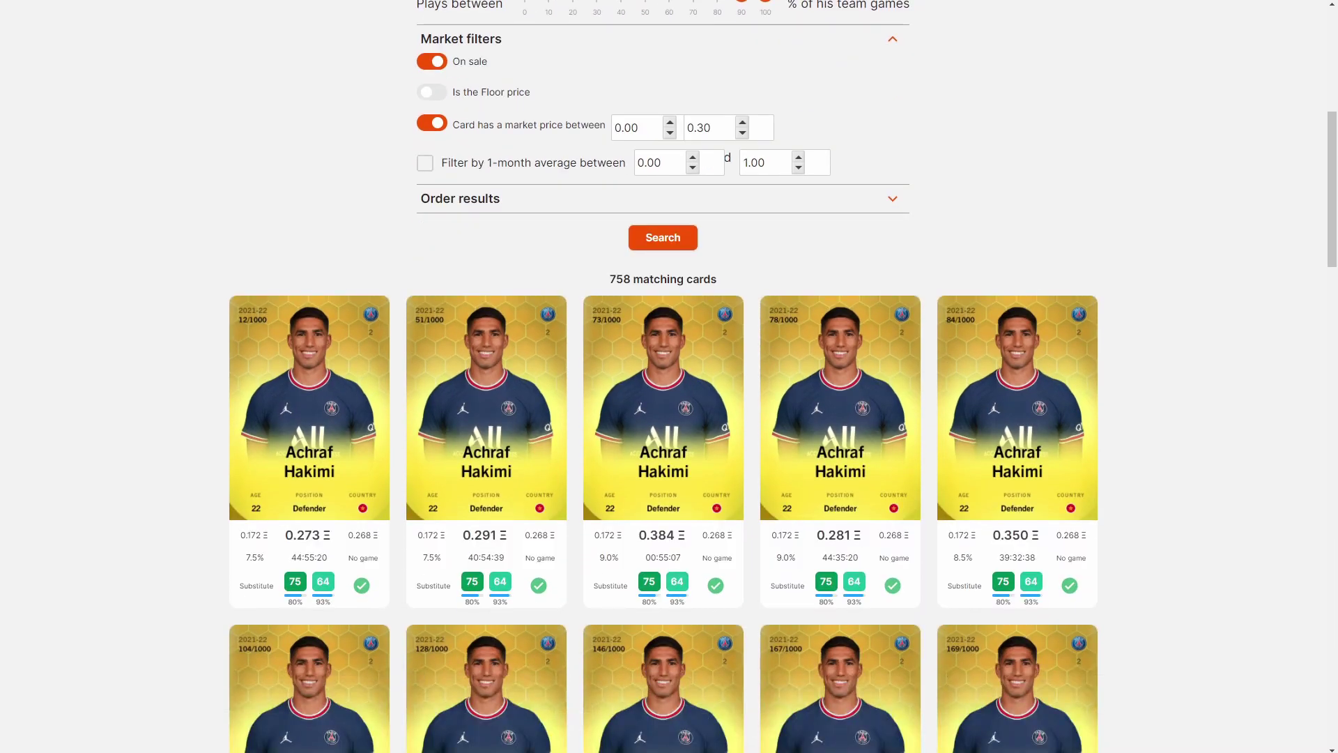
- Compare the defender cards in the 0.00 to 0.30 price range, from Achraf Hakimi to Marcos Senesi, by price and average score
scroll(669, 376, "down", 4)
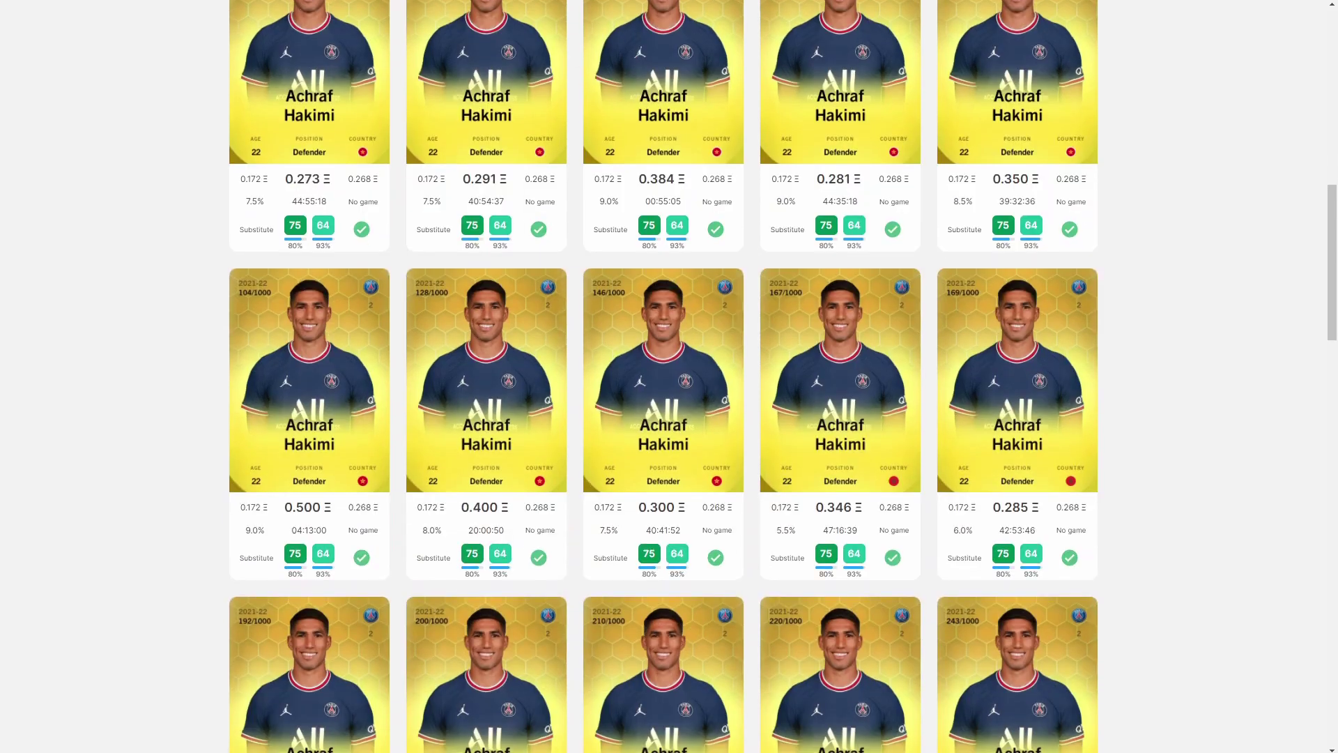
scroll(669, 376, "down", 6)
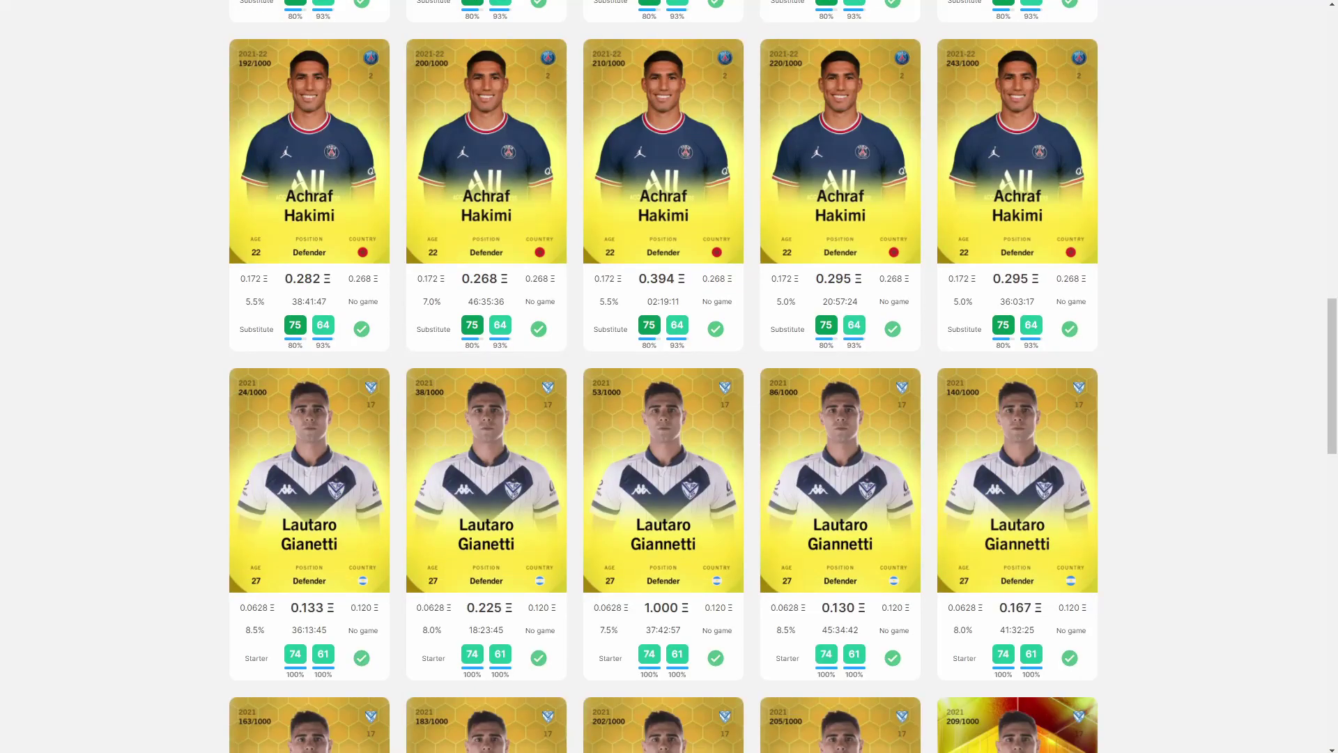
scroll(669, 377, "up", 10)
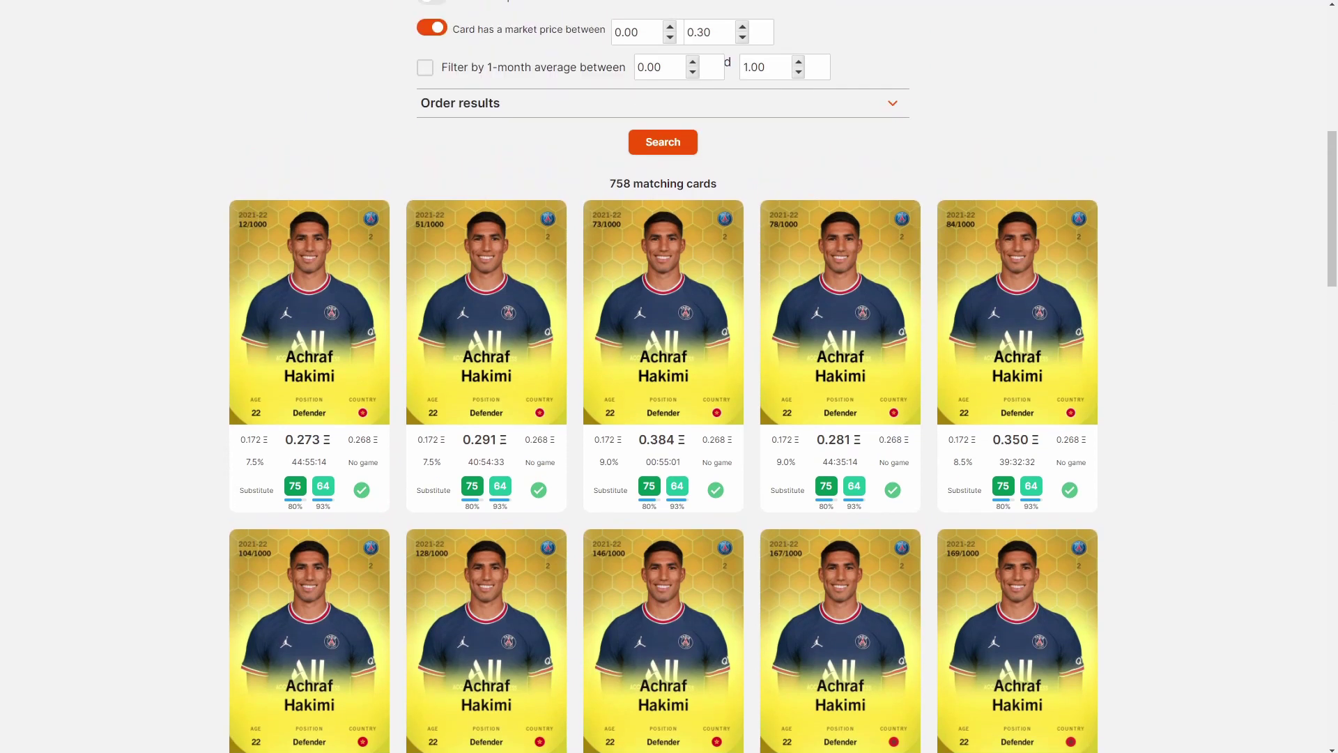
scroll(669, 377, "down", 11)
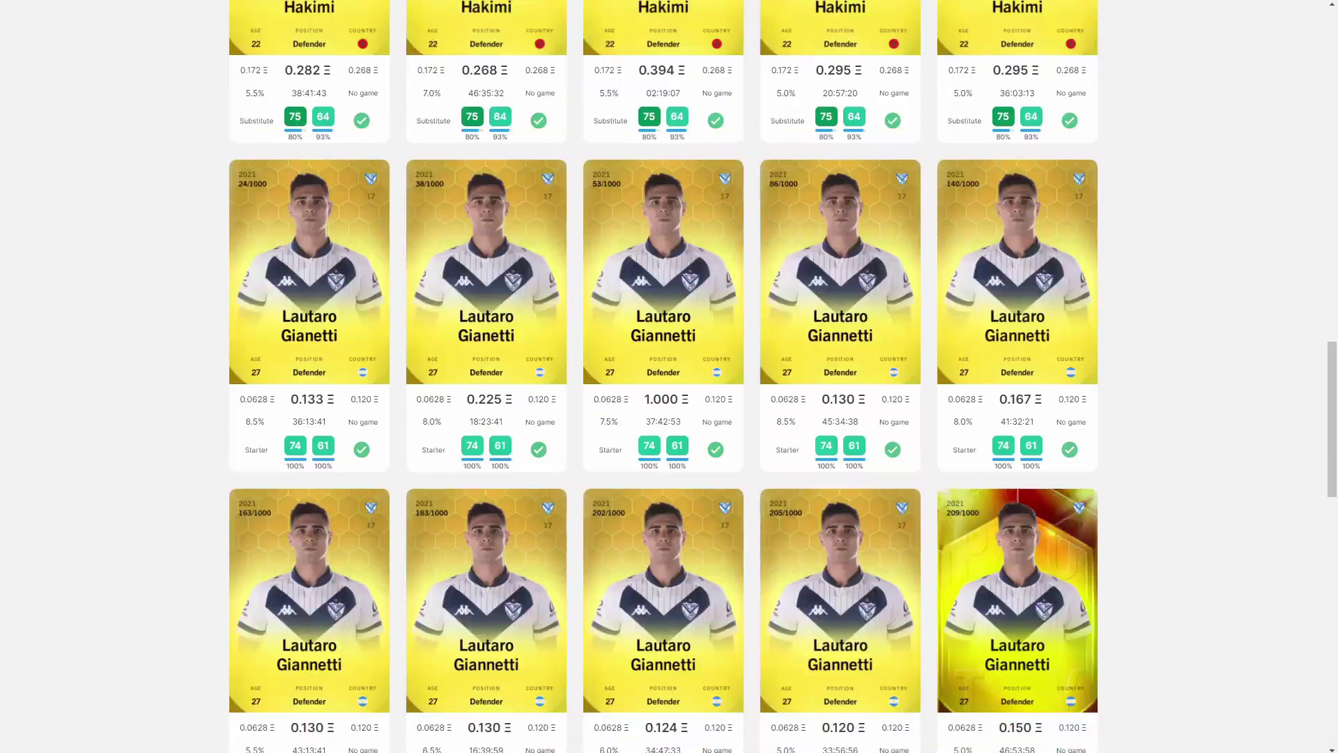
scroll(669, 376, "down", 9)
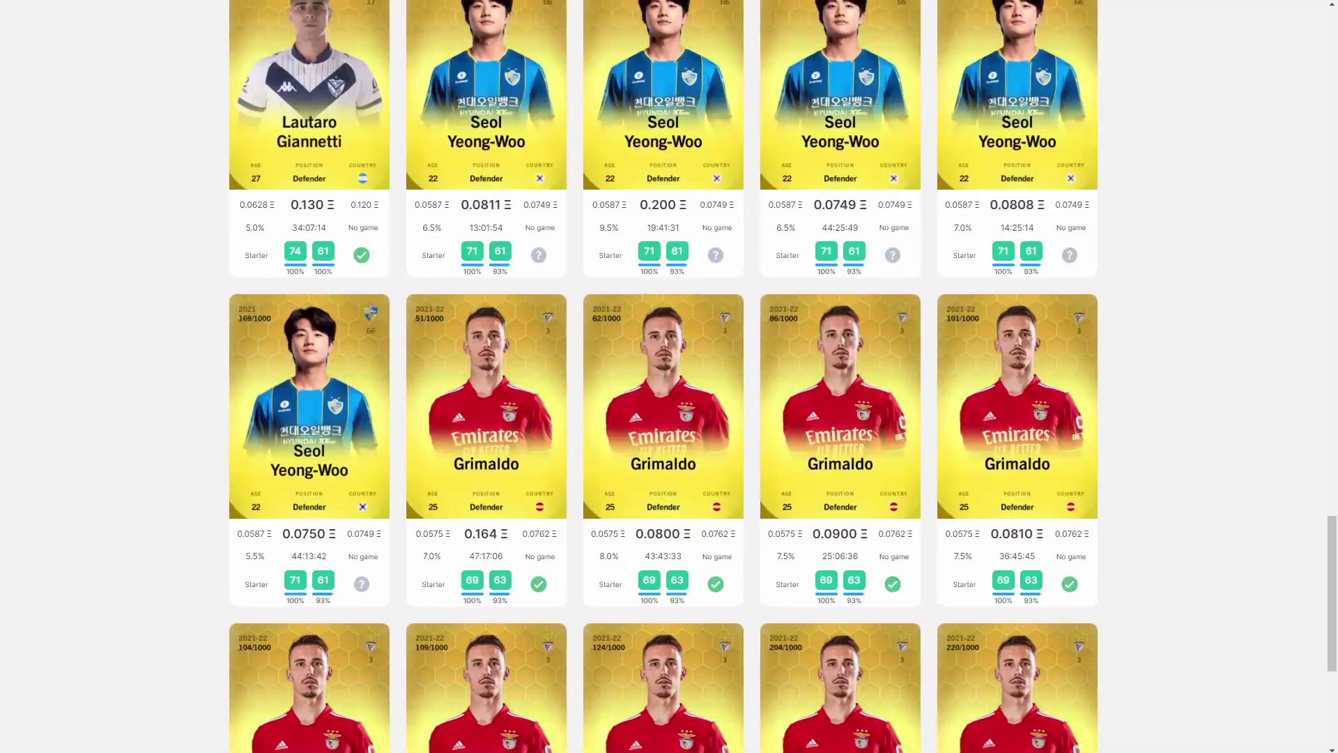
scroll(669, 376, "down", 1)
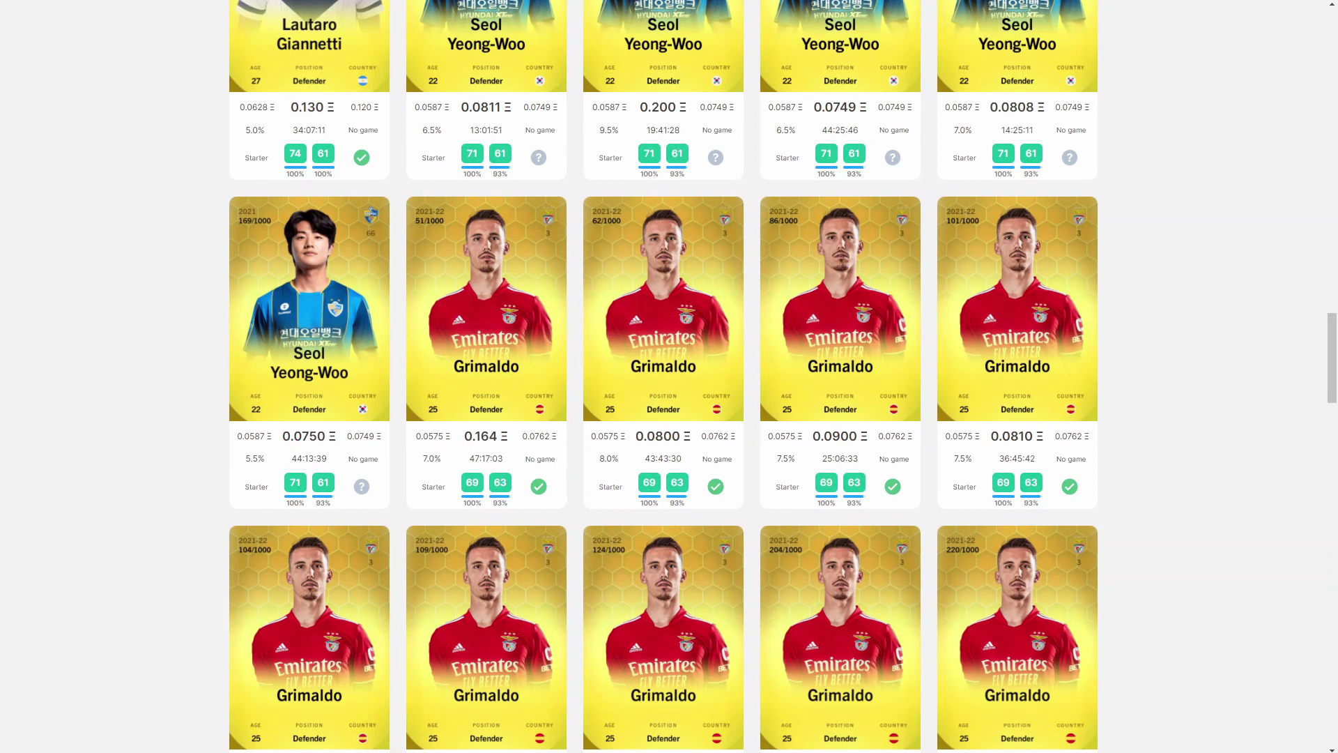
scroll(670, 376, "down", 7)
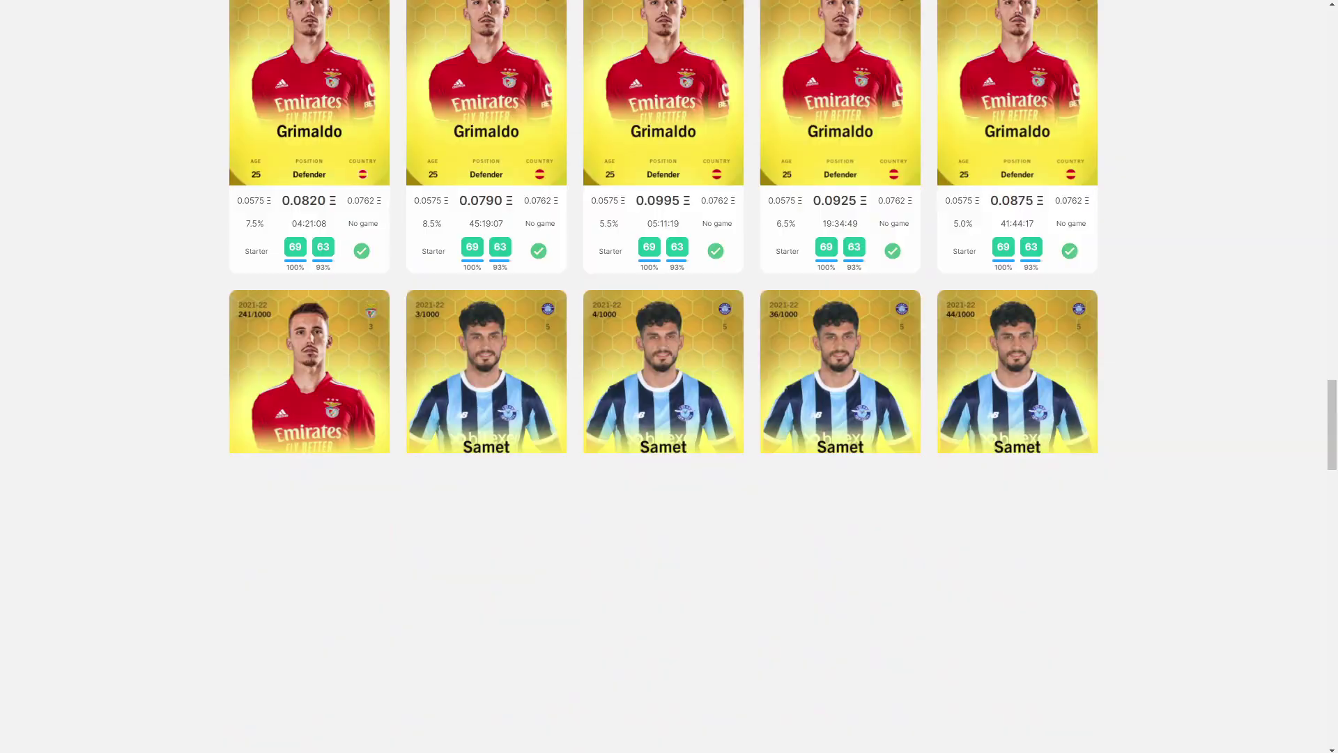
scroll(670, 376, "down", 8)
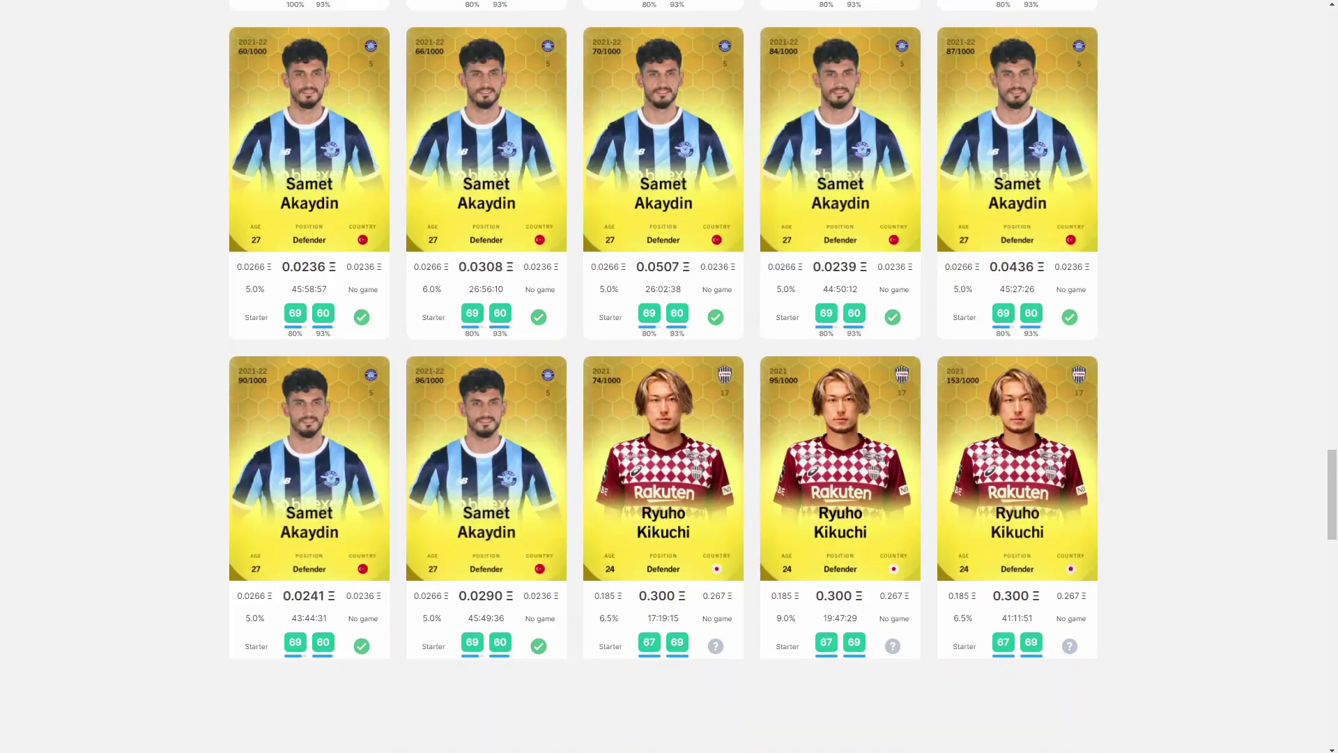
scroll(669, 377, "down", 10)
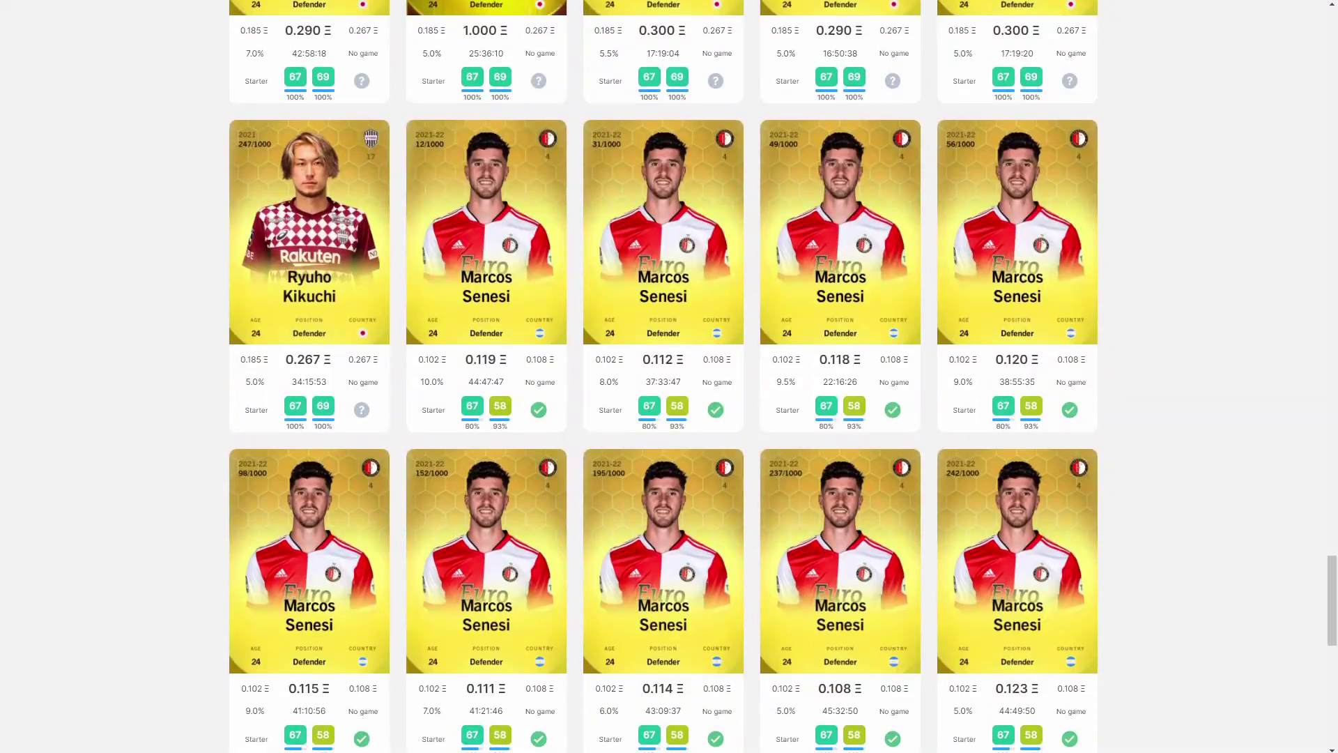
- Look over the Castro-Montes and Behounek cards in the 0.00 to 0.03 price range and check the search filters used
scroll(669, 377, "down", 10)
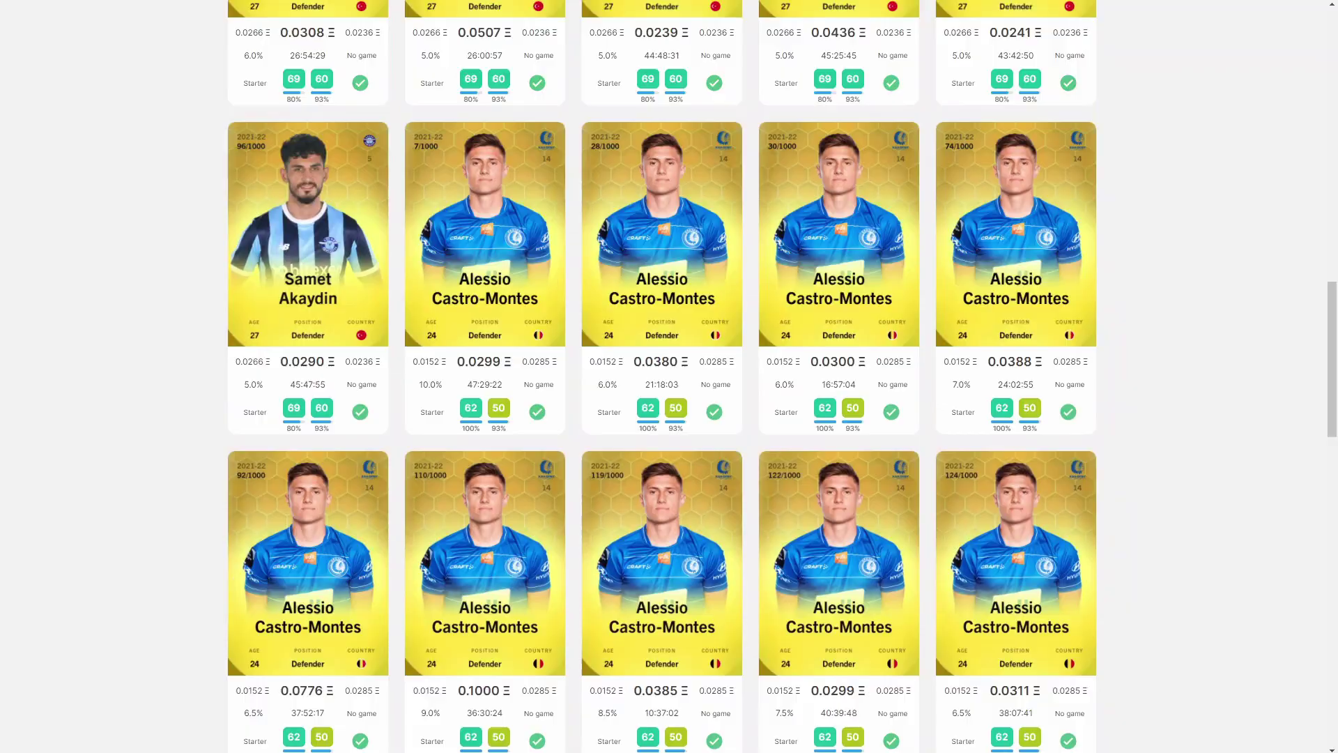
scroll(669, 376, "down", 8)
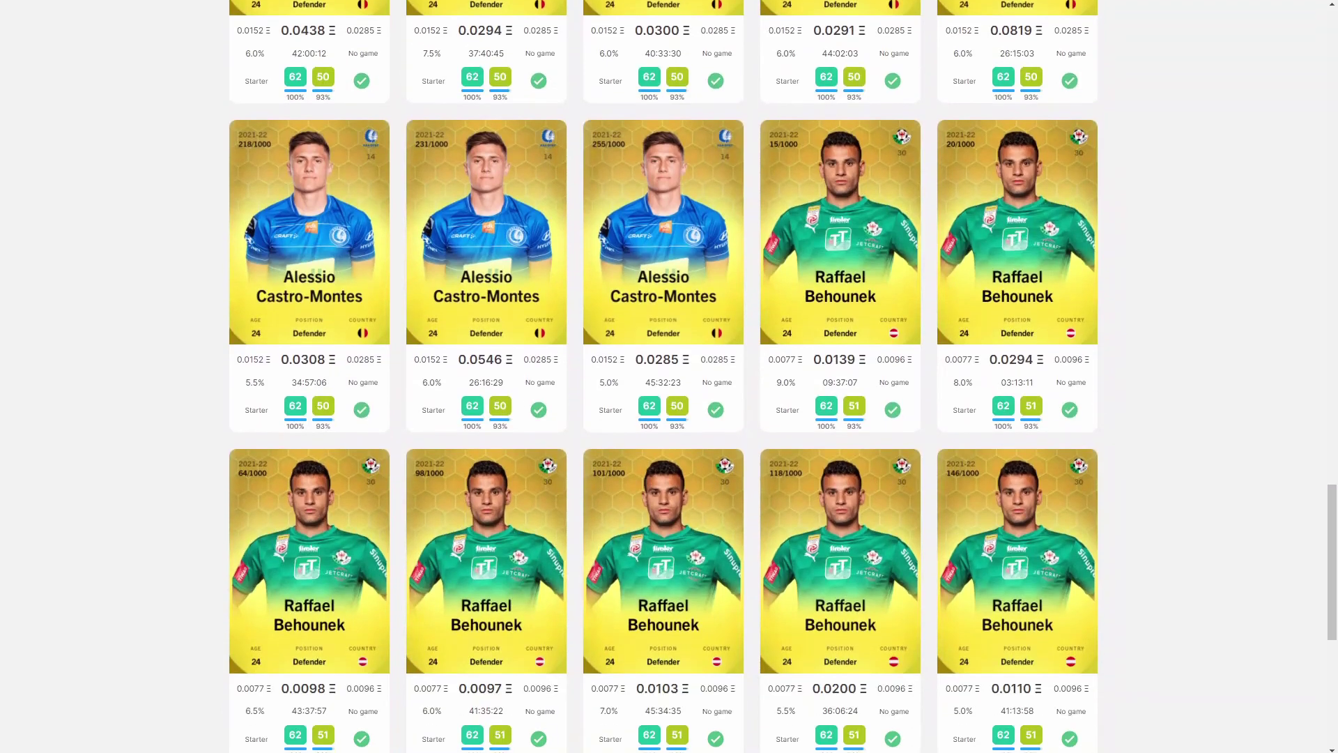
scroll(669, 376, "down", 10)
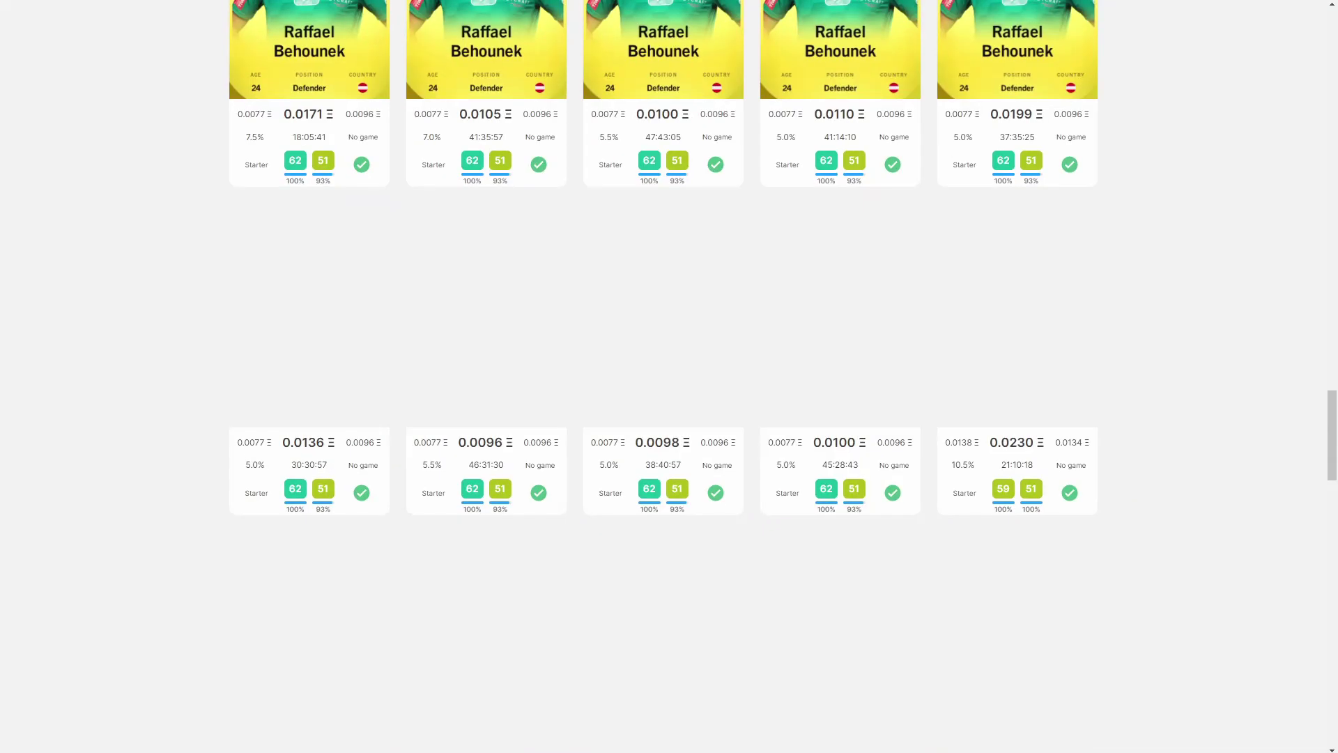
scroll(669, 377, "up", 5)
scroll(669, 377, "up", 13)
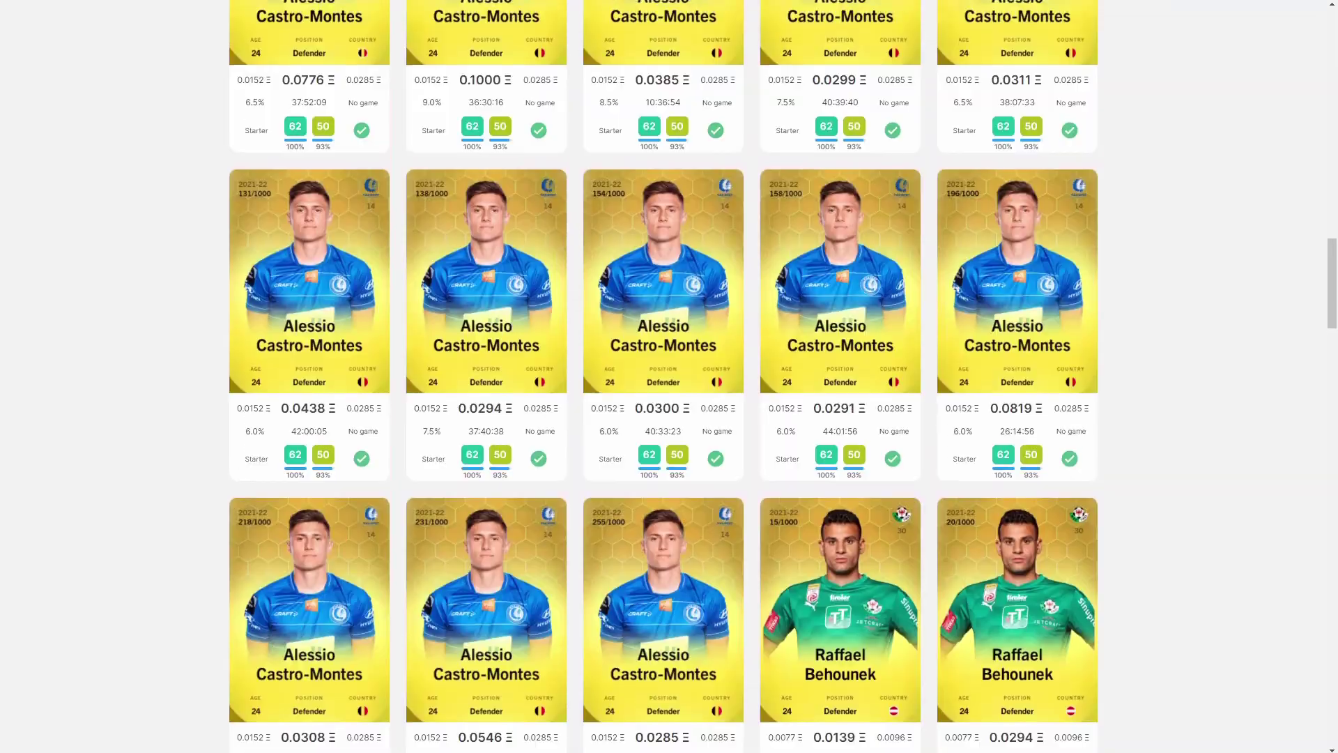
scroll(669, 377, "up", 15)
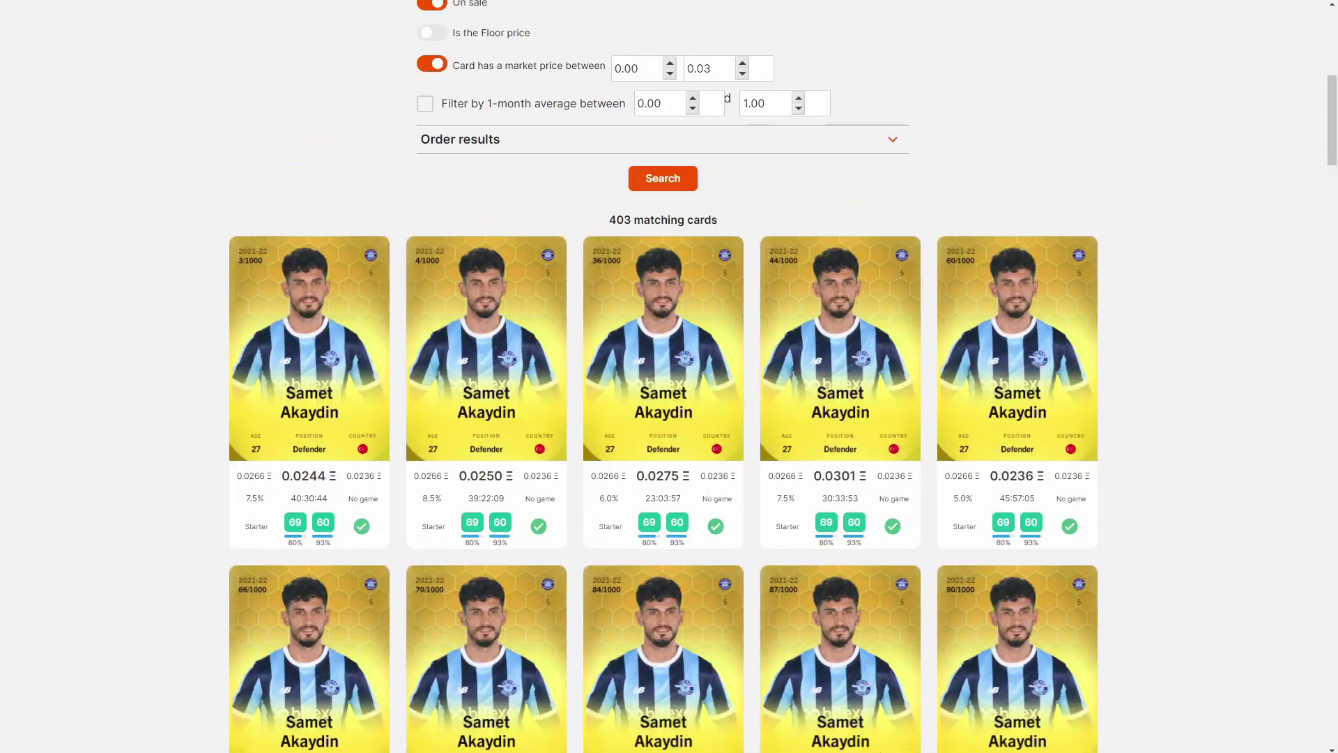
scroll(670, 376, "up", 1)
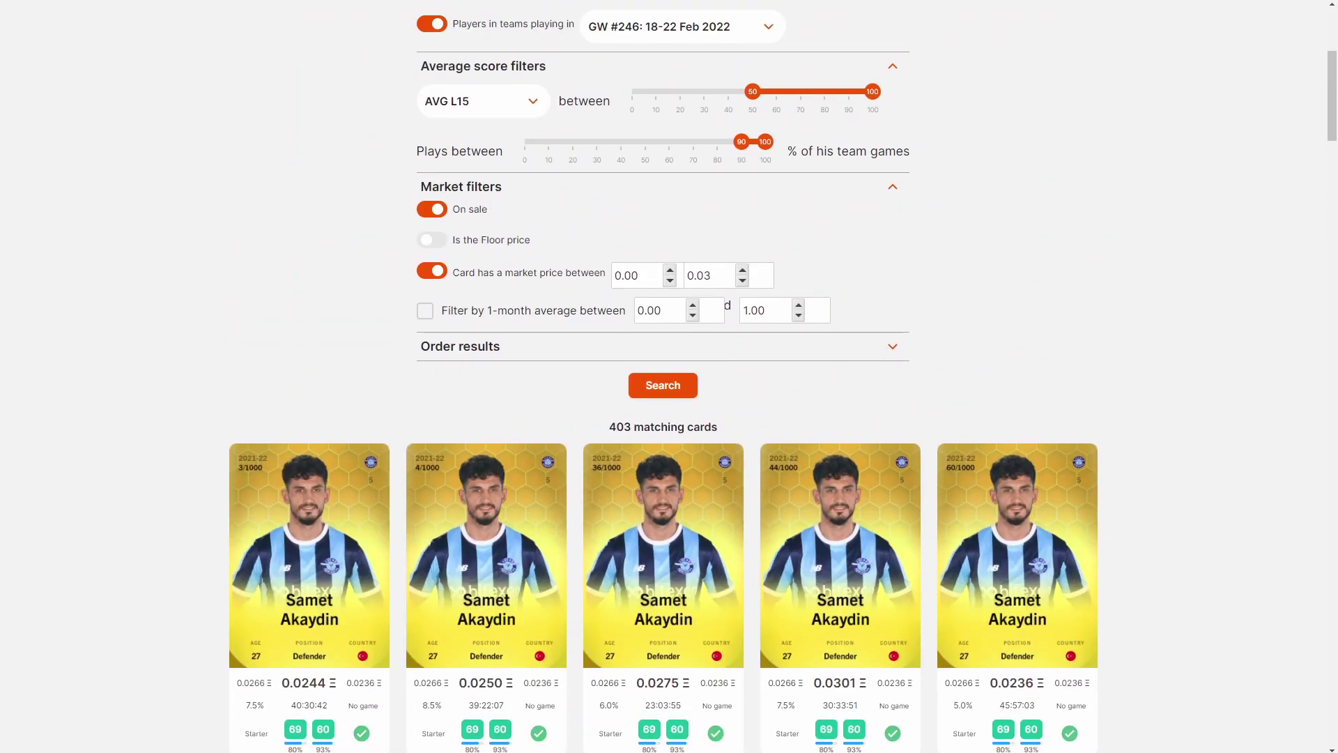
- Examine the cheaper defender cards from Samet Akaydin through Alexander Hack, comparing price, average score and share of games played
scroll(663, 376, "down", 20)
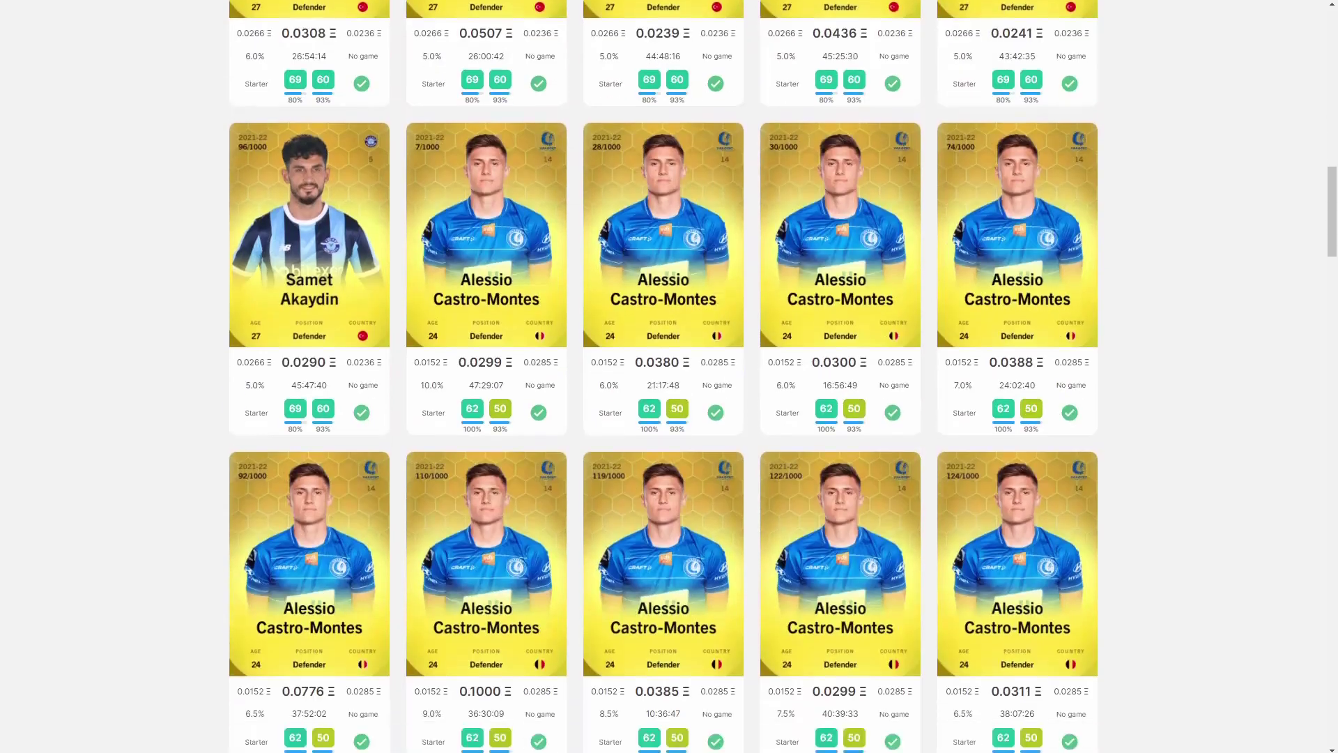
scroll(663, 376, "down", 18)
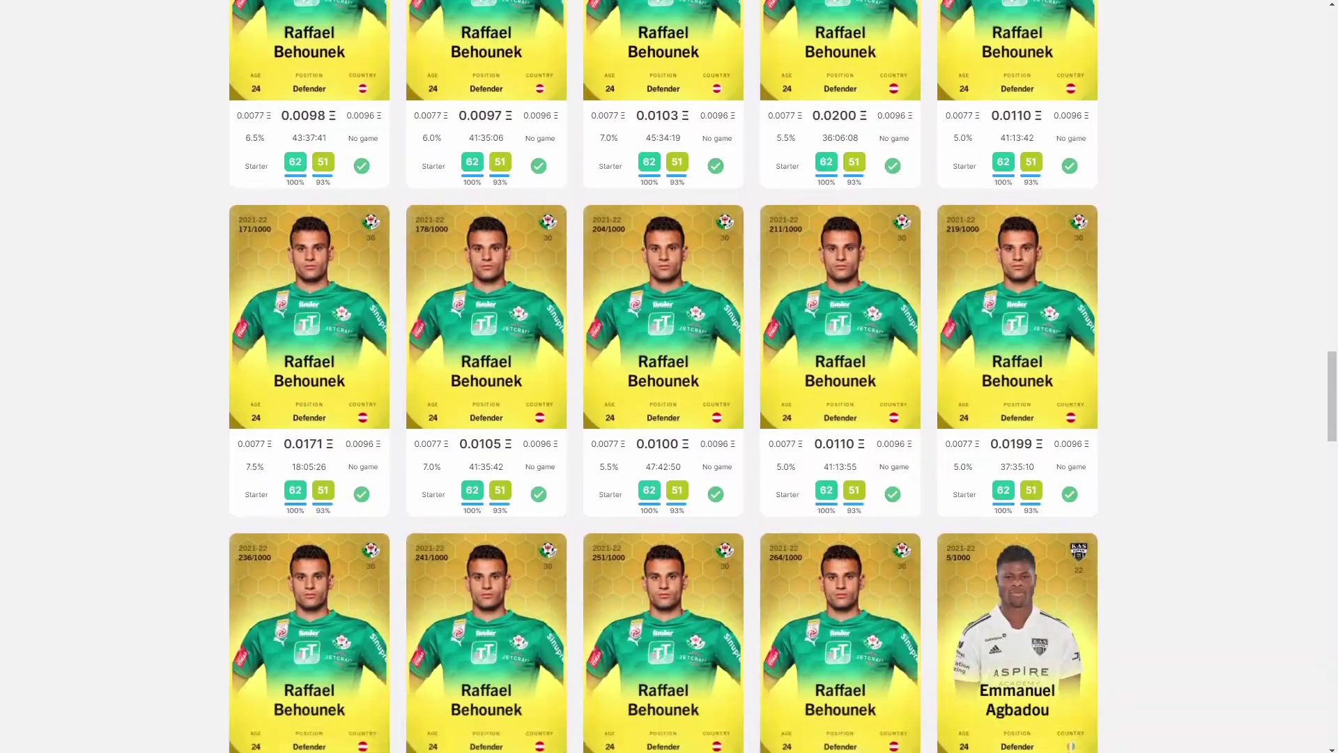
scroll(663, 377, "down", 1)
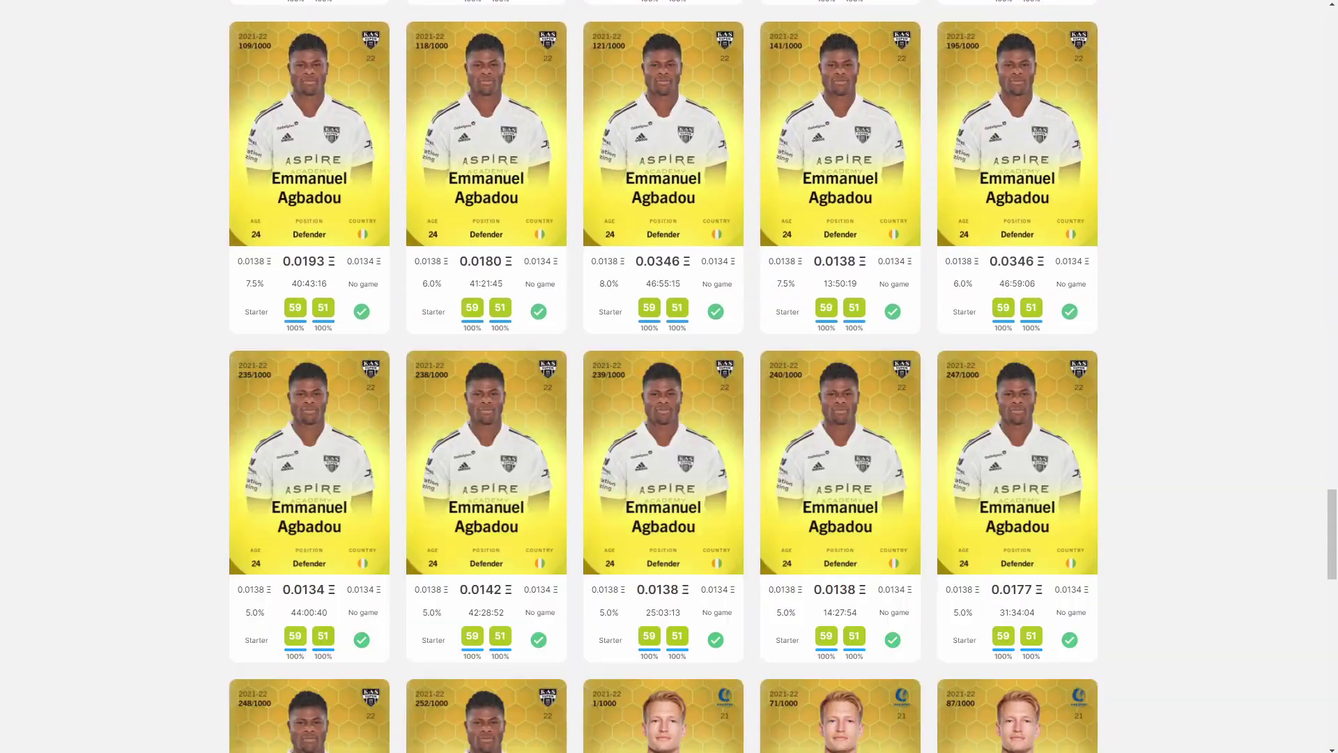
scroll(663, 376, "down", 10)
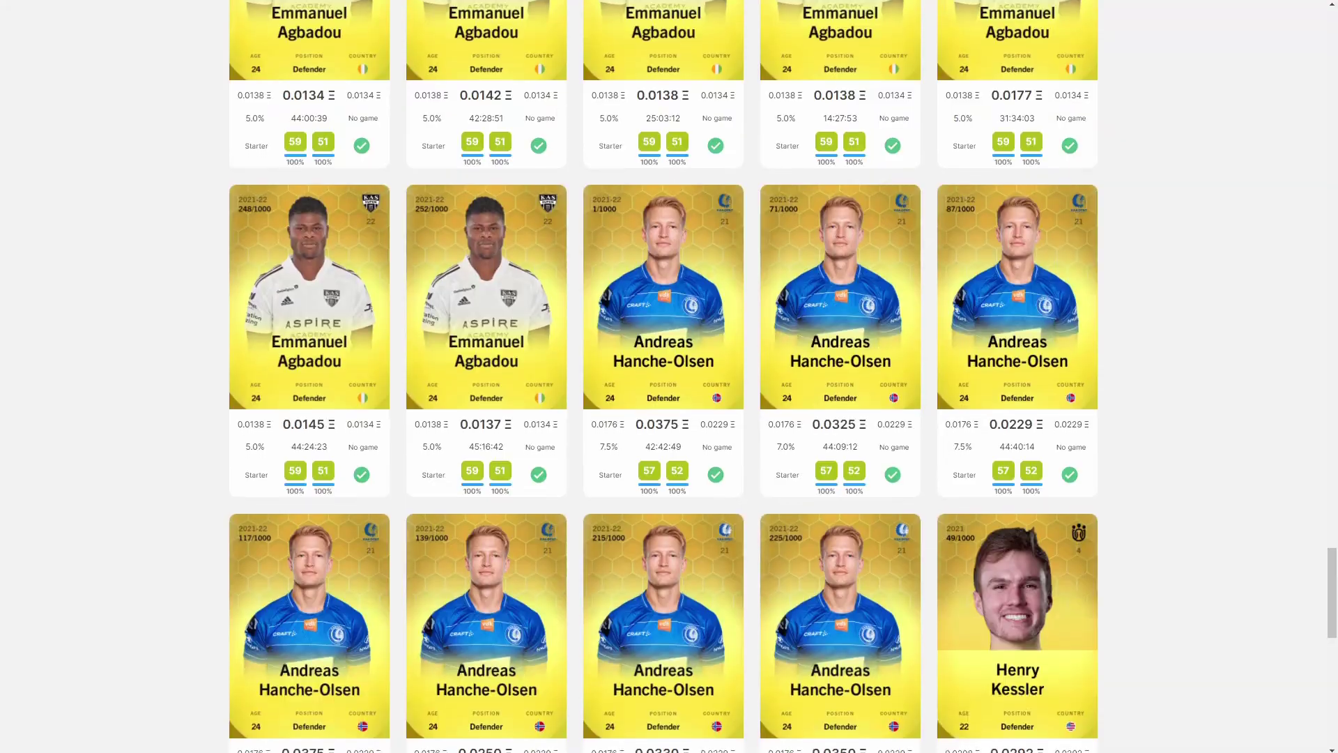
scroll(663, 377, "down", 8)
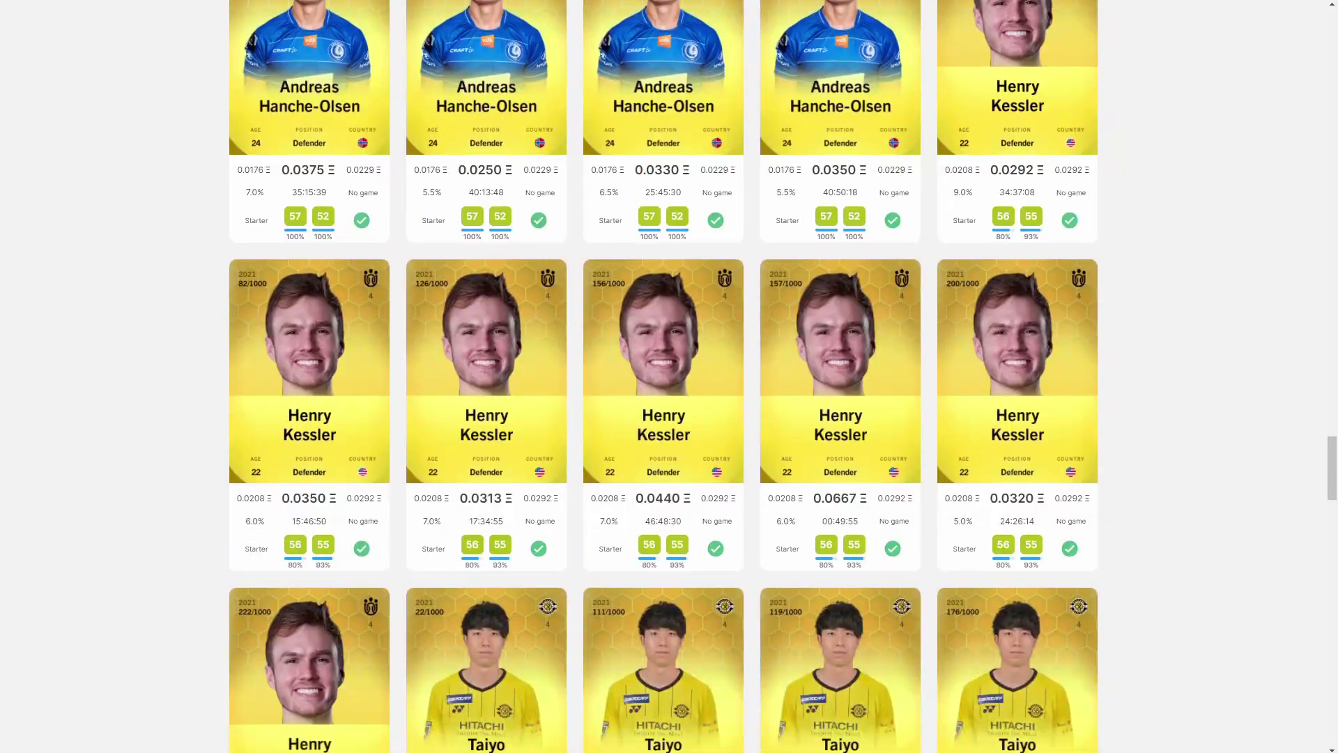
scroll(663, 376, "down", 7)
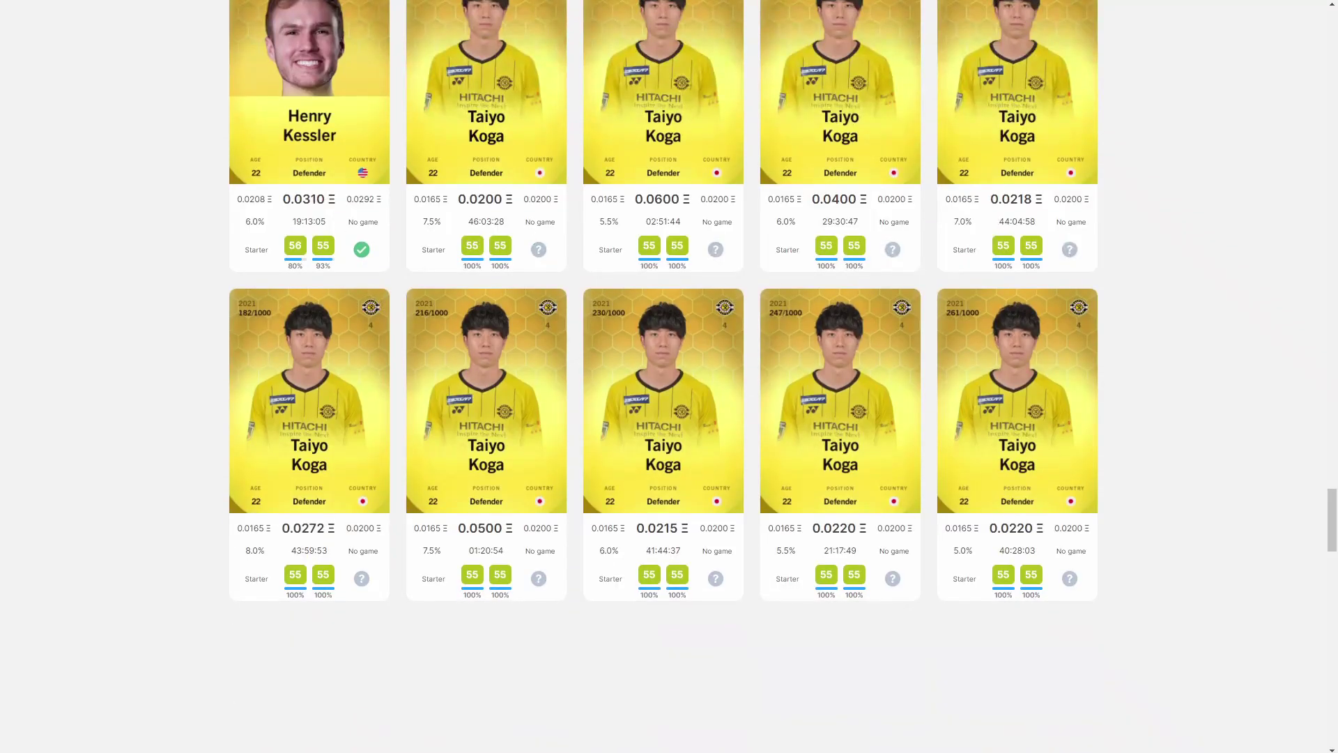
scroll(663, 377, "down", 7)
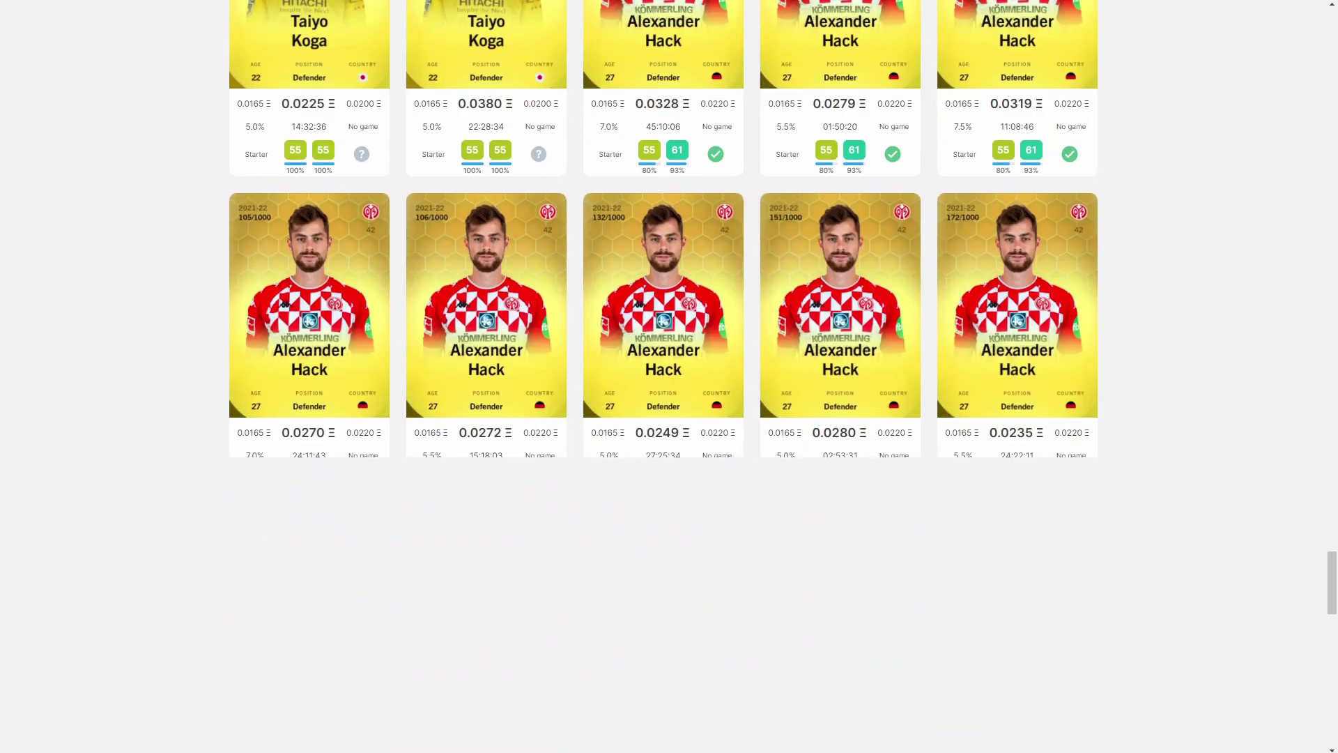
- Review the cheaper defender cards again from Alexander Hack back to Samet Akaydin, and recheck the Card finder's filter settings
scroll(663, 377, "up", 15)
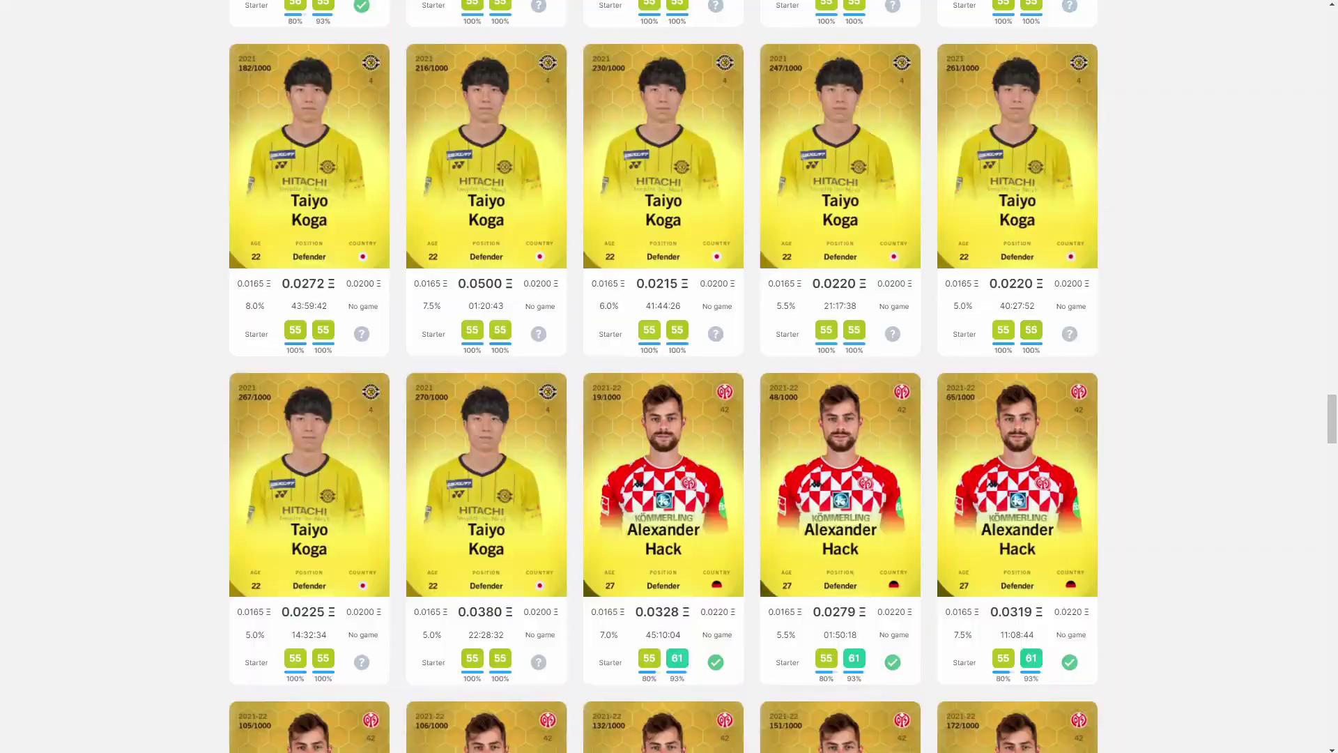
scroll(663, 376, "up", 17)
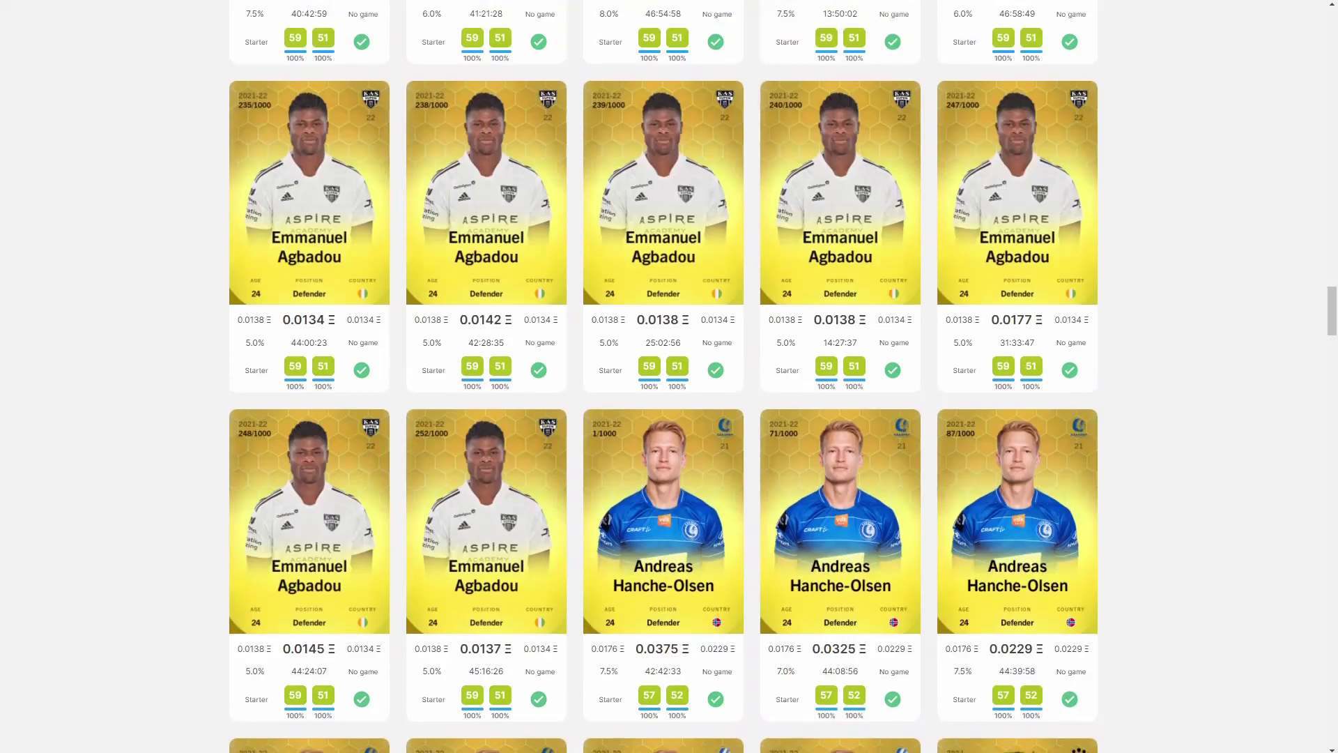
scroll(663, 376, "up", 4)
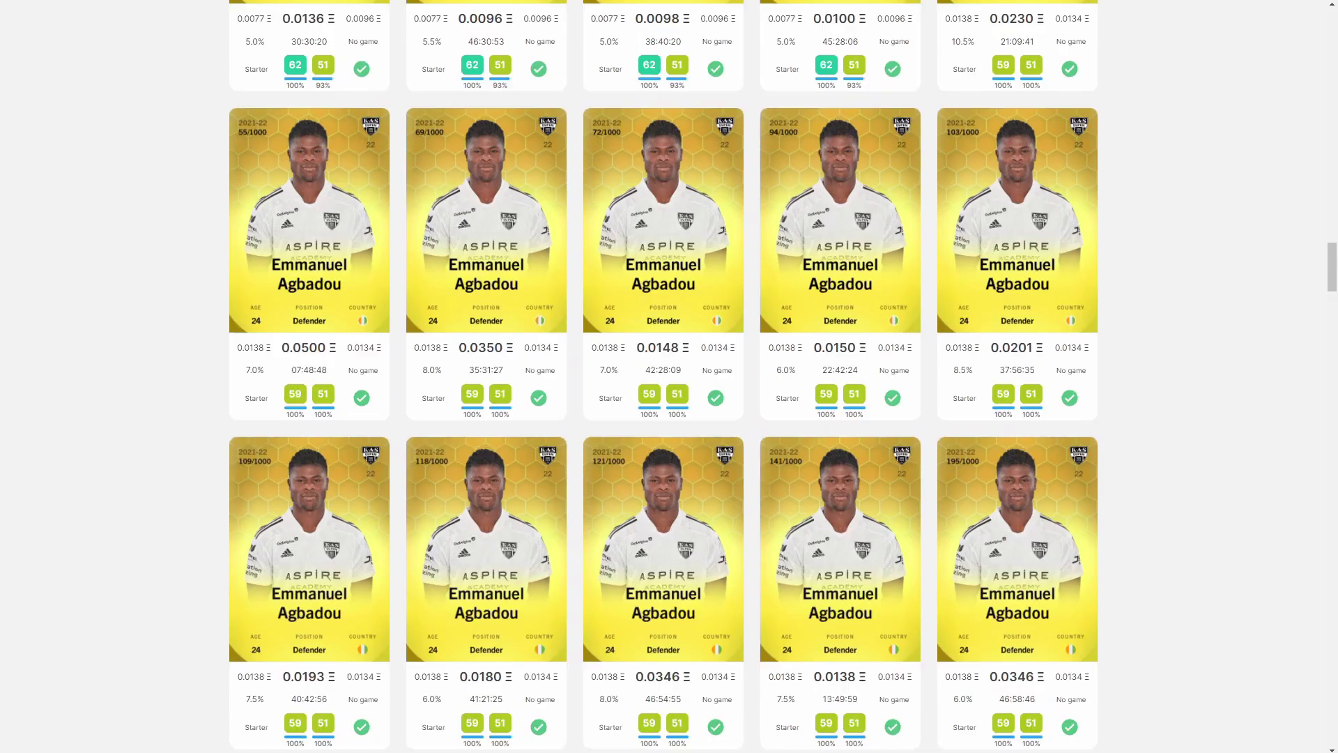
scroll(662, 377, "up", 15)
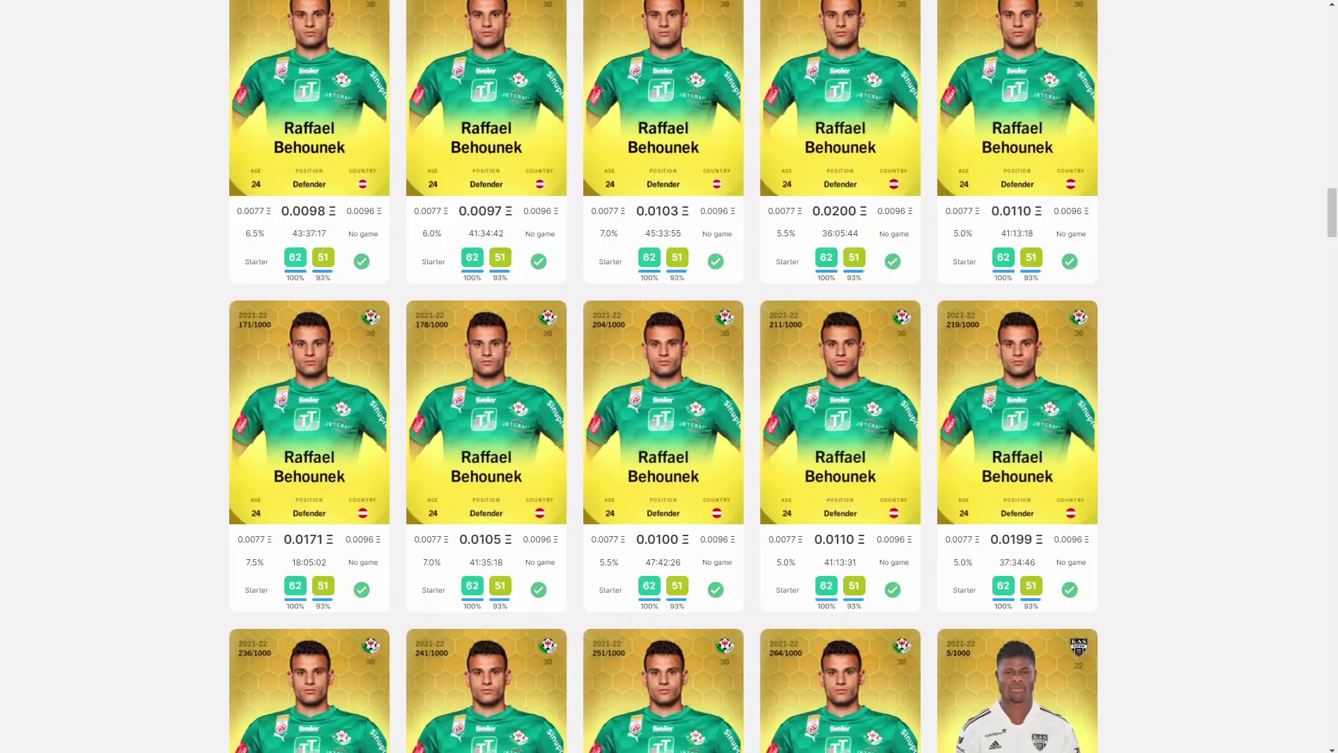
scroll(663, 377, "up", 13)
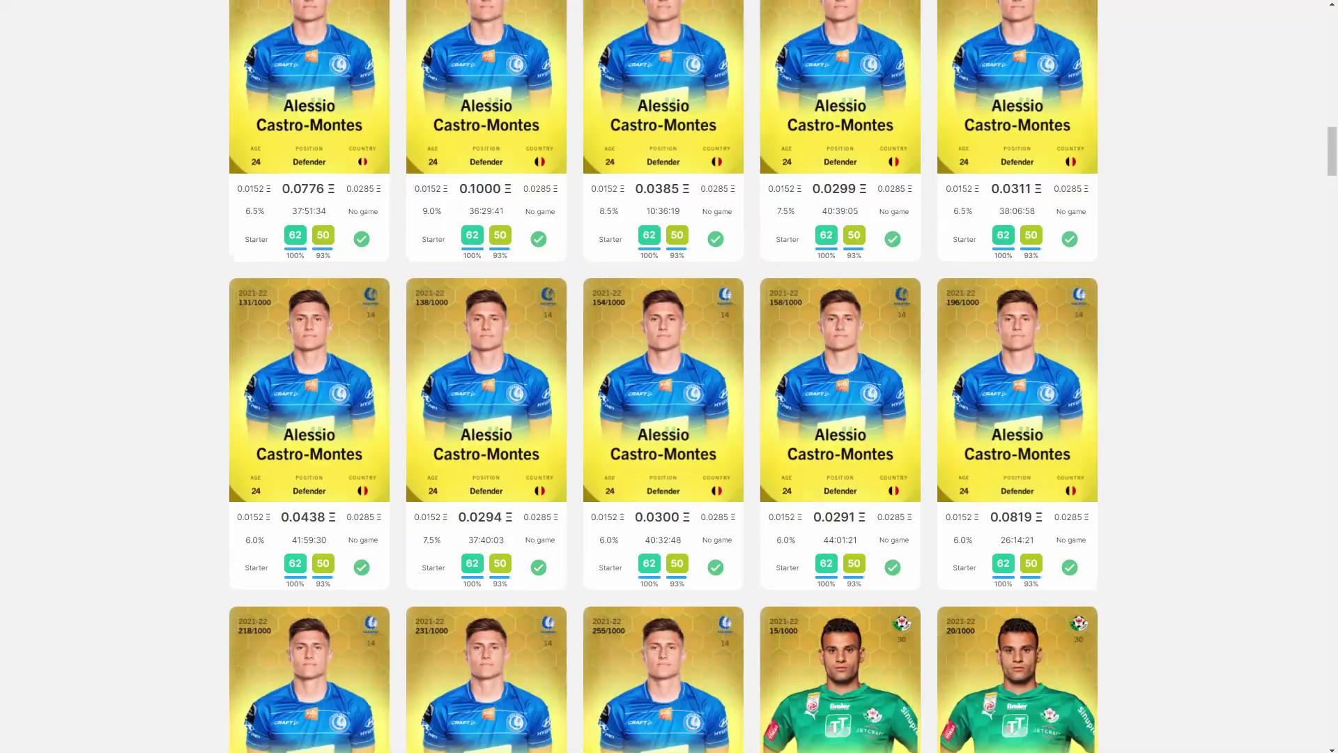
scroll(663, 376, "up", 14)
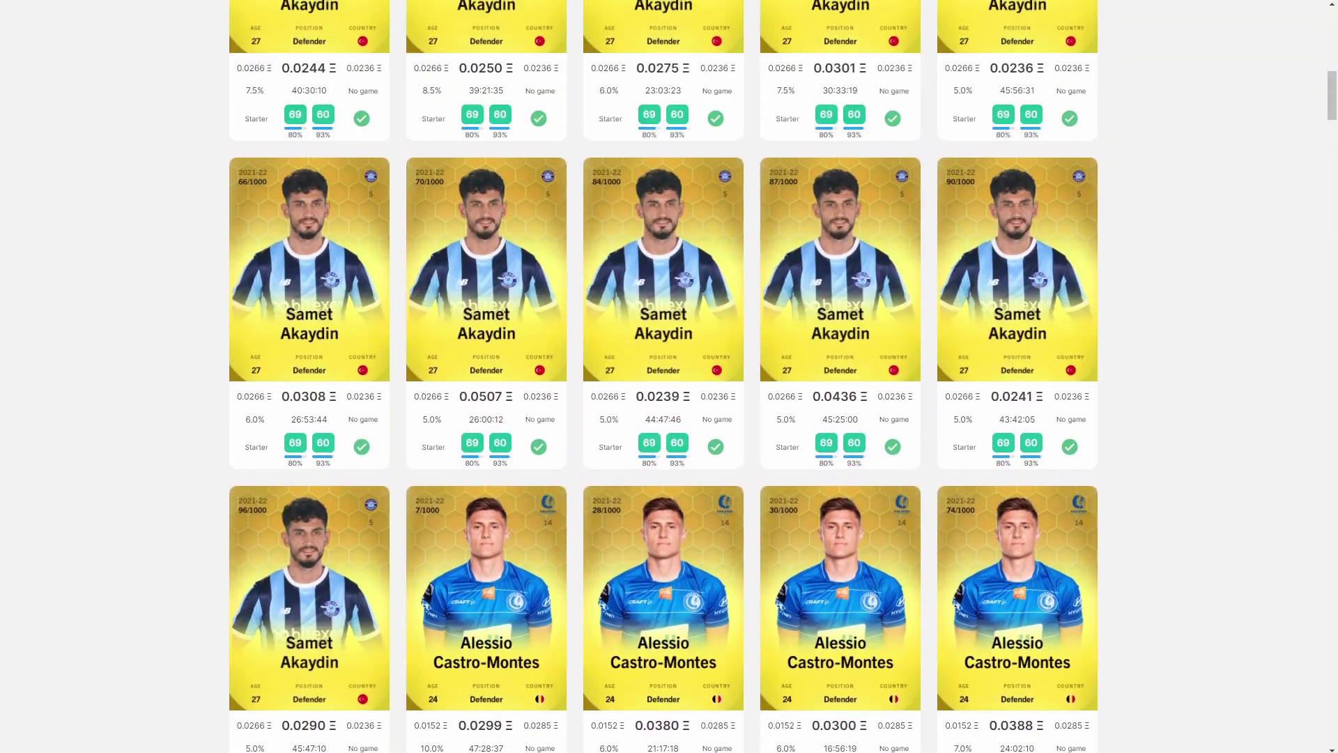
scroll(663, 377, "up", 6)
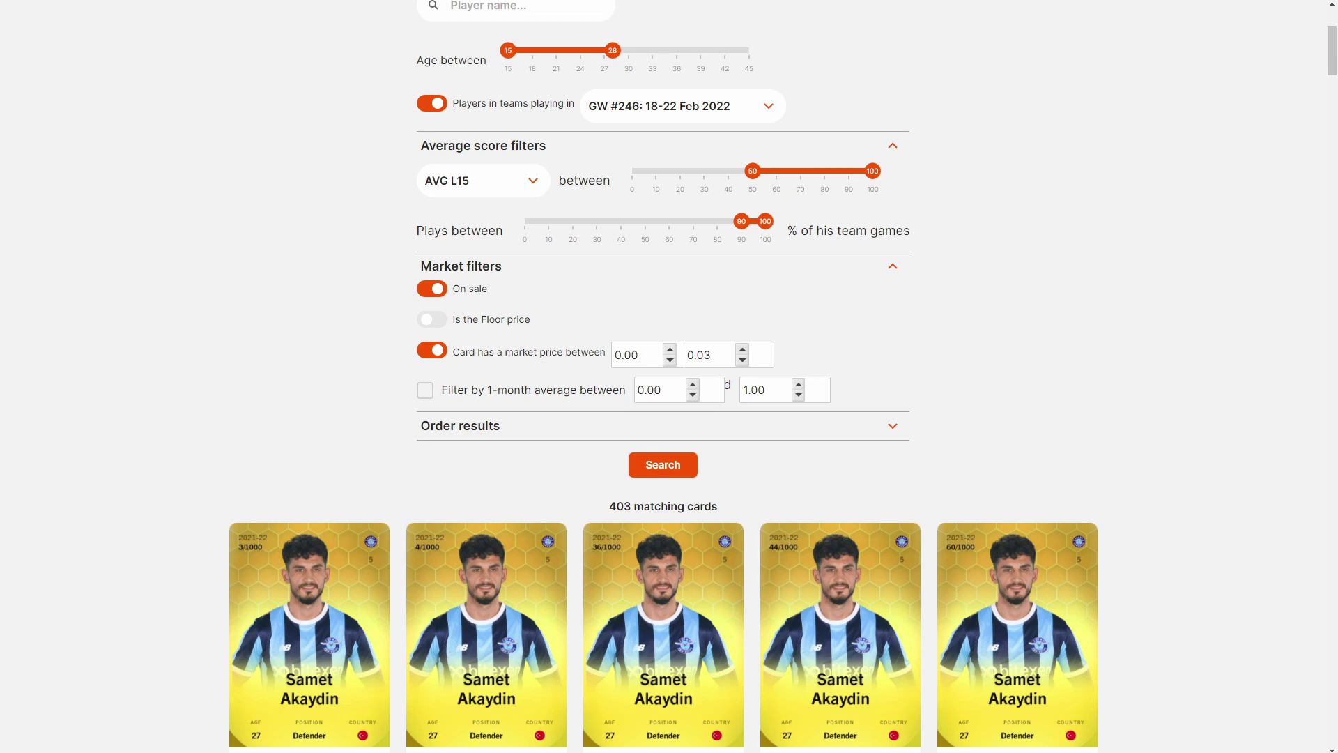
scroll(663, 376, "up", 5)
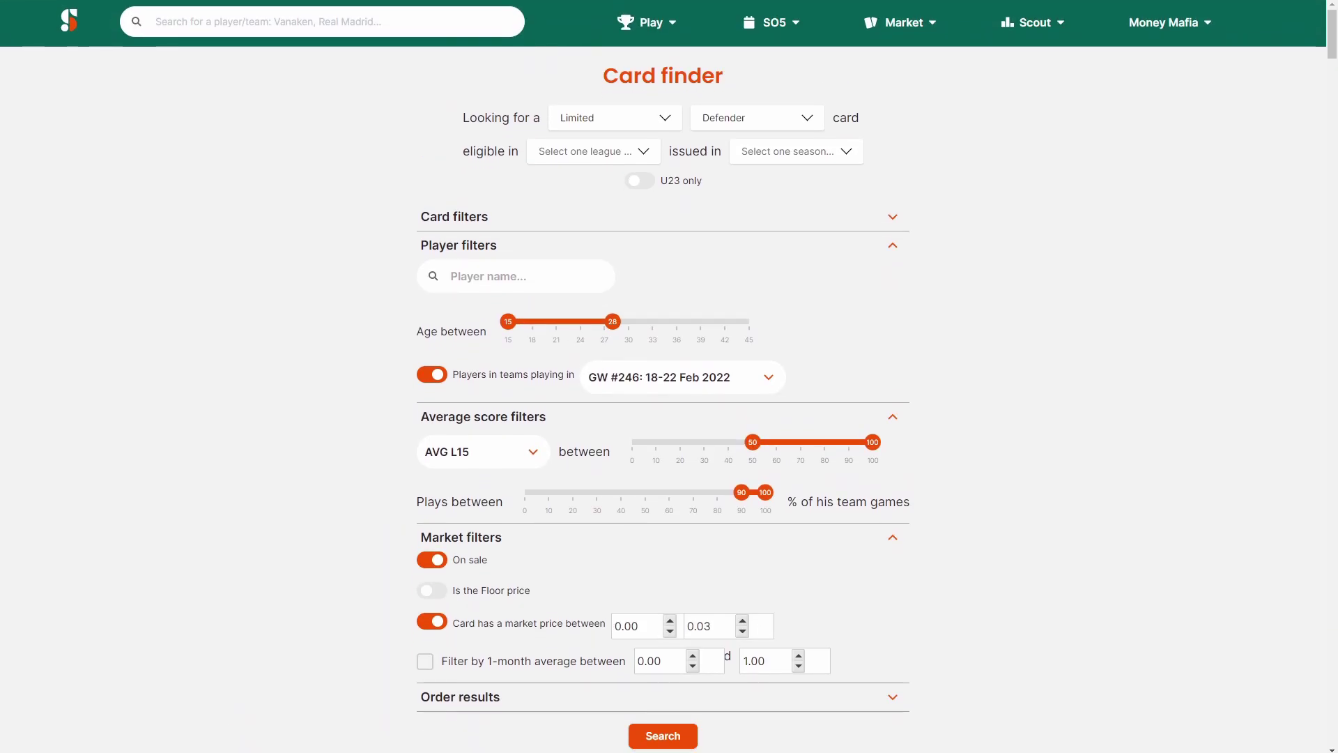